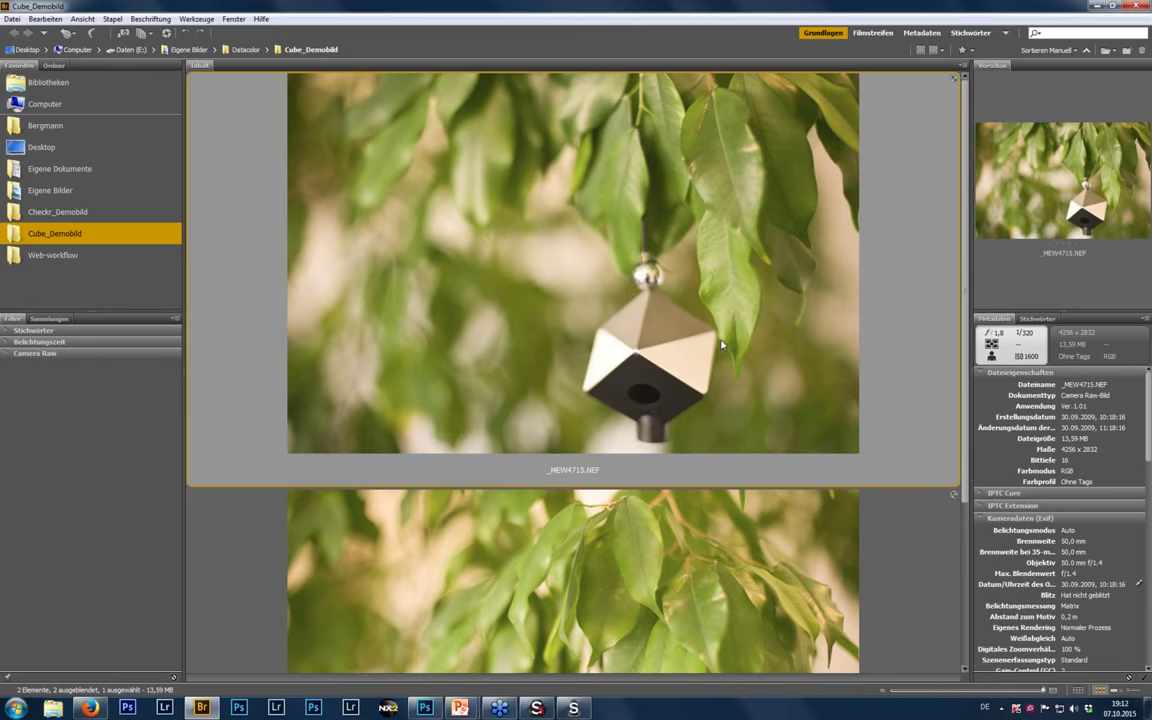
# Open _MEW4715.NEF in Camera Raw and set the white balance by sampling the cube's grey upper face.
pyautogui.doubleClick(650, 333)
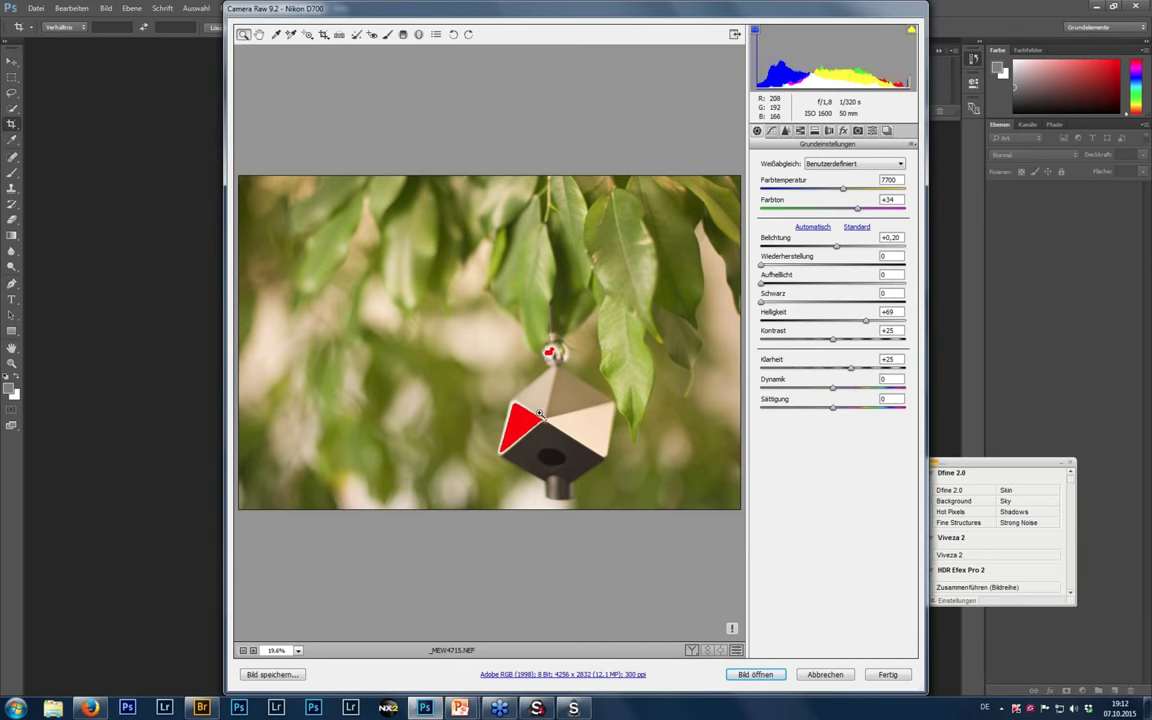
pyautogui.click(275, 36)
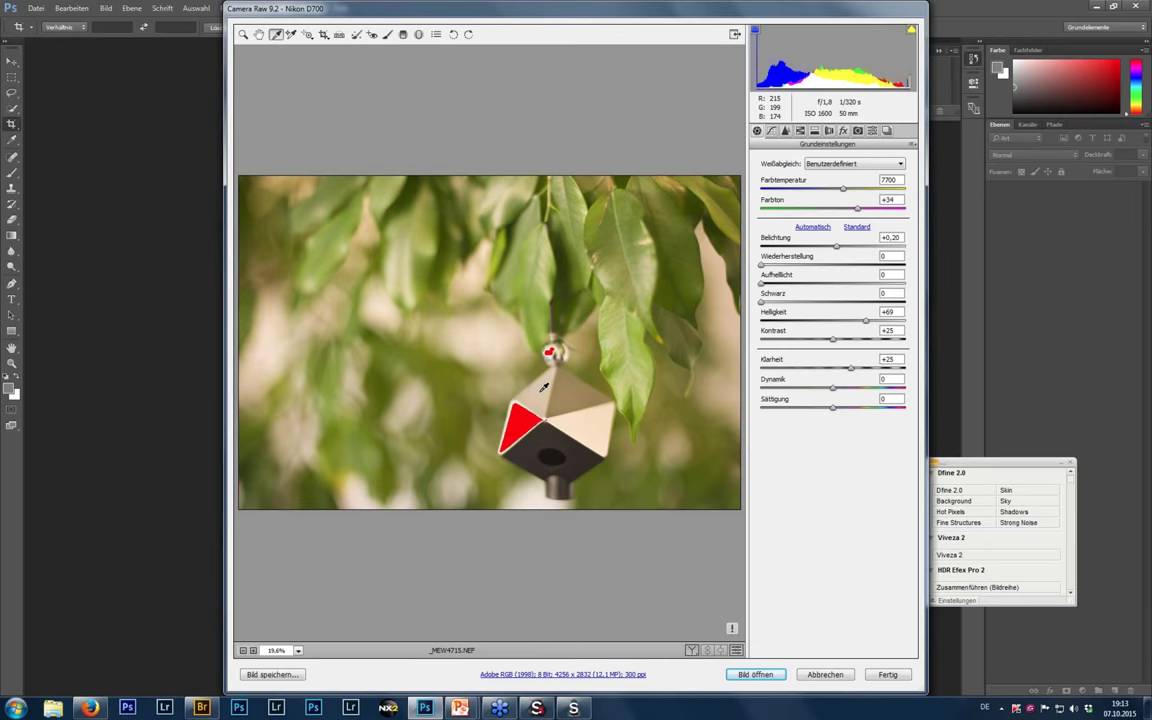
pyautogui.click(544, 387)
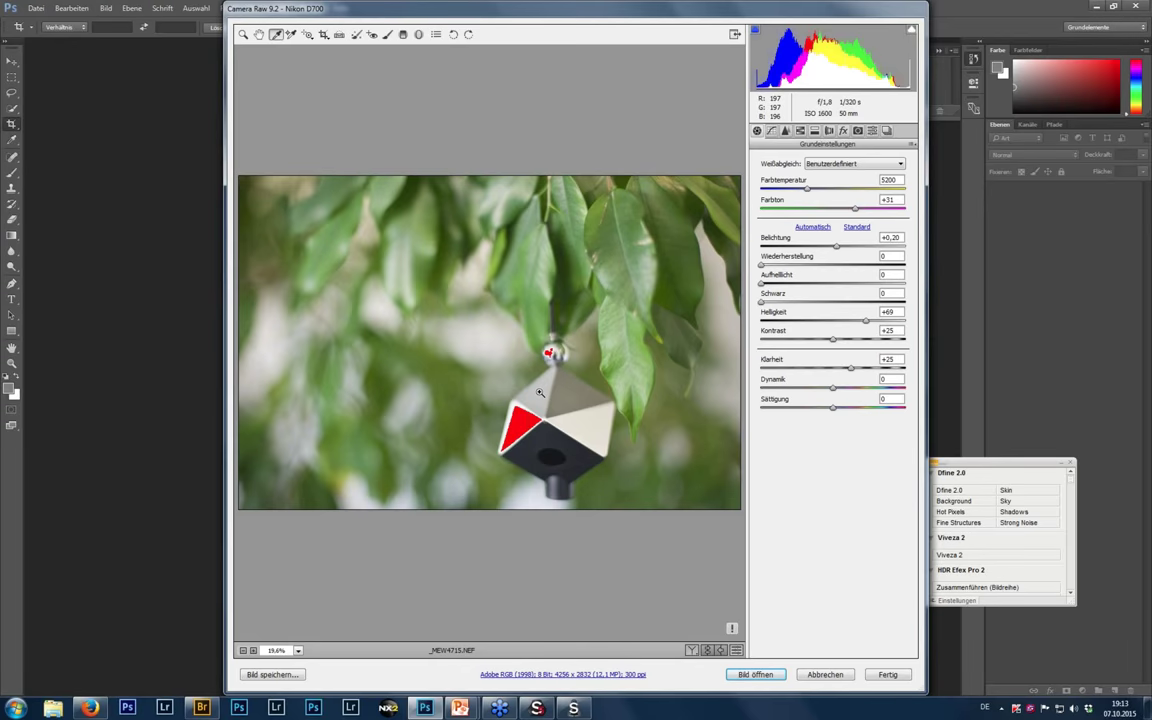
pyautogui.hotkey('ctrl', 'z')
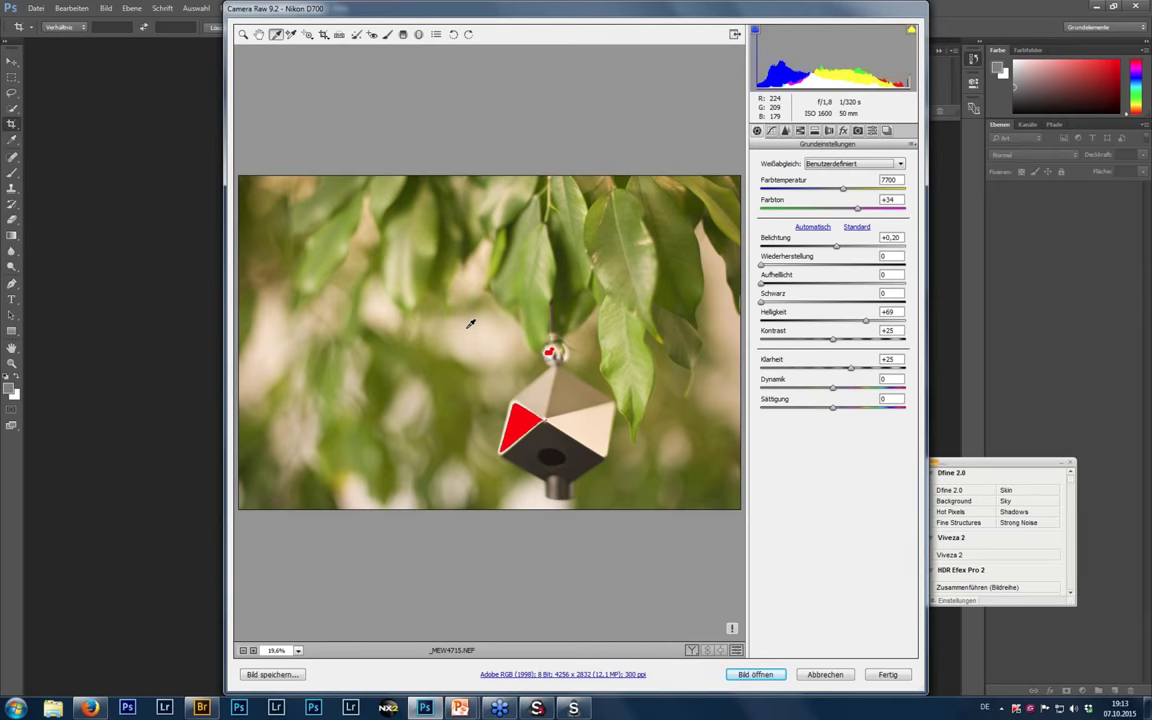
pyautogui.click(542, 384)
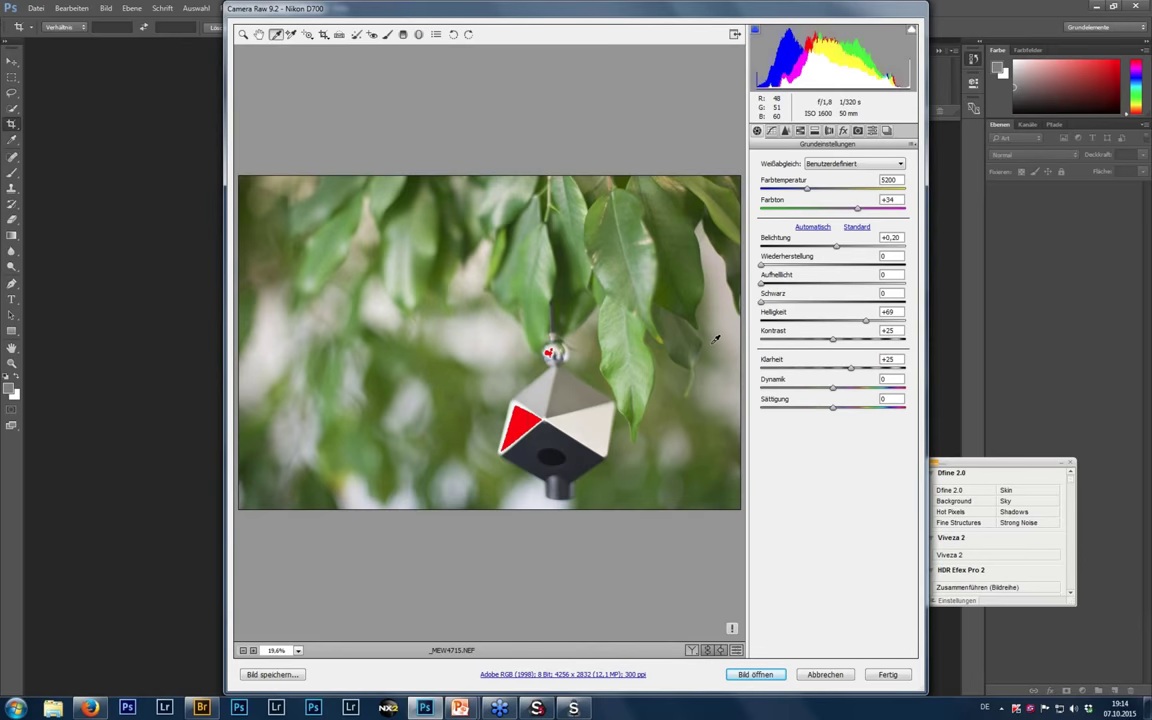
# Lower the exposure (Belichtung) to -0,30 to eliminate the highlight clipping on the cube's white face.
pyautogui.click(837, 247)
pyautogui.moveTo(837, 248); pyautogui.dragTo(833, 250)
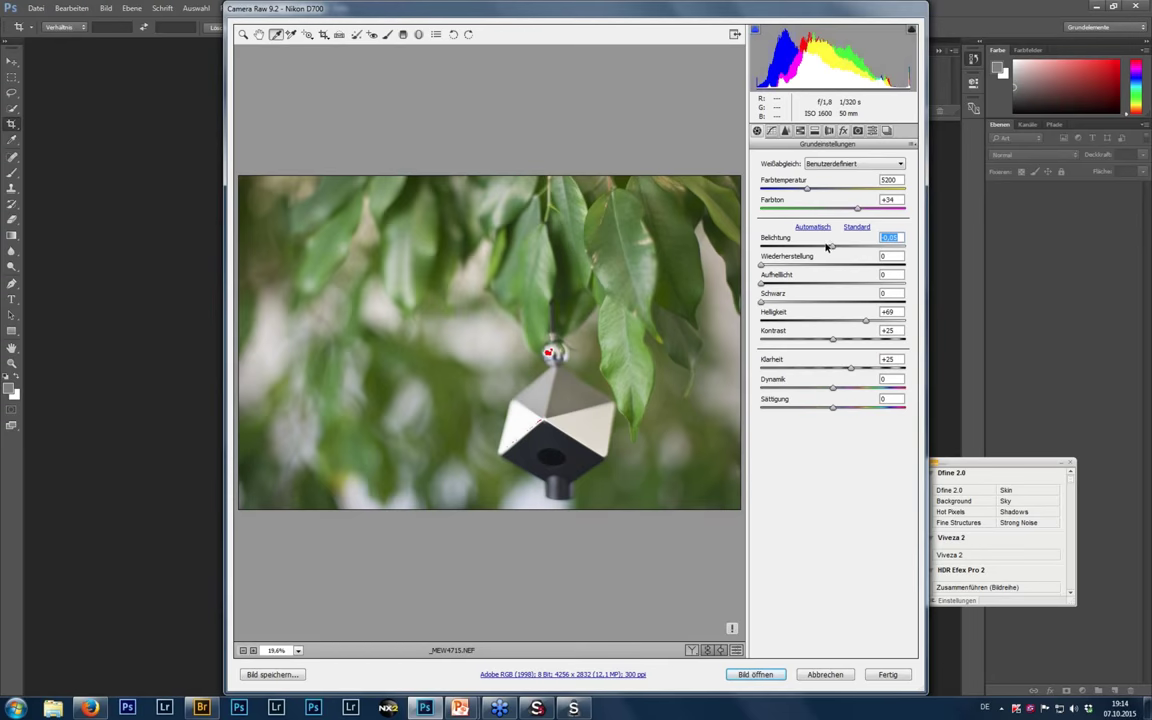
pyautogui.moveTo(830, 249); pyautogui.dragTo(827, 251)
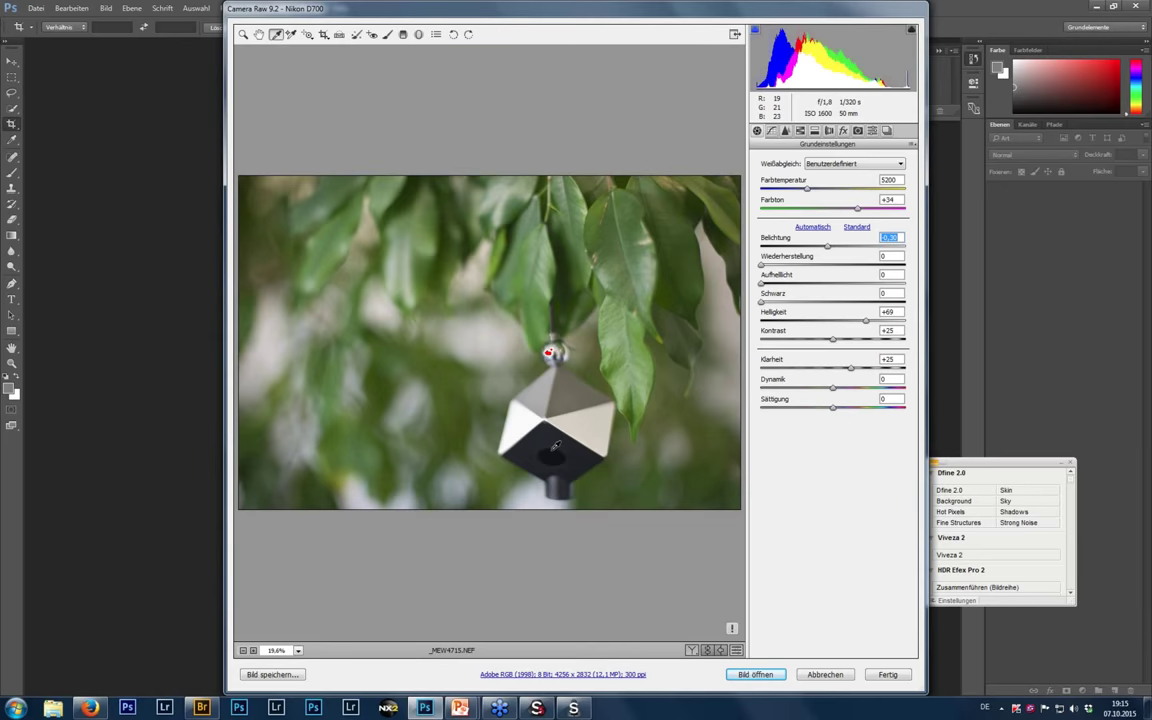
# Raise the black level (Schwarz) to 8 and toggle the shadow clipping warning off and back on.
pyautogui.click(761, 303)
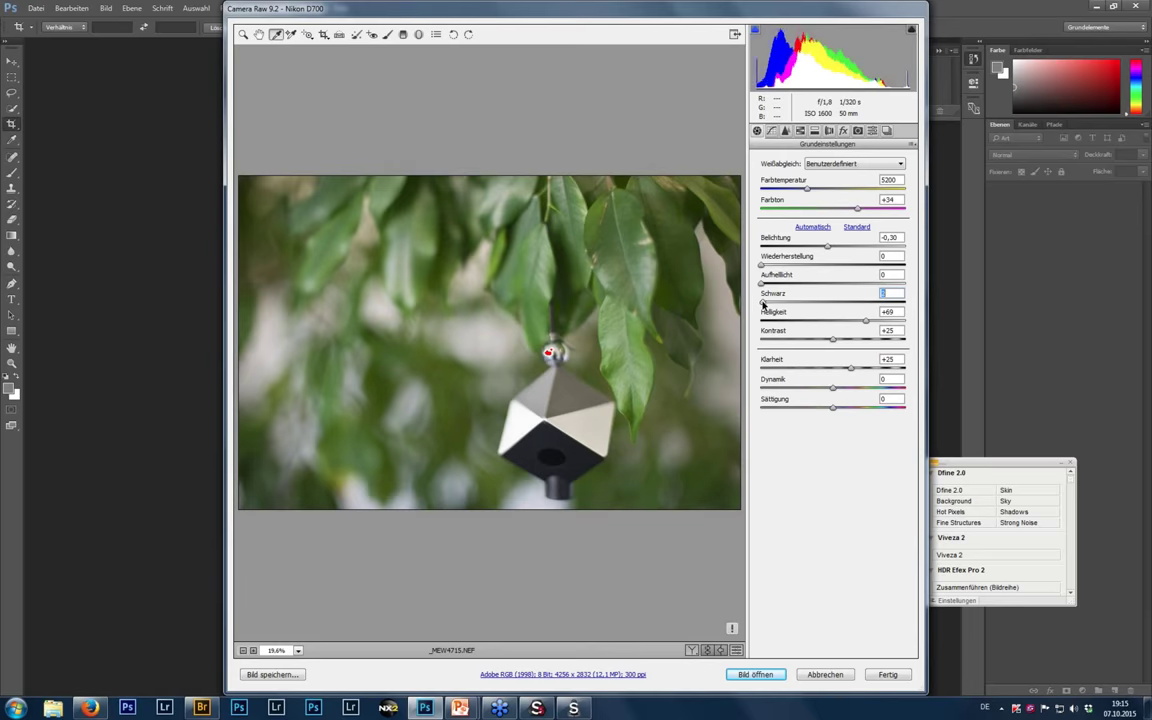
pyautogui.moveTo(764, 305); pyautogui.dragTo(771, 305)
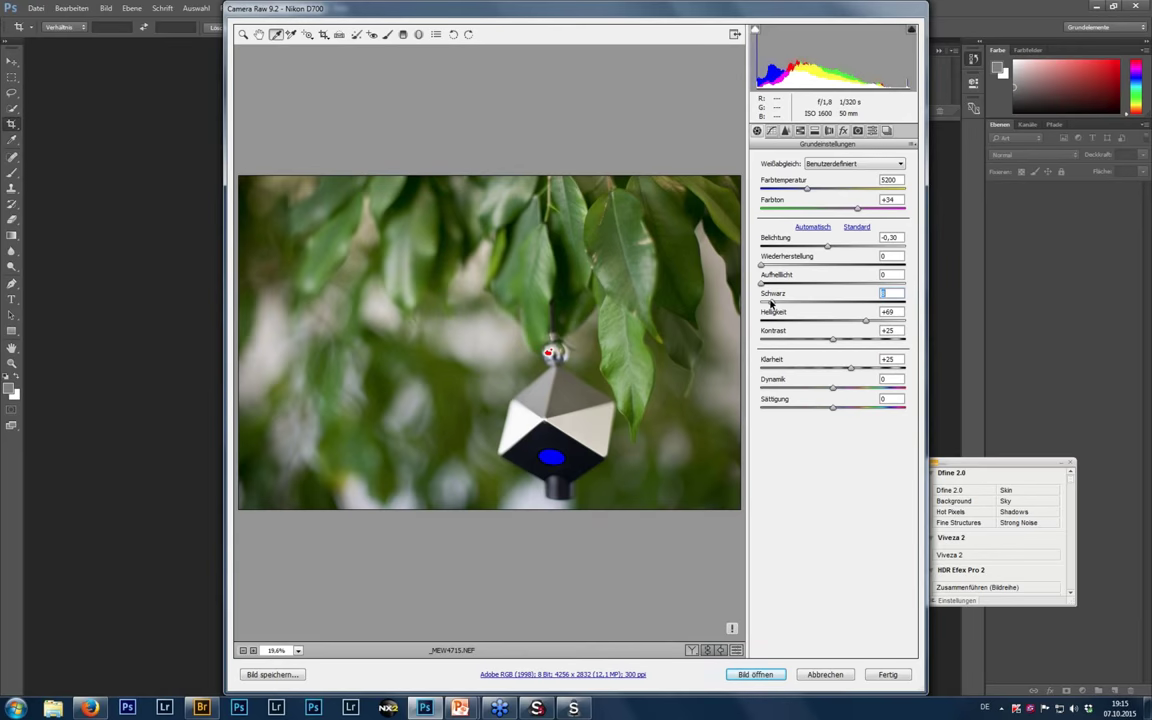
pyautogui.click(756, 31)
pyautogui.click(755, 33)
# Start saving the Camera Raw settings as a subset with Weißabgleich, Belichtung, Wiederherstellung, Aufhelllicht, Schwarz and Helligkeit.
pyautogui.click(912, 146)
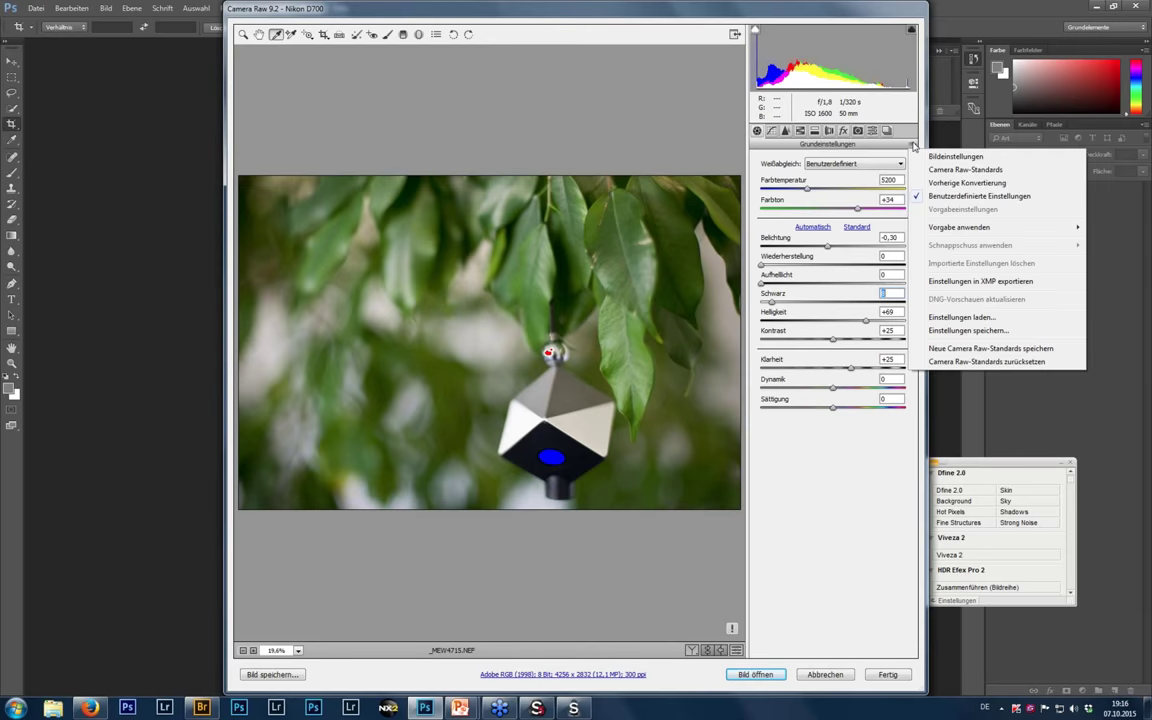
pyautogui.click(985, 333)
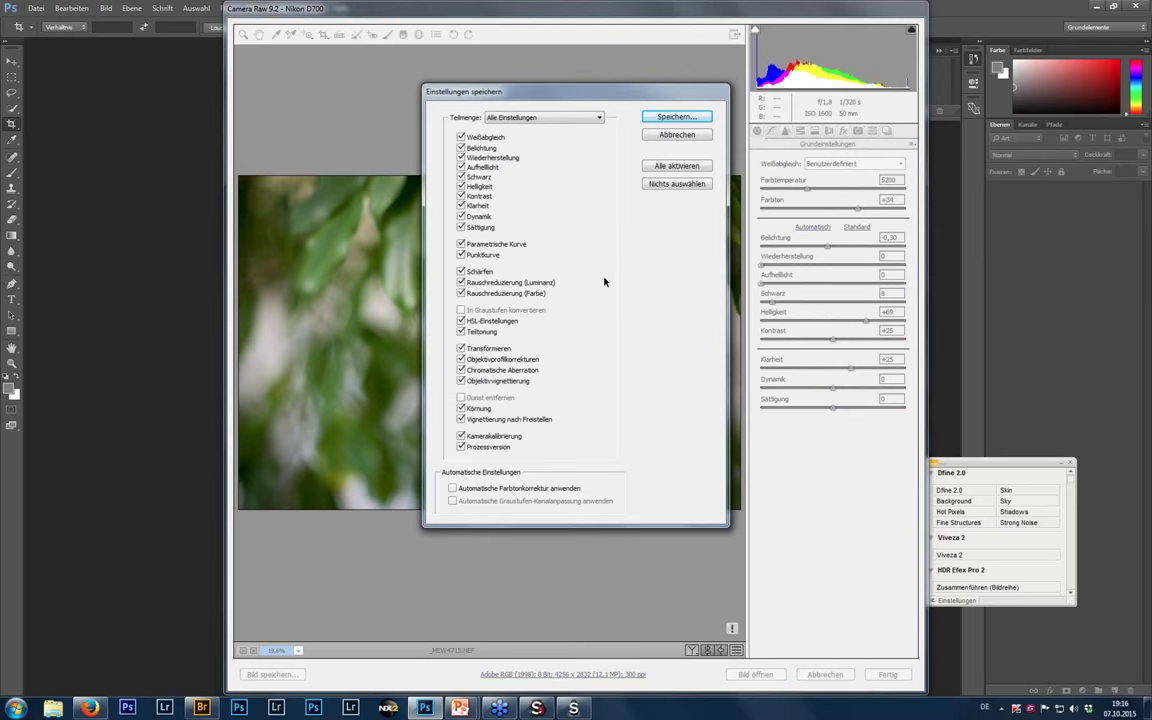
pyautogui.click(600, 118)
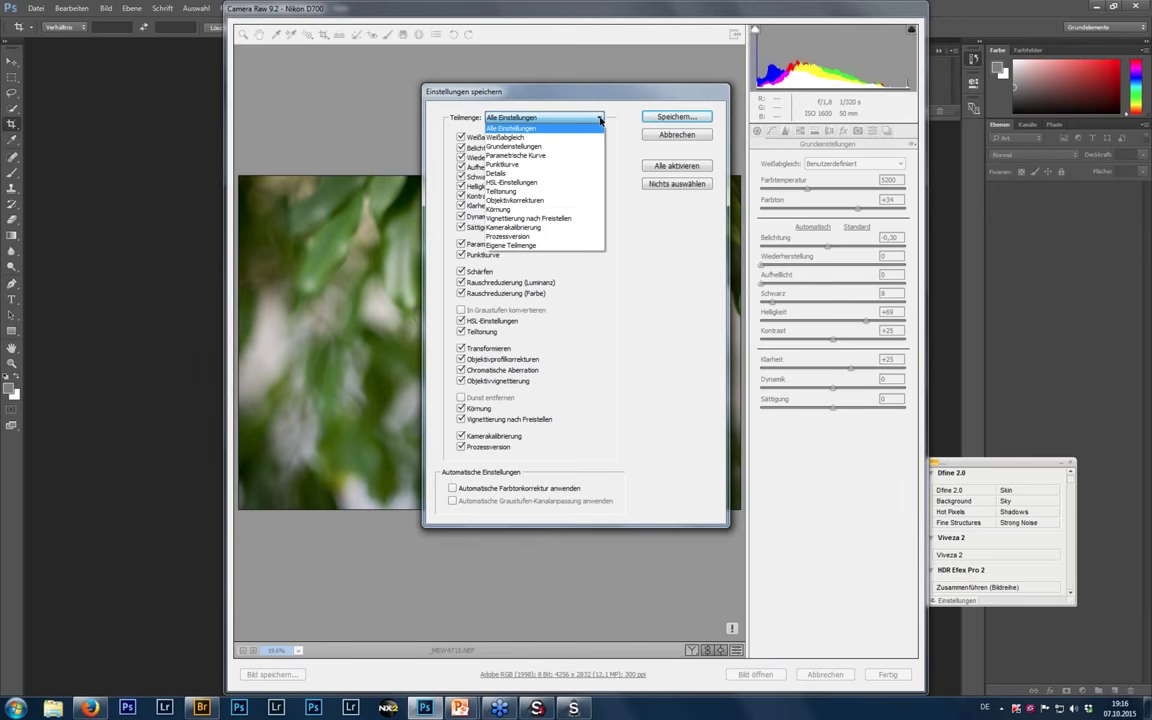
pyautogui.click(516, 138)
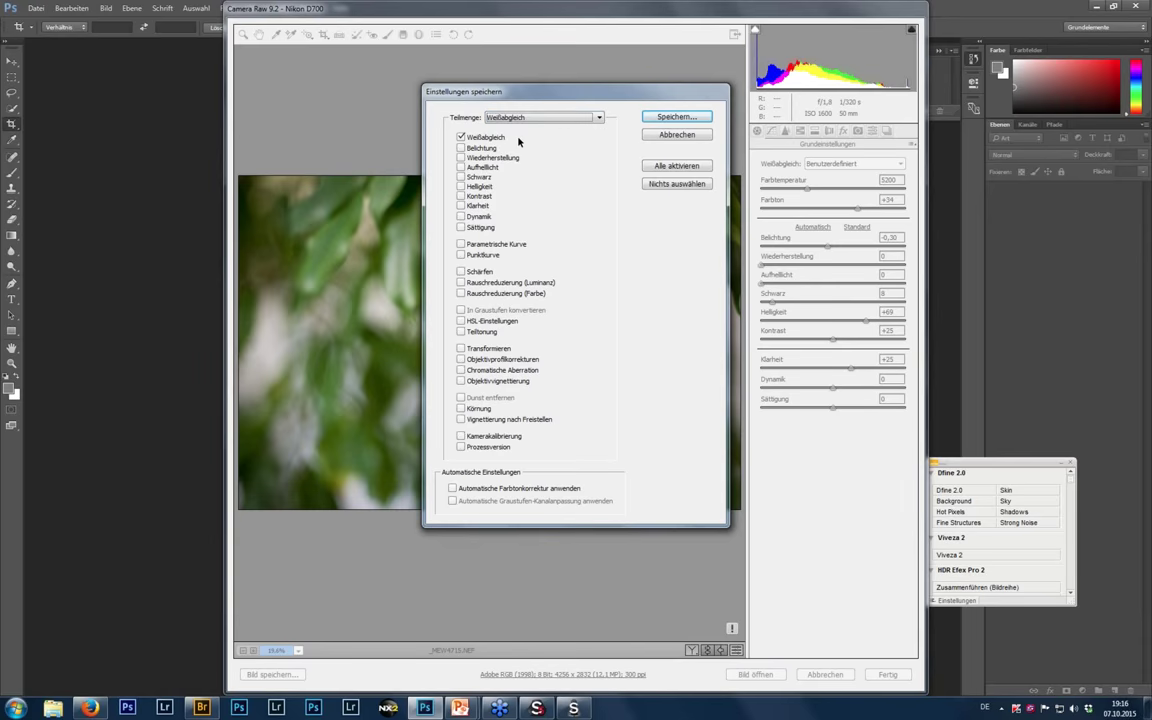
pyautogui.click(461, 148)
pyautogui.click(461, 158)
pyautogui.click(461, 167)
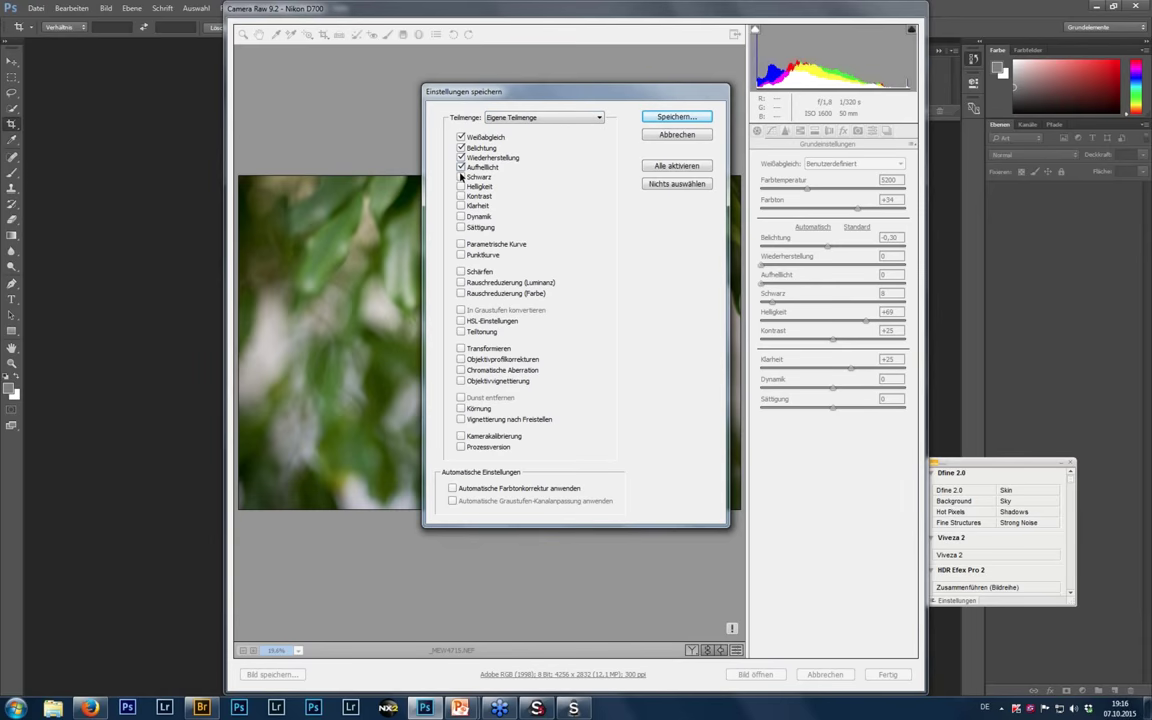
pyautogui.click(461, 177)
pyautogui.click(461, 187)
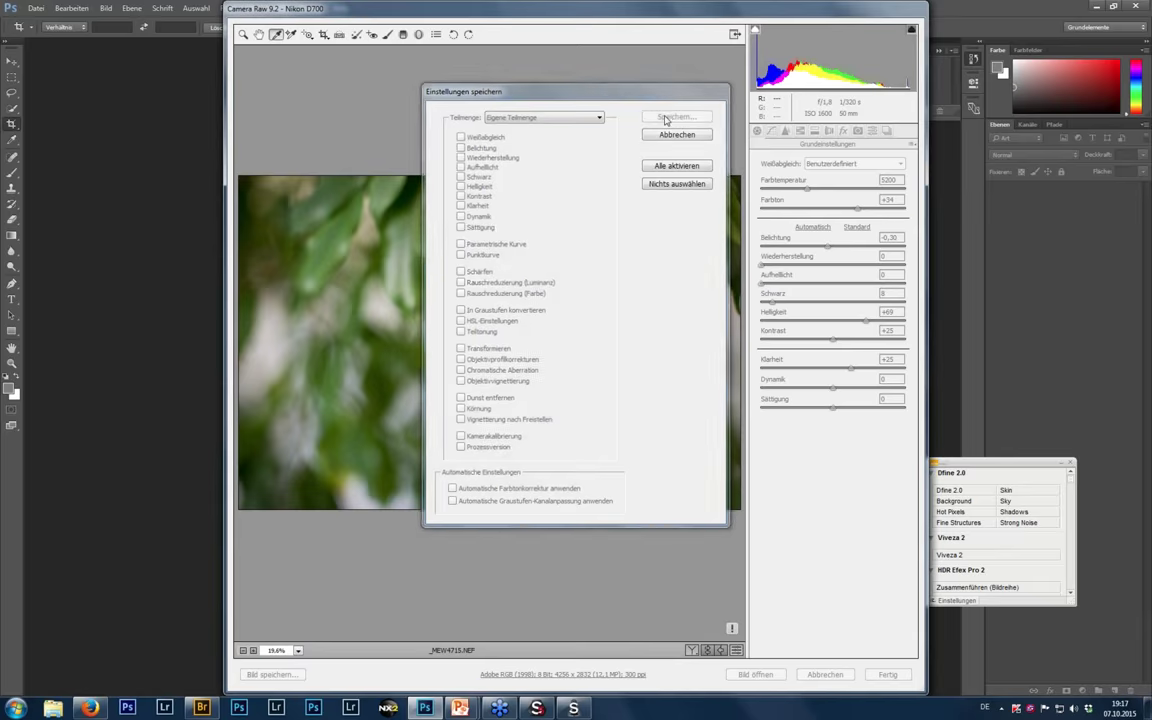
# Save the selected settings as a preset file named 07.10.2015.
pyautogui.click(665, 118)
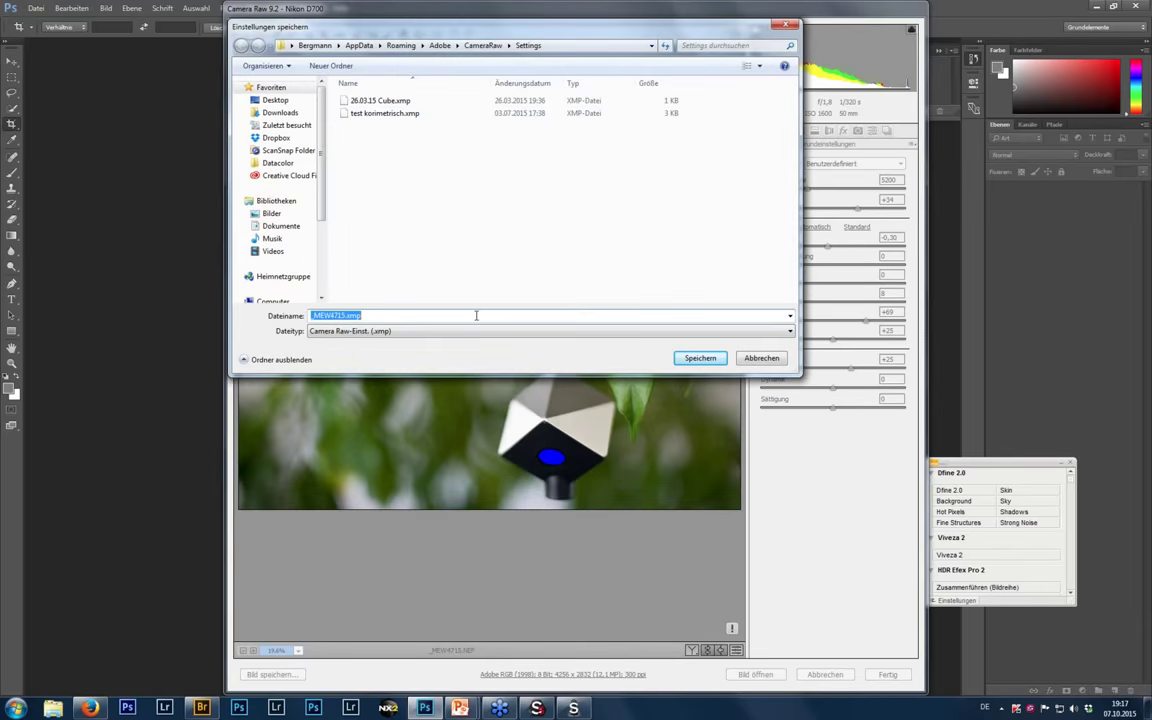
pyautogui.write('00')
pyautogui.press('BackSpace')
pyautogui.write('7.10.2015')
pyautogui.press('Return')
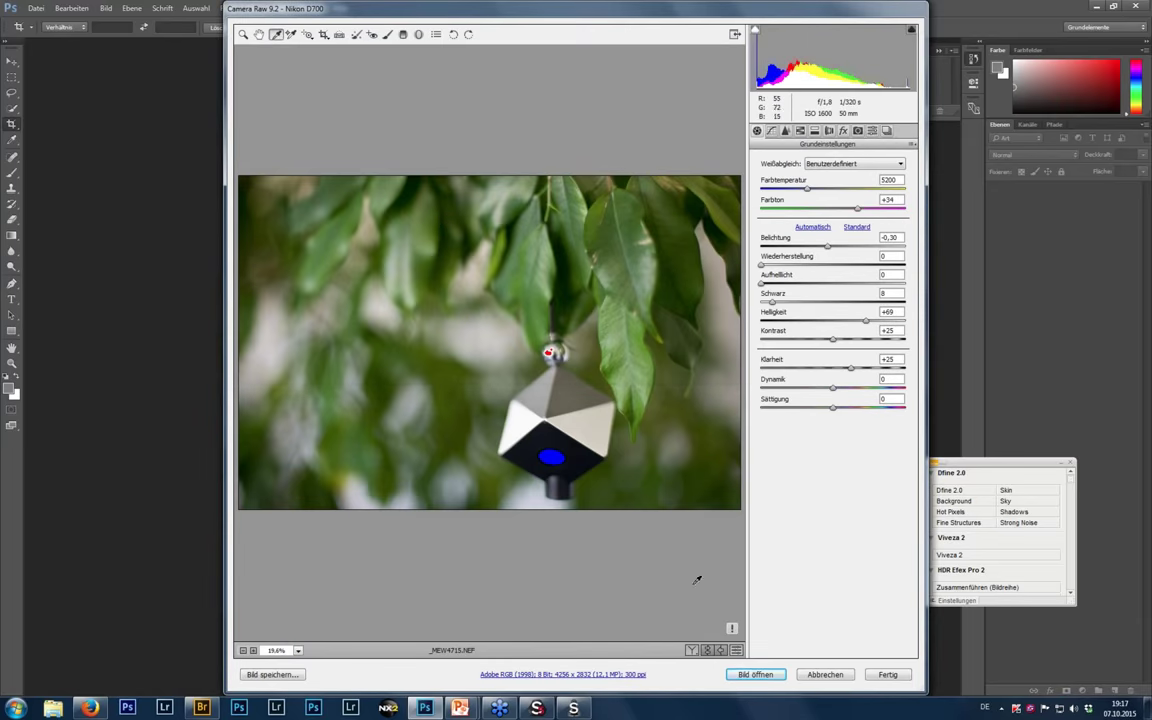
# Close the first image without applying its edits, switch to Bridge and open _MEW4716.NEF in Camera Raw.
pyautogui.click(824, 675)
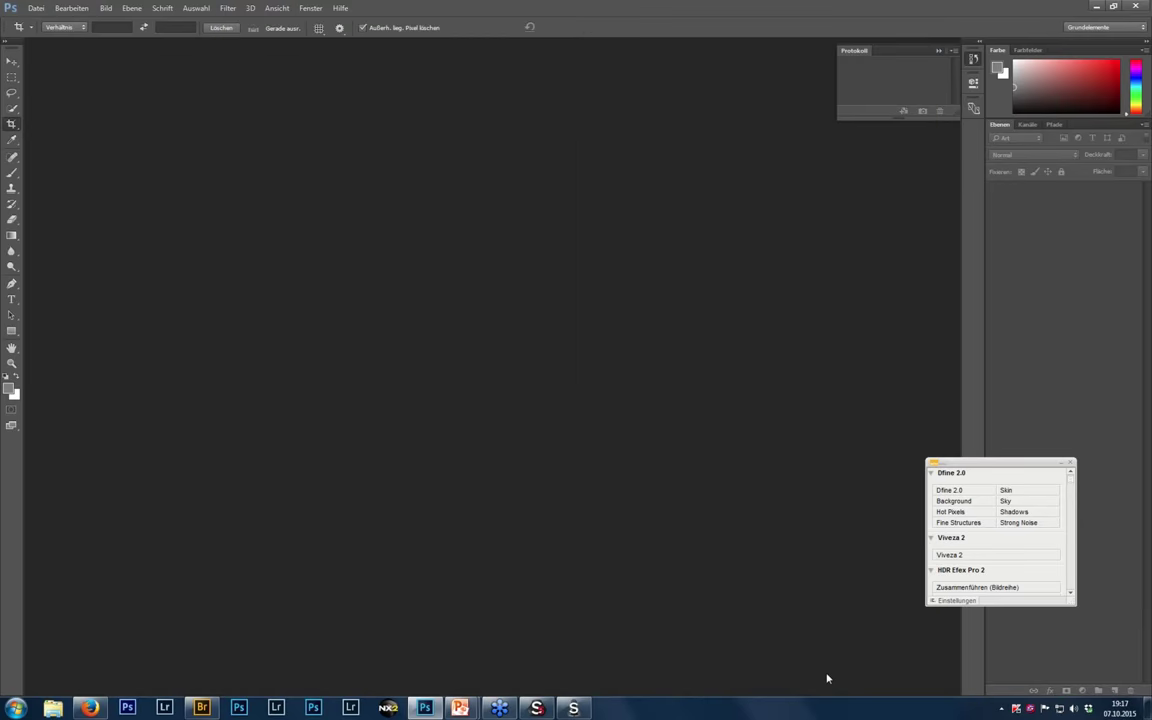
pyautogui.click(201, 708)
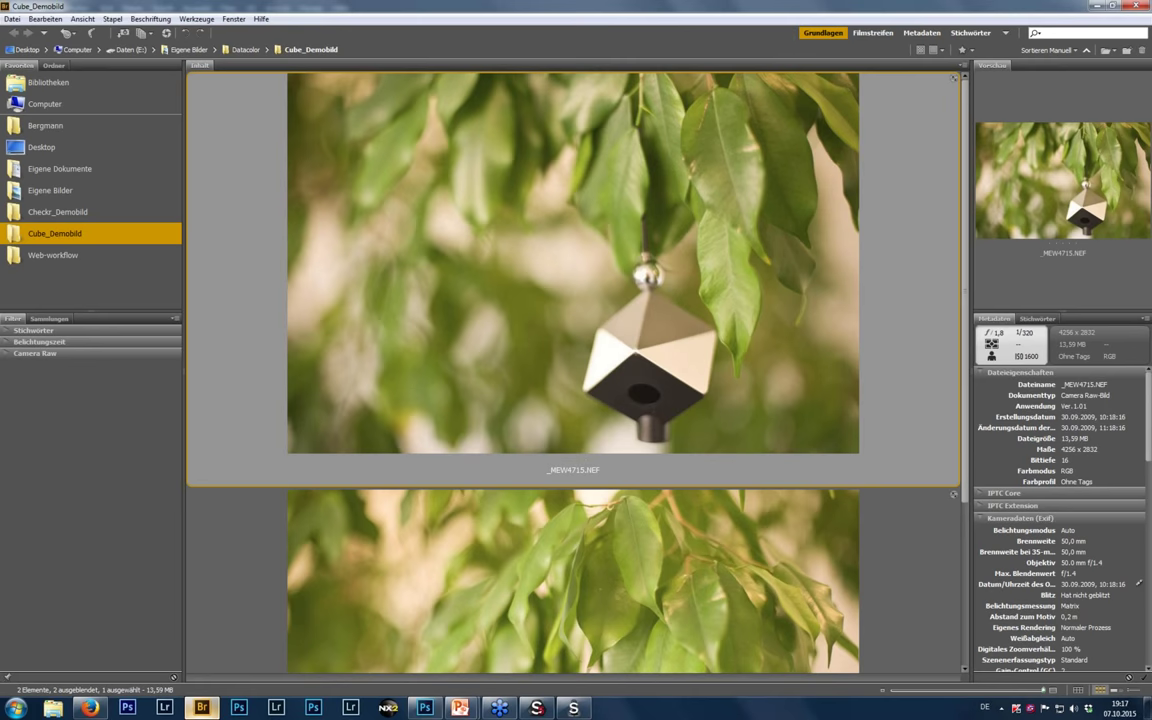
pyautogui.doubleClick(467, 560)
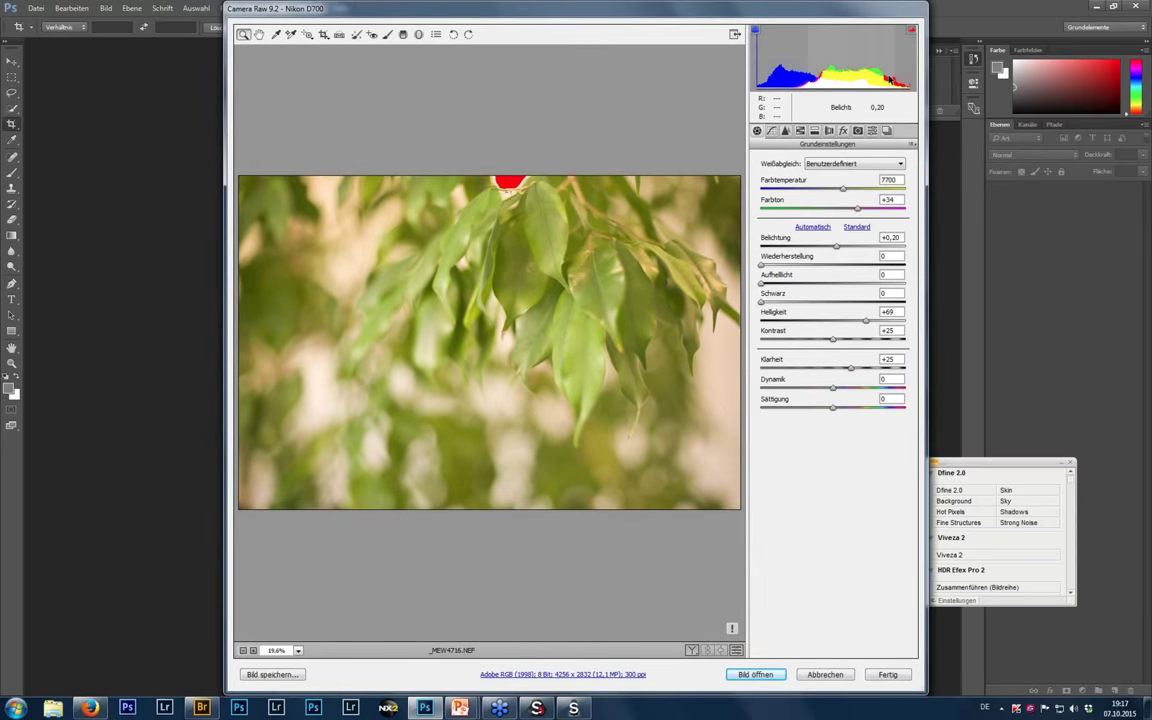
# Apply the saved preset 07.10.2015 to _MEW4716.NEF.
pyautogui.click(912, 146)
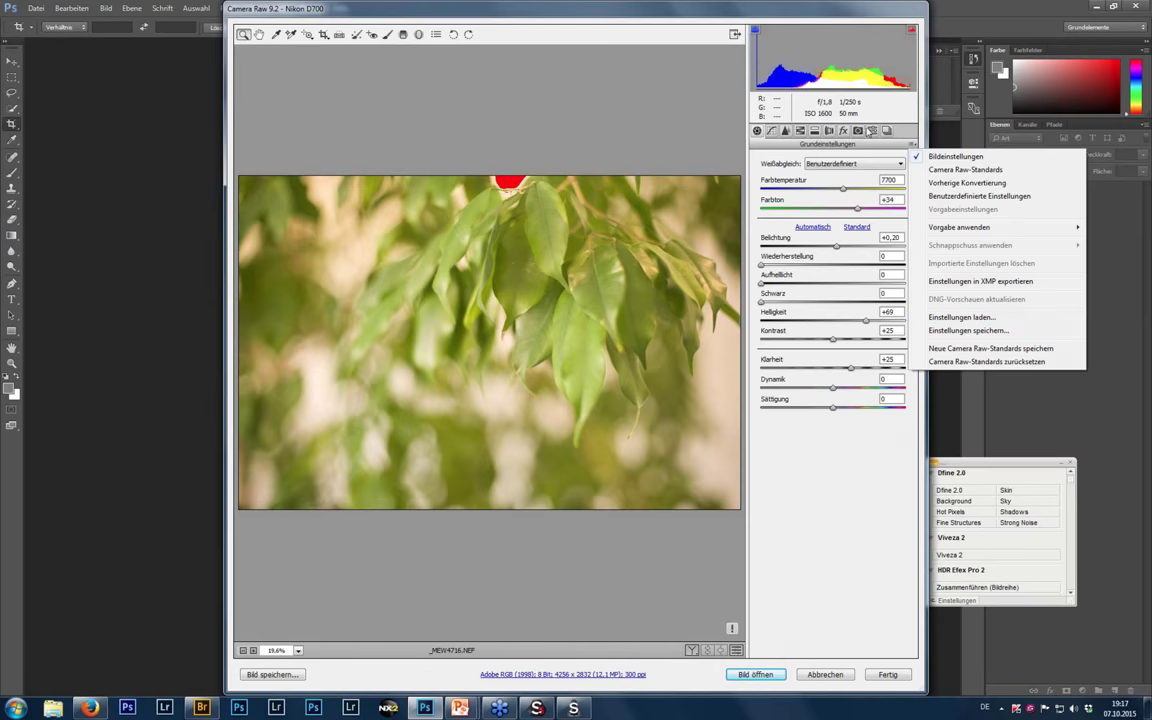
pyautogui.click(872, 131)
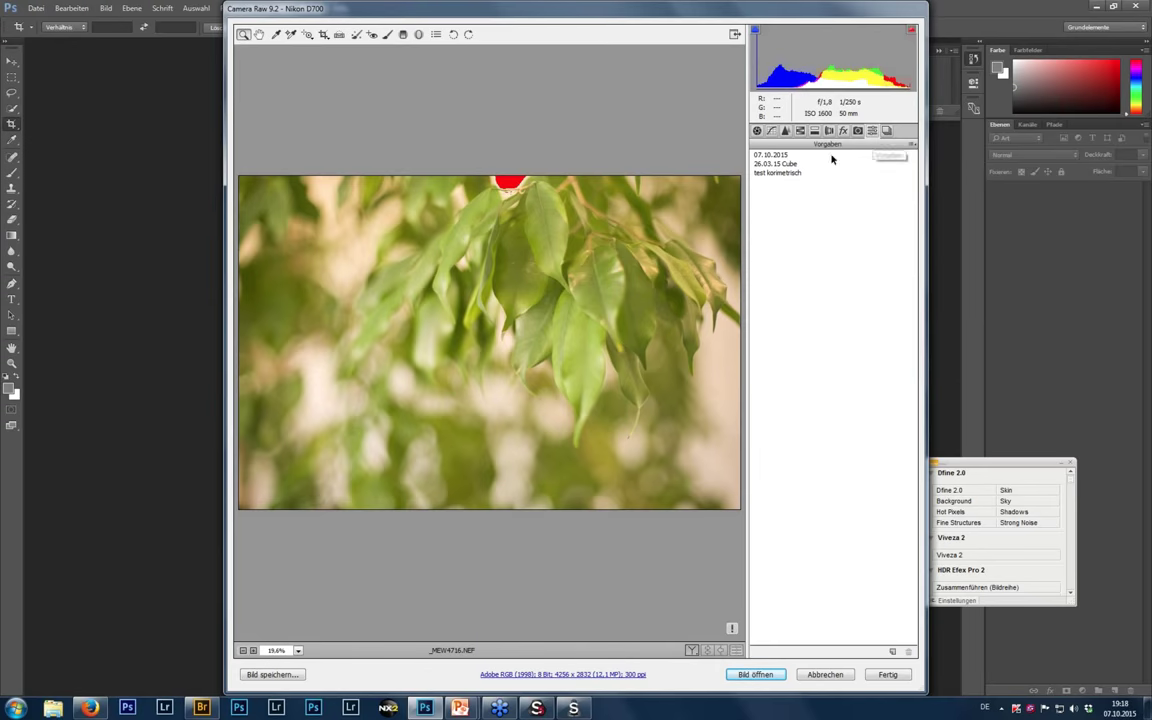
pyautogui.click(776, 157)
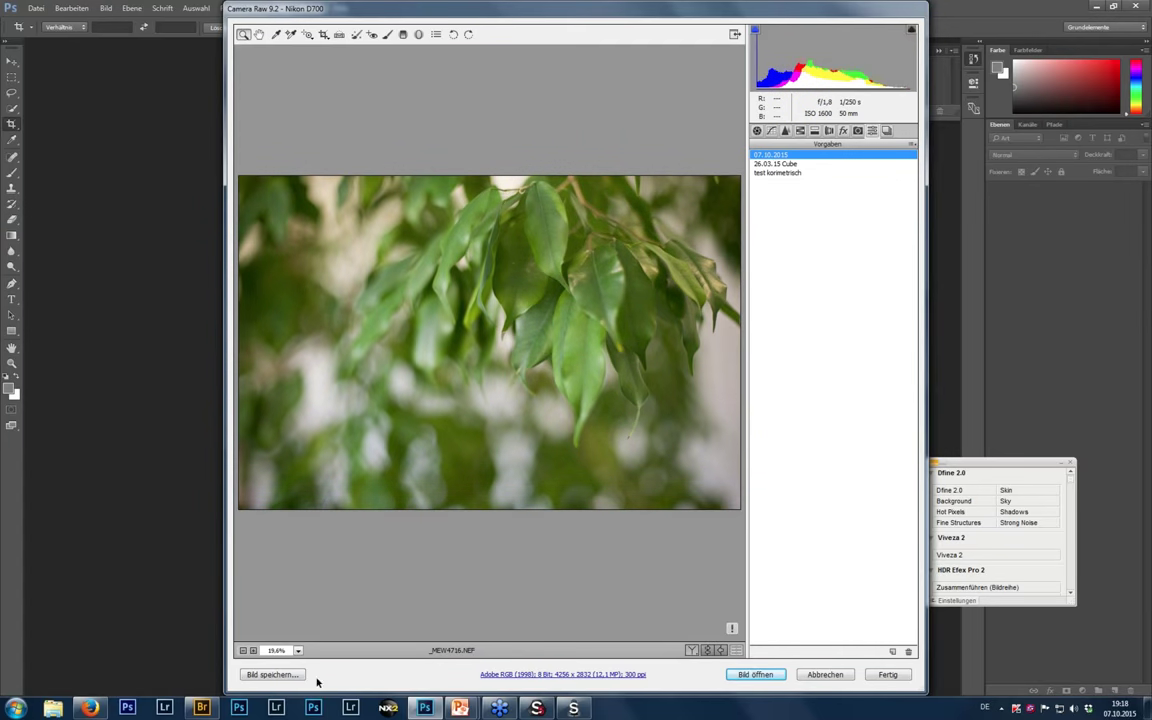
# Look at the uncorrected images in Bridge, return to Camera Raw and close it without applying the changes.
pyautogui.click(203, 708)
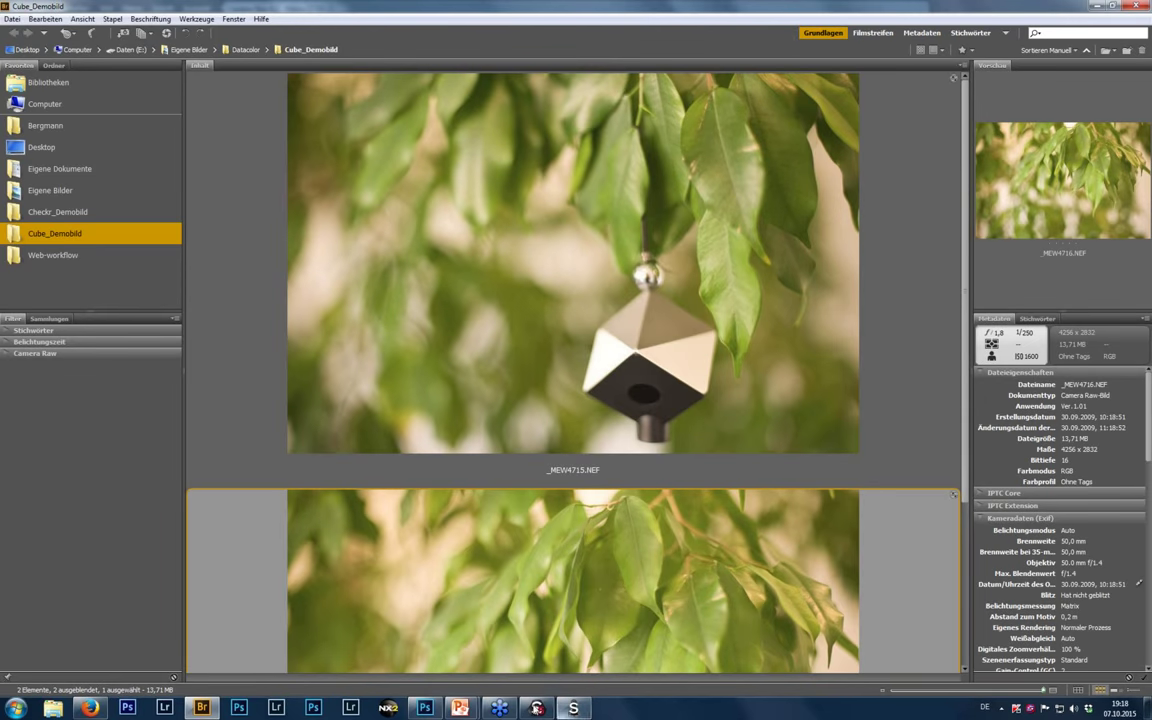
pyautogui.click(433, 710)
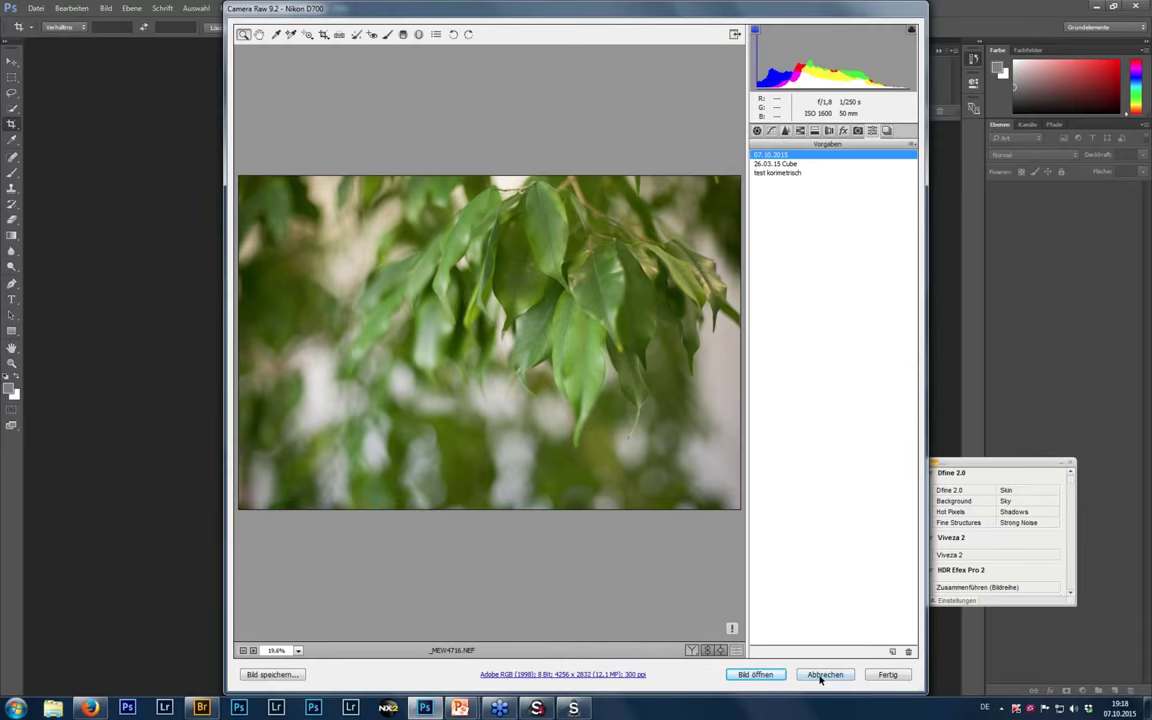
pyautogui.click(822, 675)
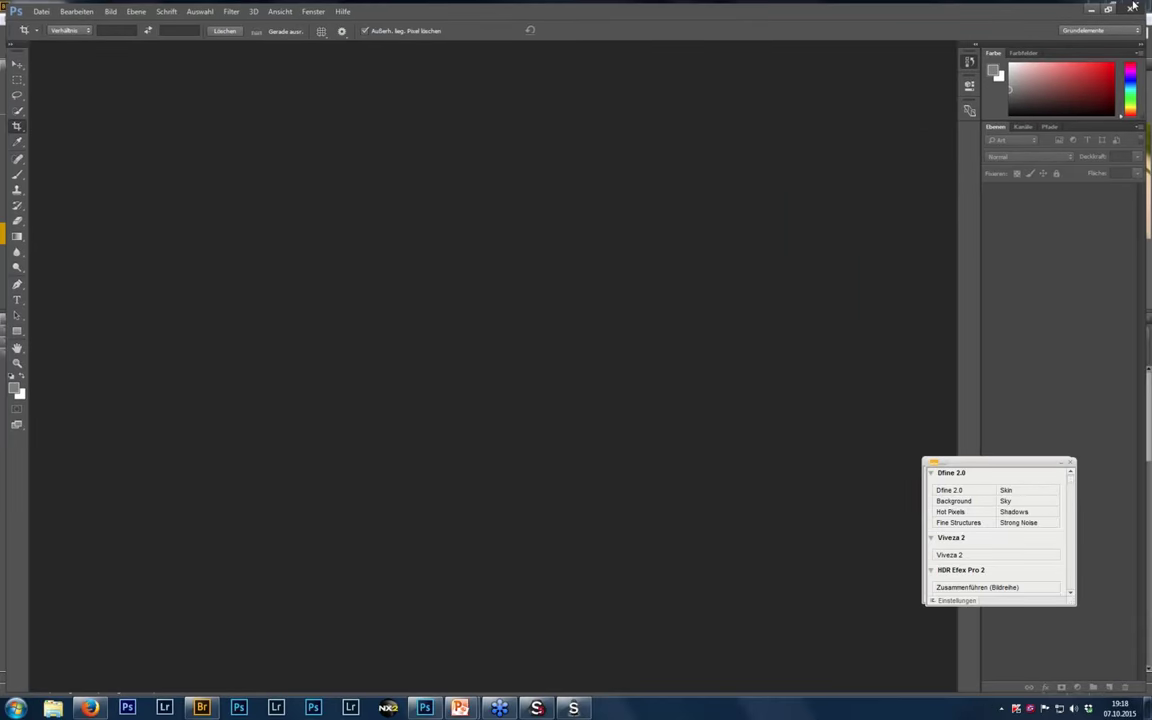
# Close both Photoshop and the Bridge window.
pyautogui.click(1133, 7)
pyautogui.rightClick(201, 707)
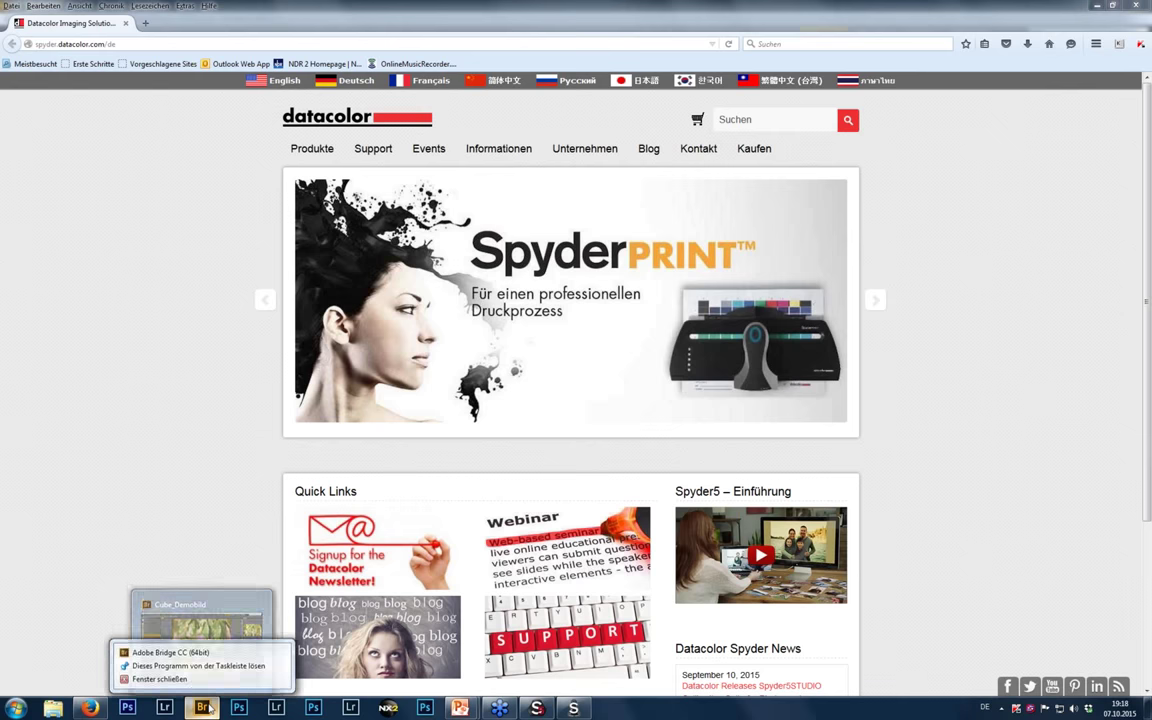
pyautogui.click(160, 677)
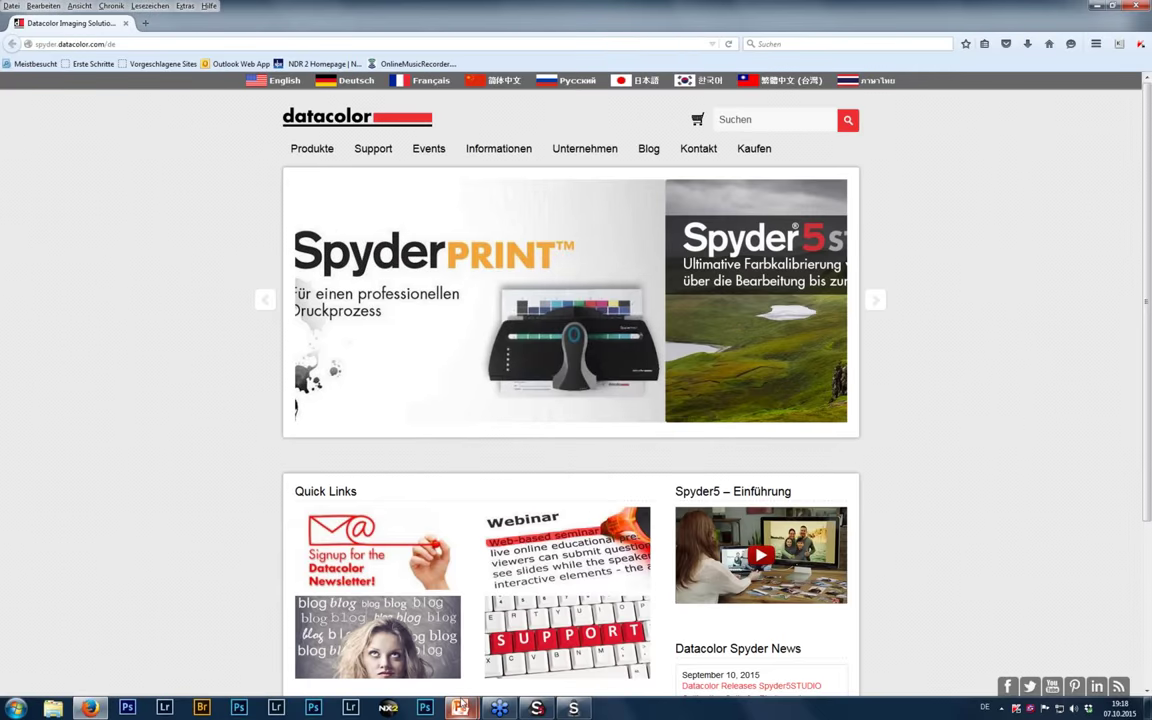
# Switch to the running PowerPoint slide show and advance from the SpyderCUBE slide to the Spyder5ELITE slide.
pyautogui.moveTo(459, 707)
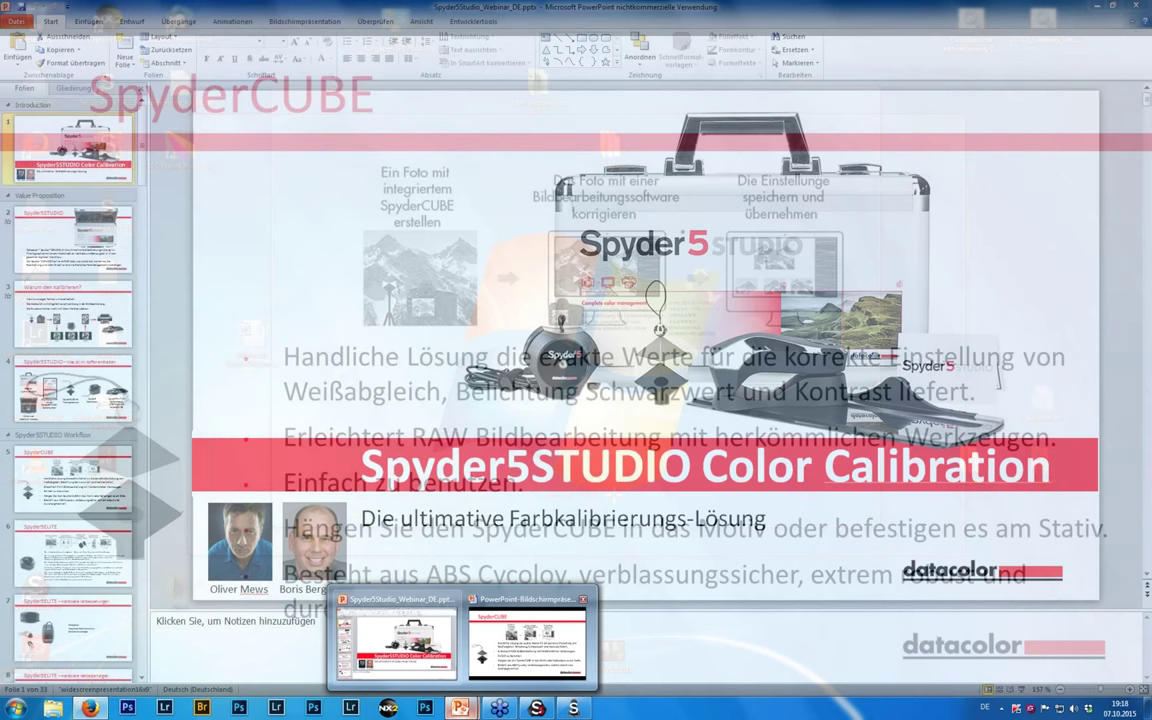
pyautogui.click(527, 640)
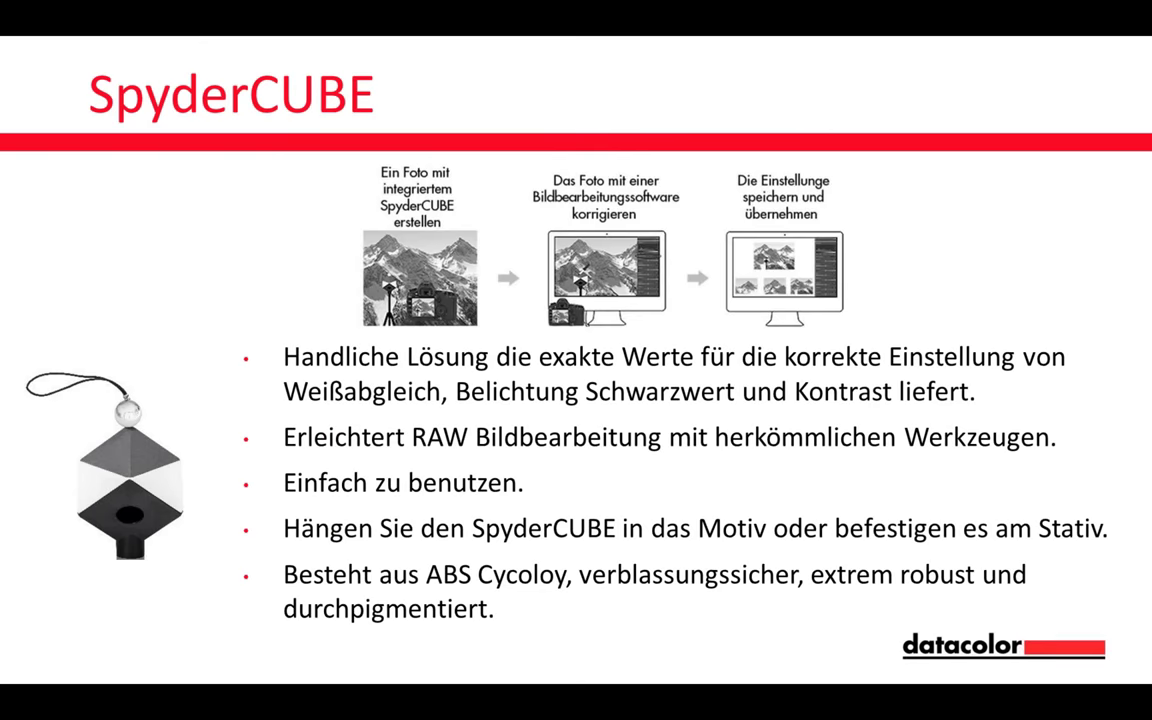
pyautogui.press('Right')
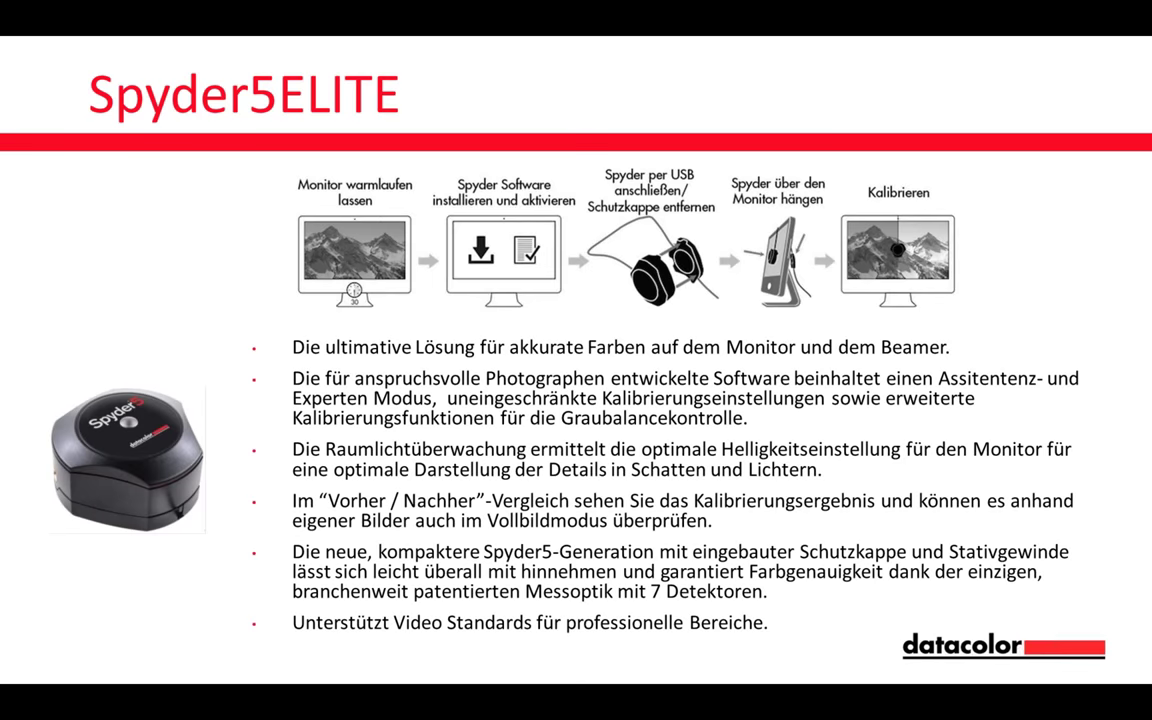
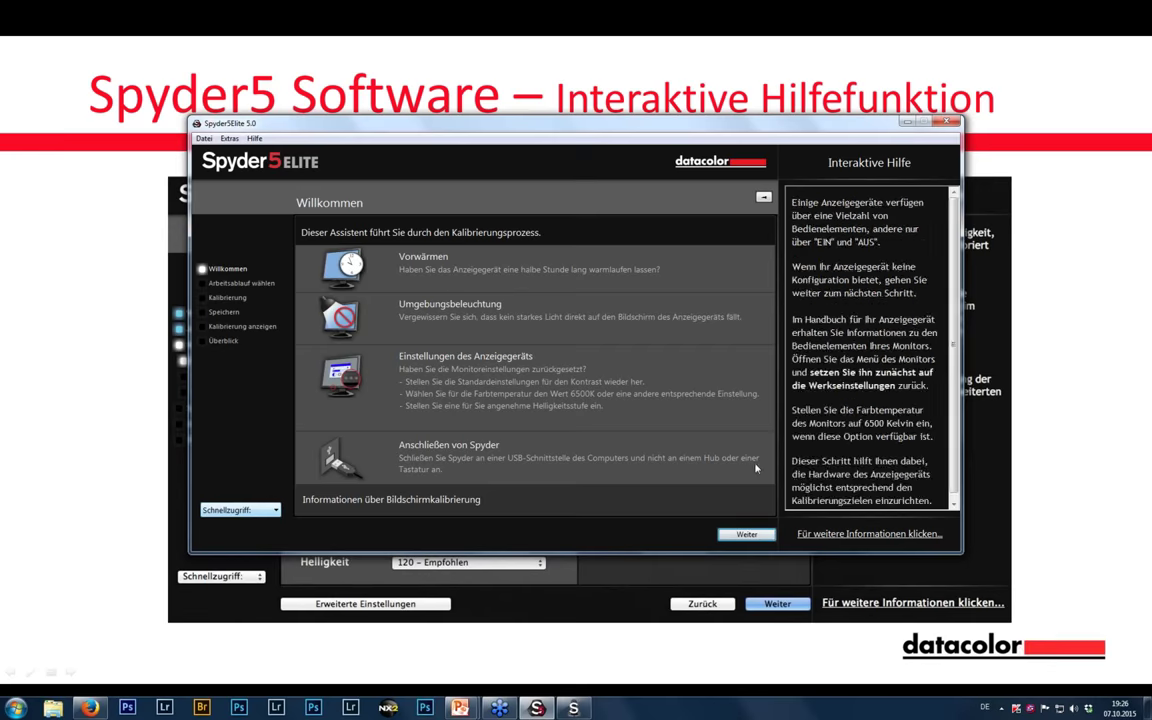
# Proceed from the welcome page with the step-by-step Assistent workflow and choose FullCAL as the calibration type.
pyautogui.click(750, 535)
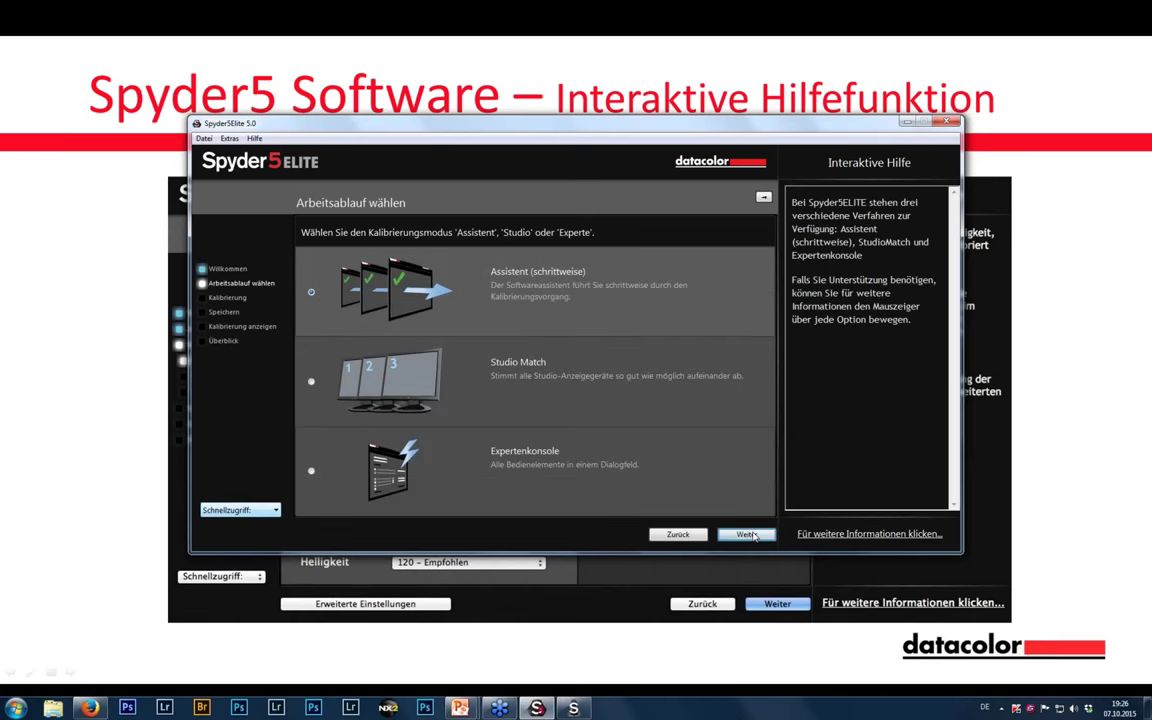
pyautogui.moveTo(571, 370)
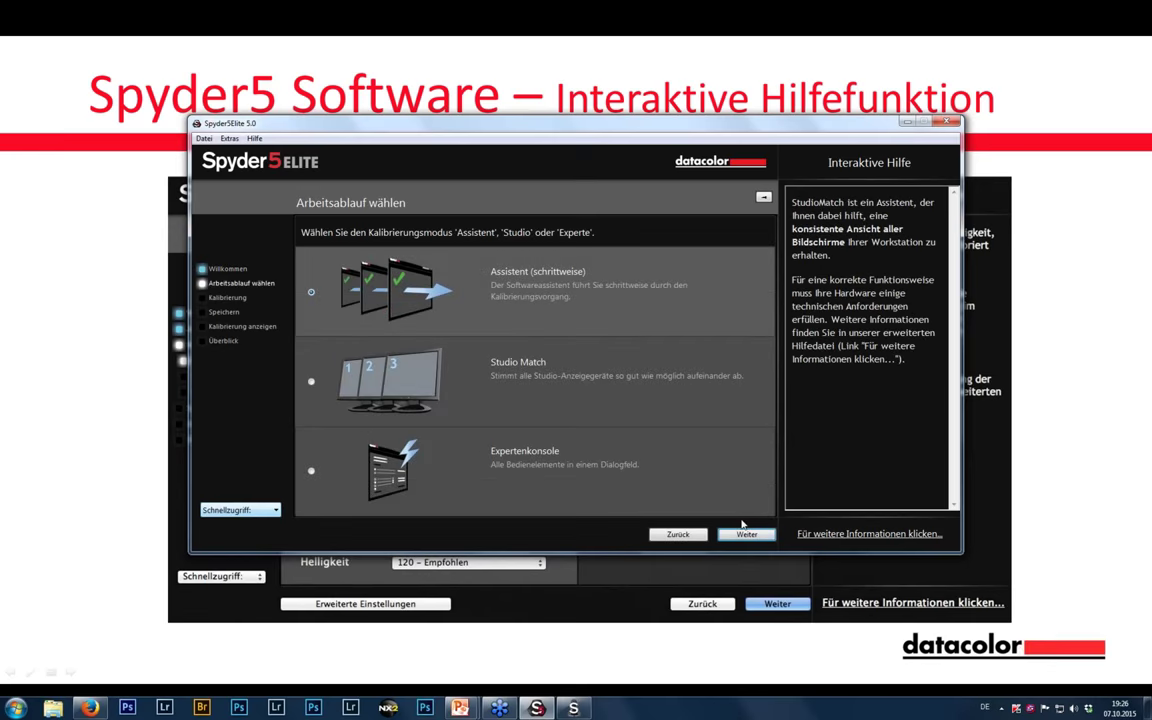
pyautogui.moveTo(749, 537)
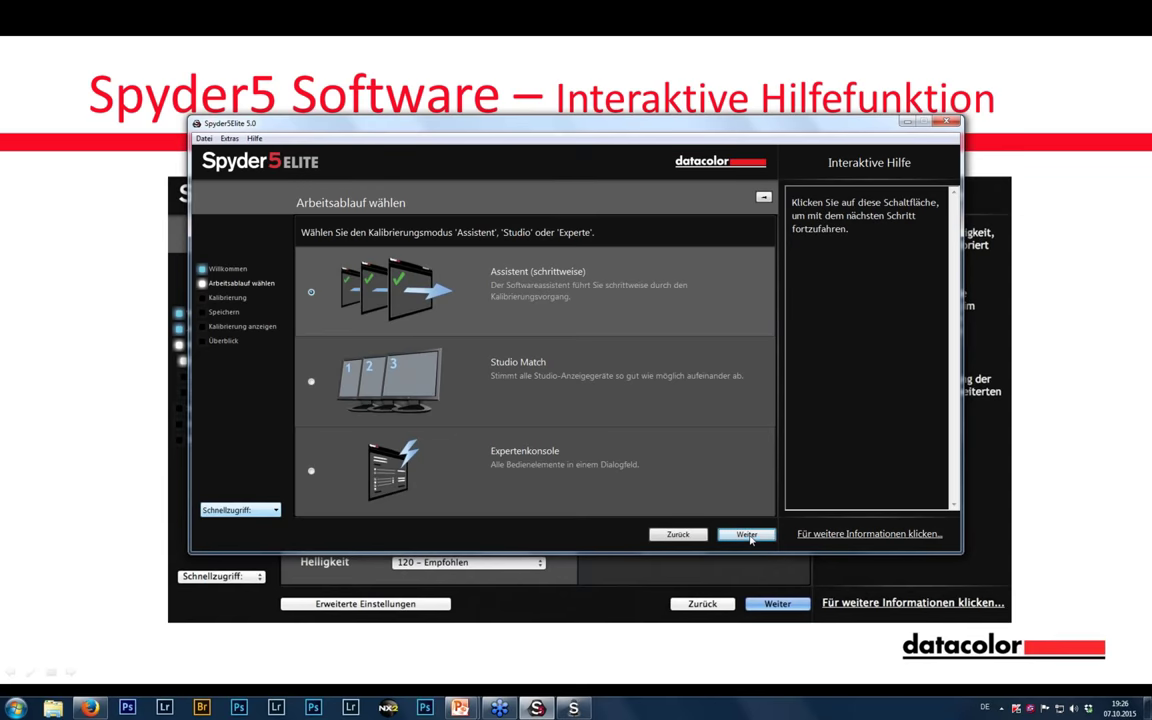
pyautogui.click(748, 536)
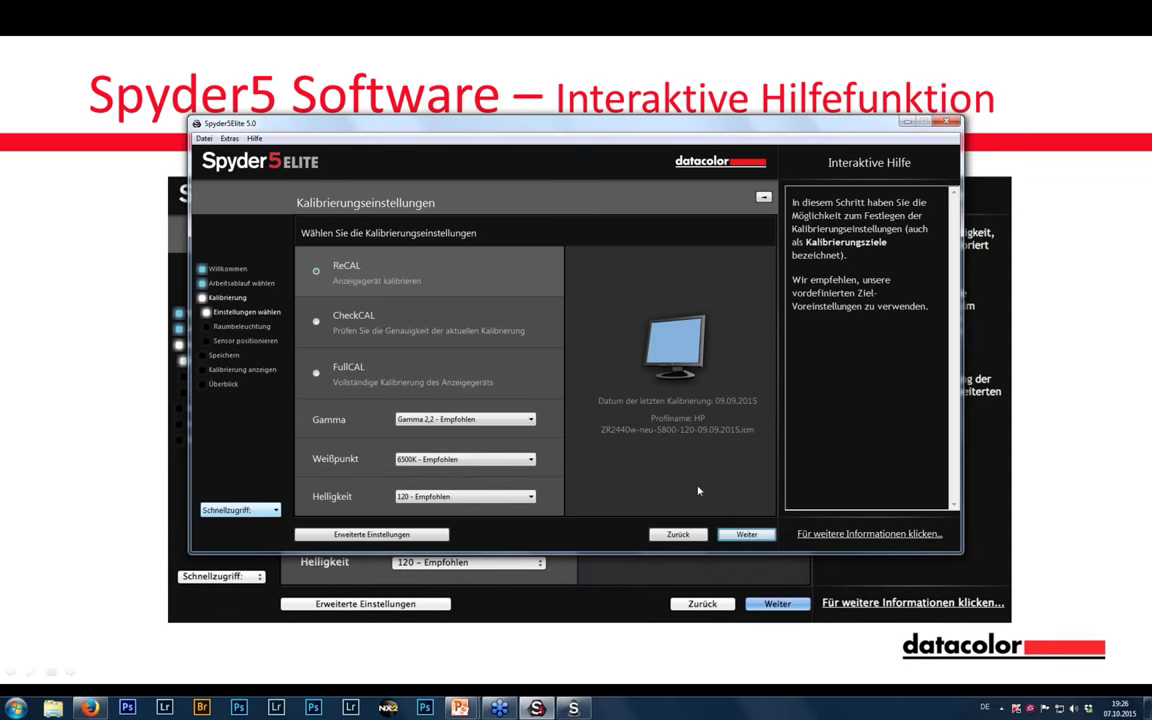
pyautogui.moveTo(341, 375)
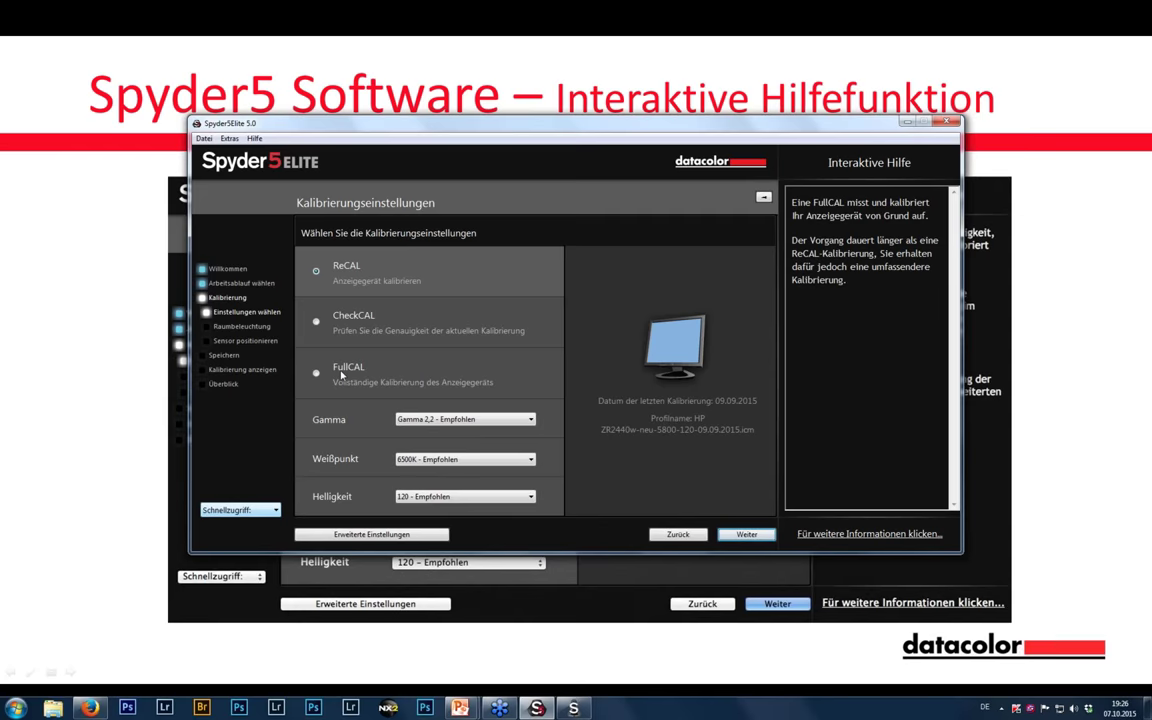
pyautogui.click(341, 375)
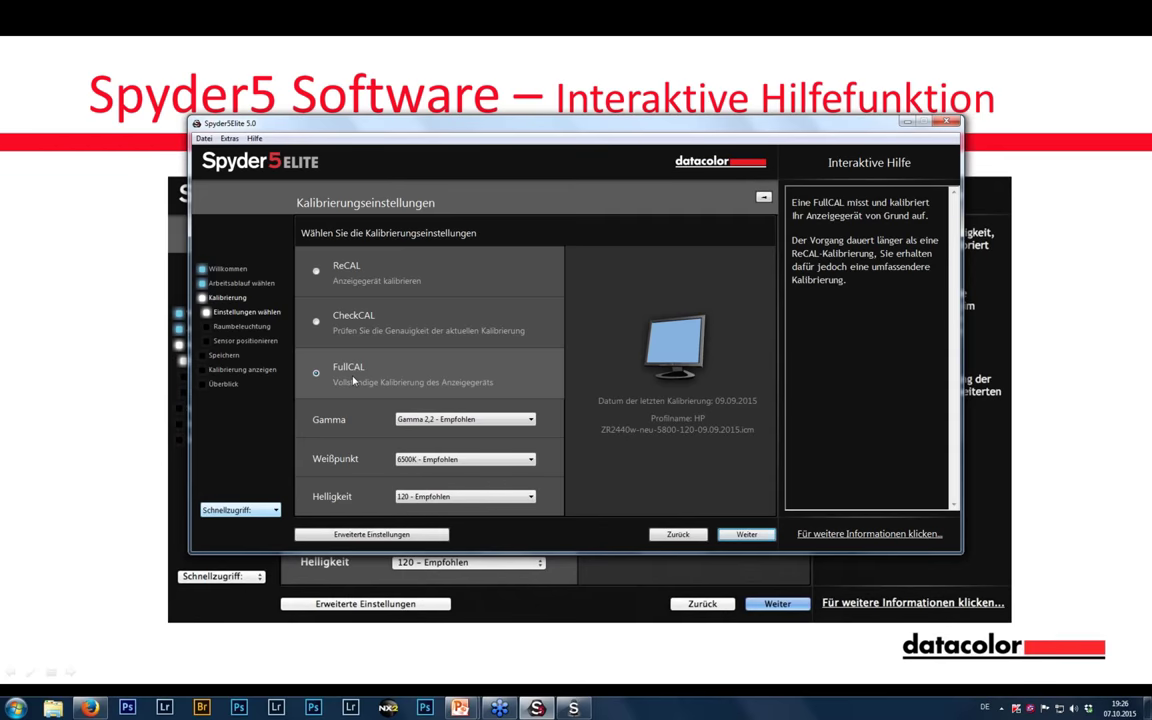
# Review the help for gamma, white point and brightness and look through the available brightness values without changing them.
pyautogui.moveTo(359, 406)
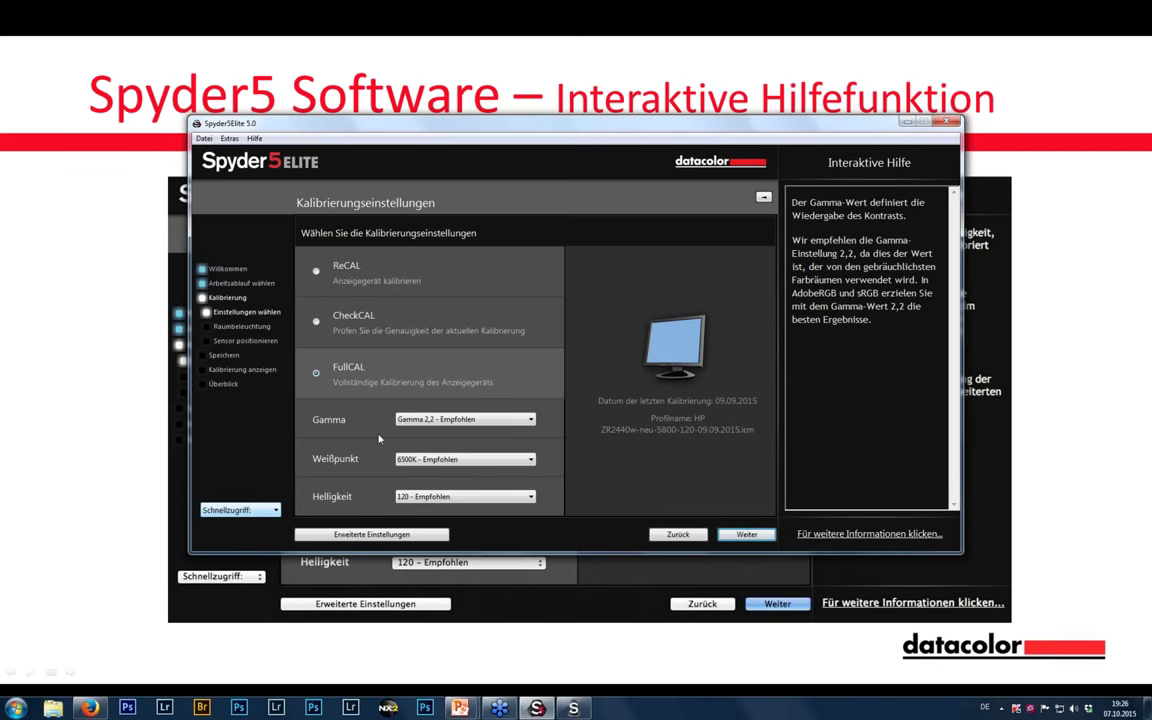
pyautogui.moveTo(528, 499)
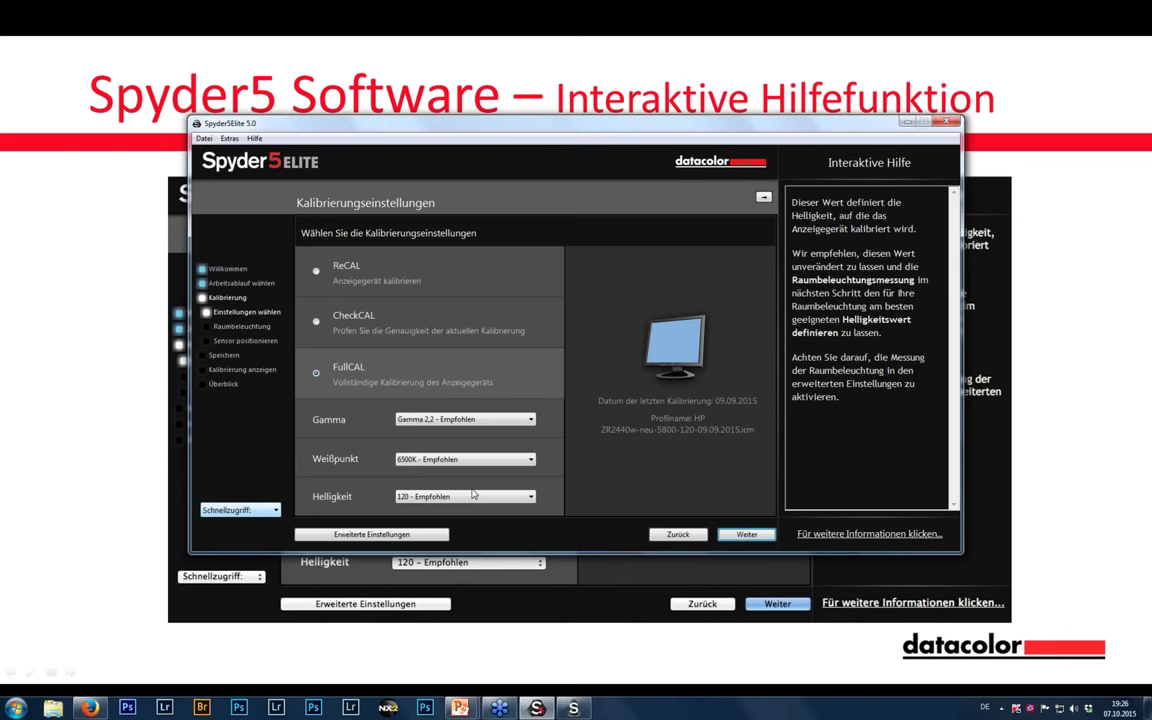
pyautogui.moveTo(492, 476)
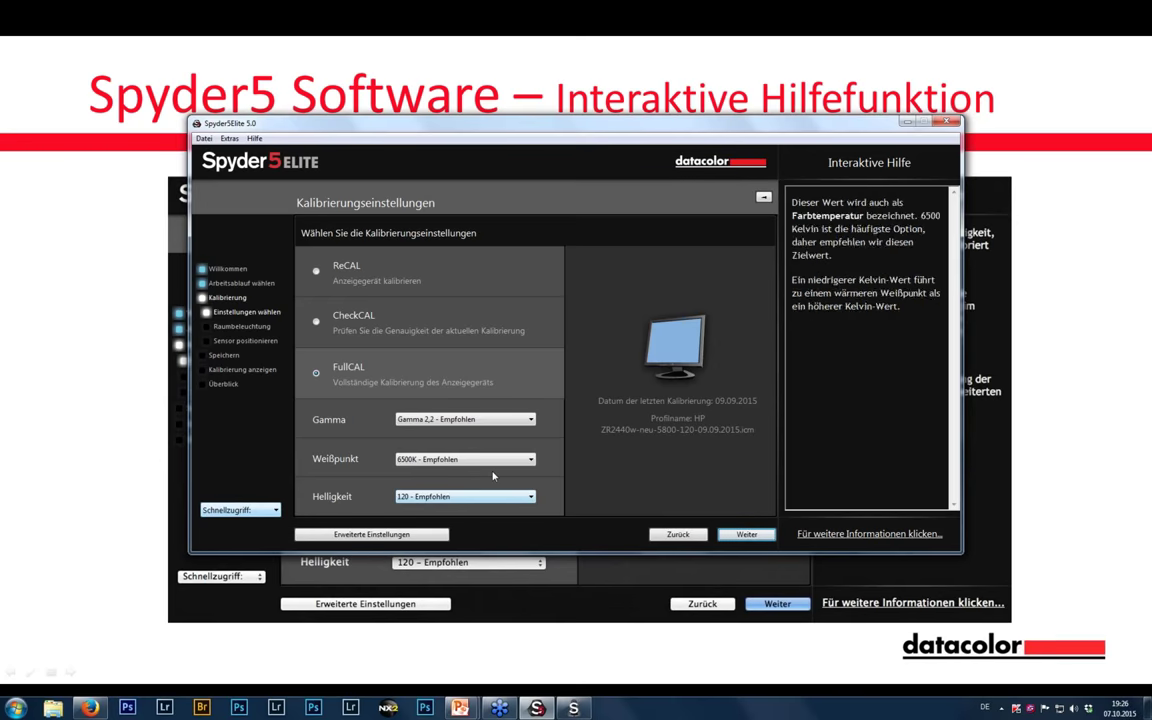
pyautogui.moveTo(464, 501)
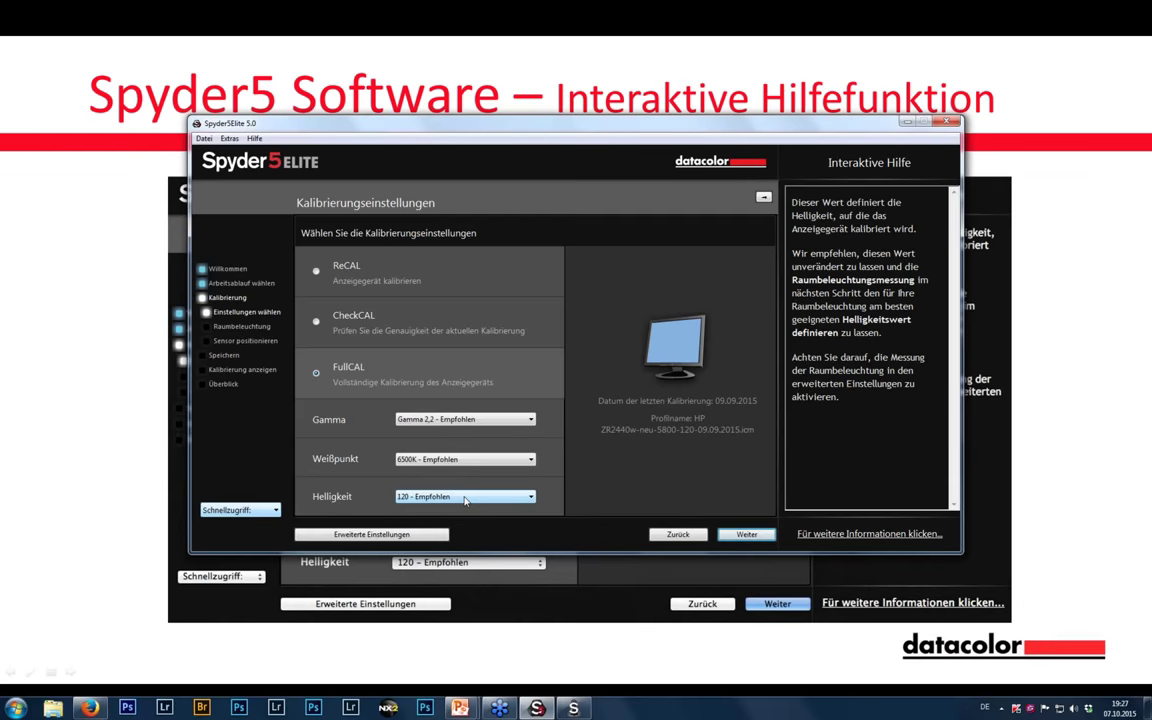
pyautogui.click(464, 497)
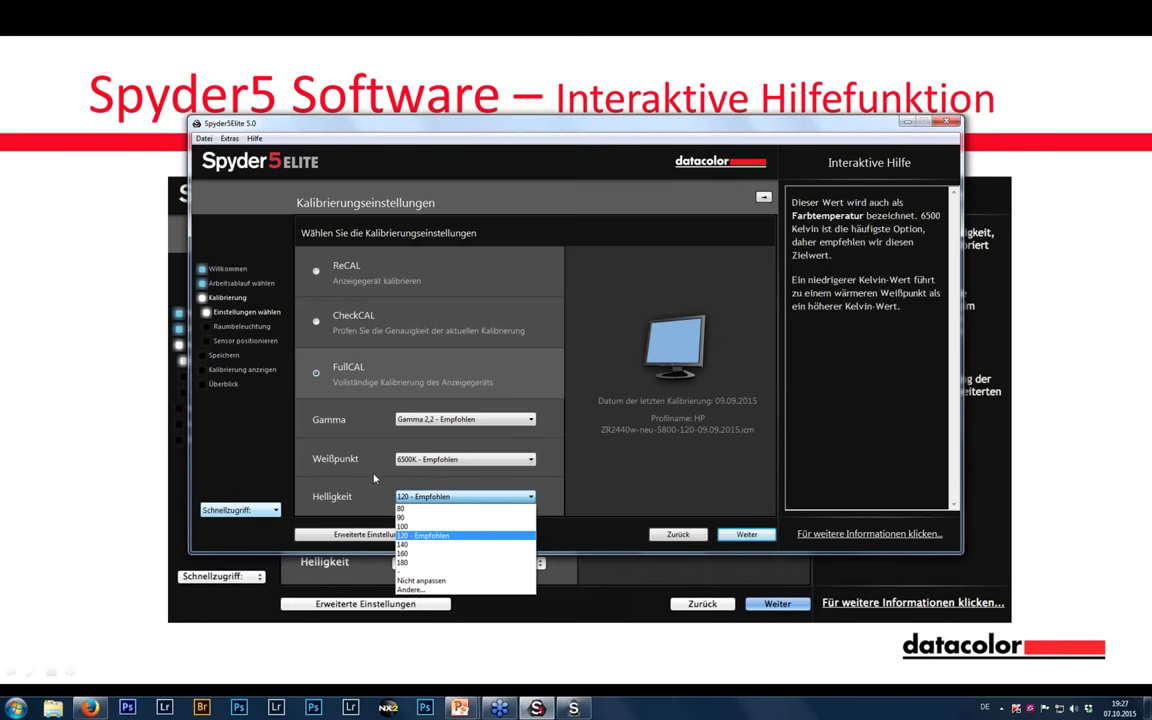
pyautogui.click(377, 533)
# Show the advanced calibration settings and look through the list of custom calibration targets without choosing one.
pyautogui.click(377, 535)
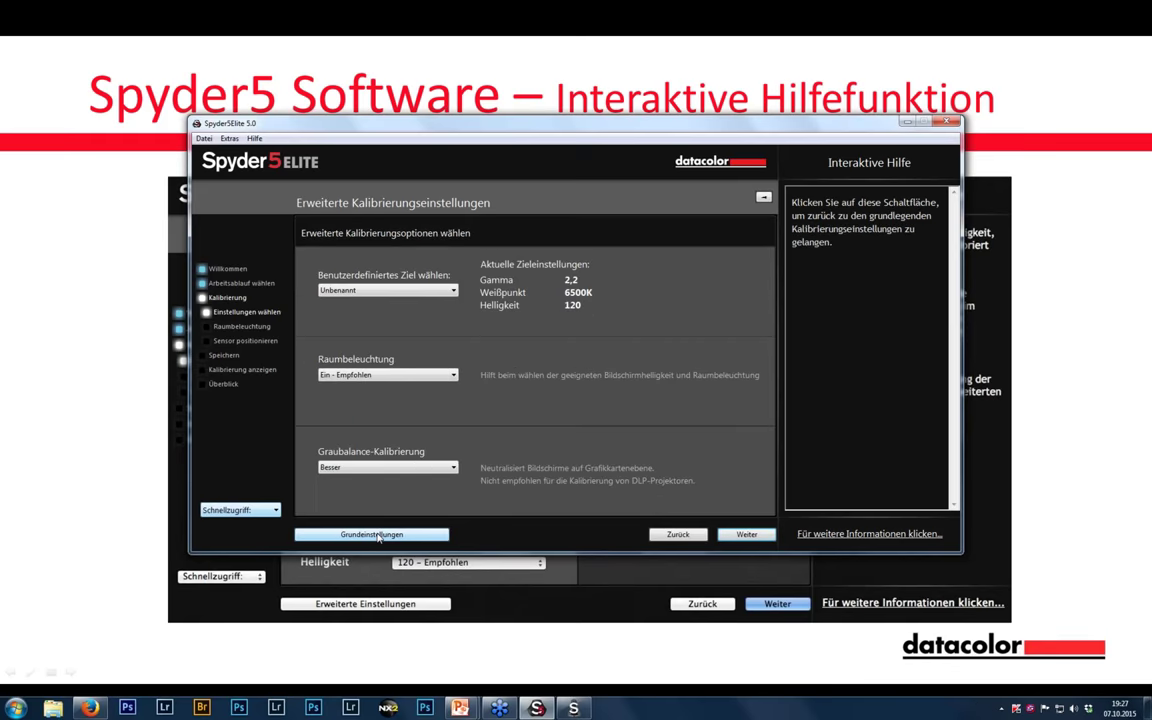
pyautogui.click(452, 291)
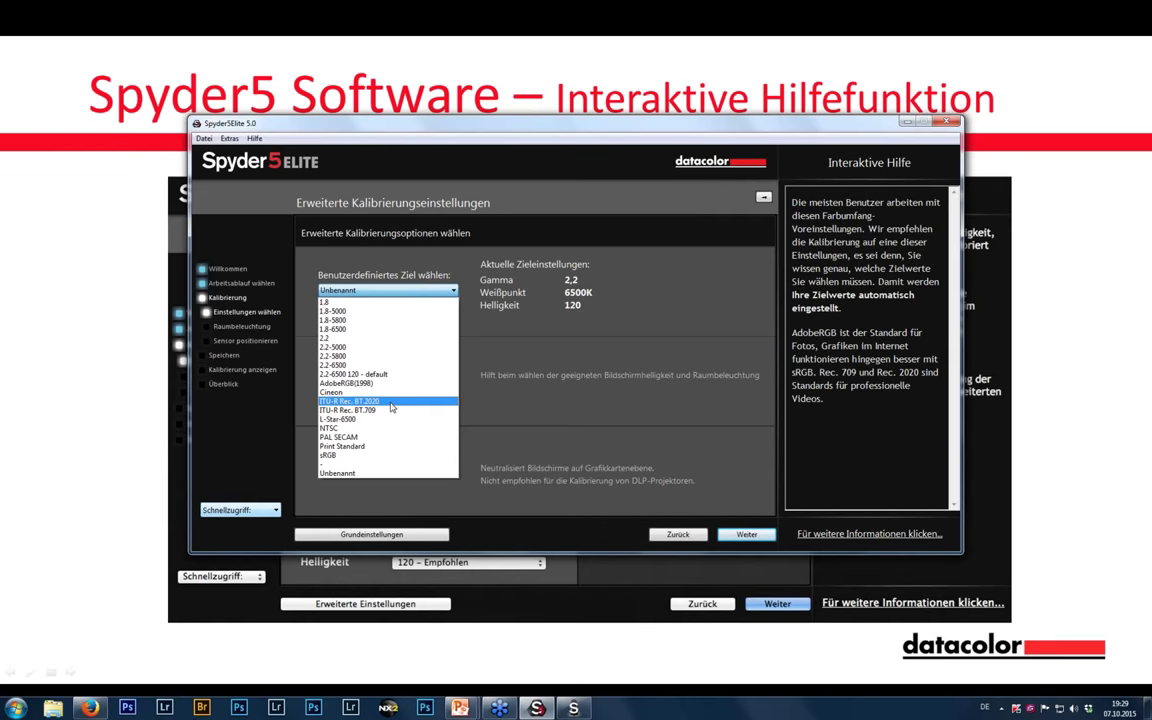
pyautogui.click(474, 454)
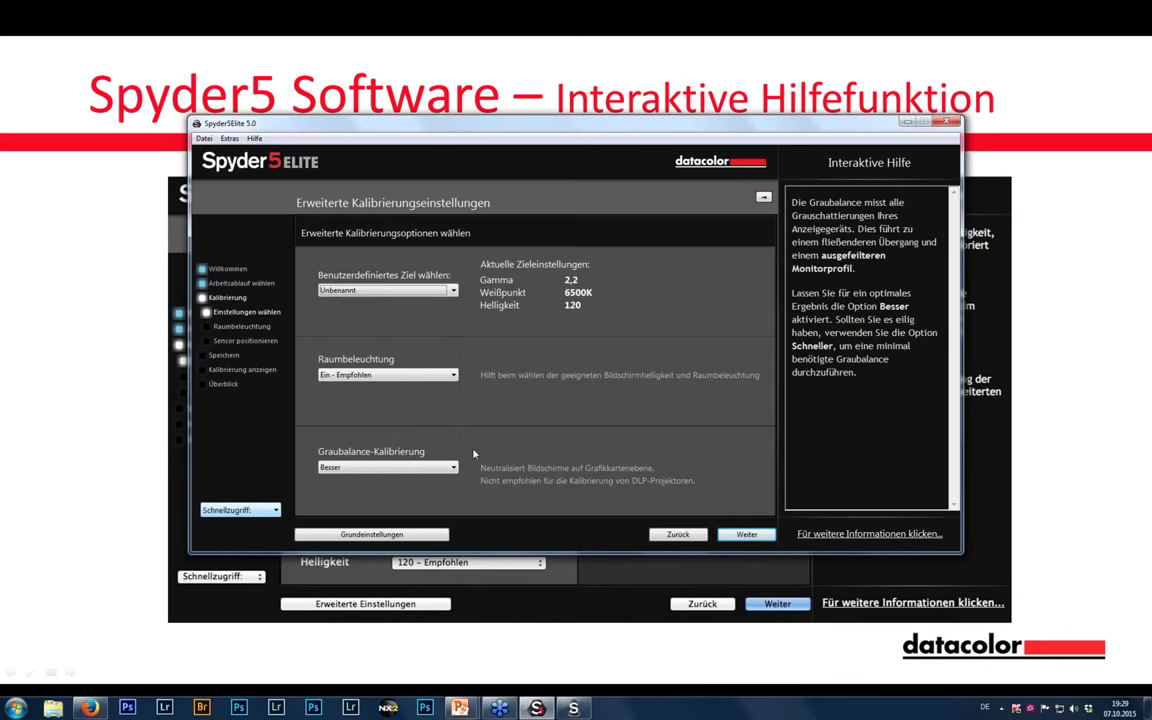
# Keep the room light option on and the grey balance calibration at Besser, and accept these settings to reach the room light measurement.
pyautogui.moveTo(425, 375)
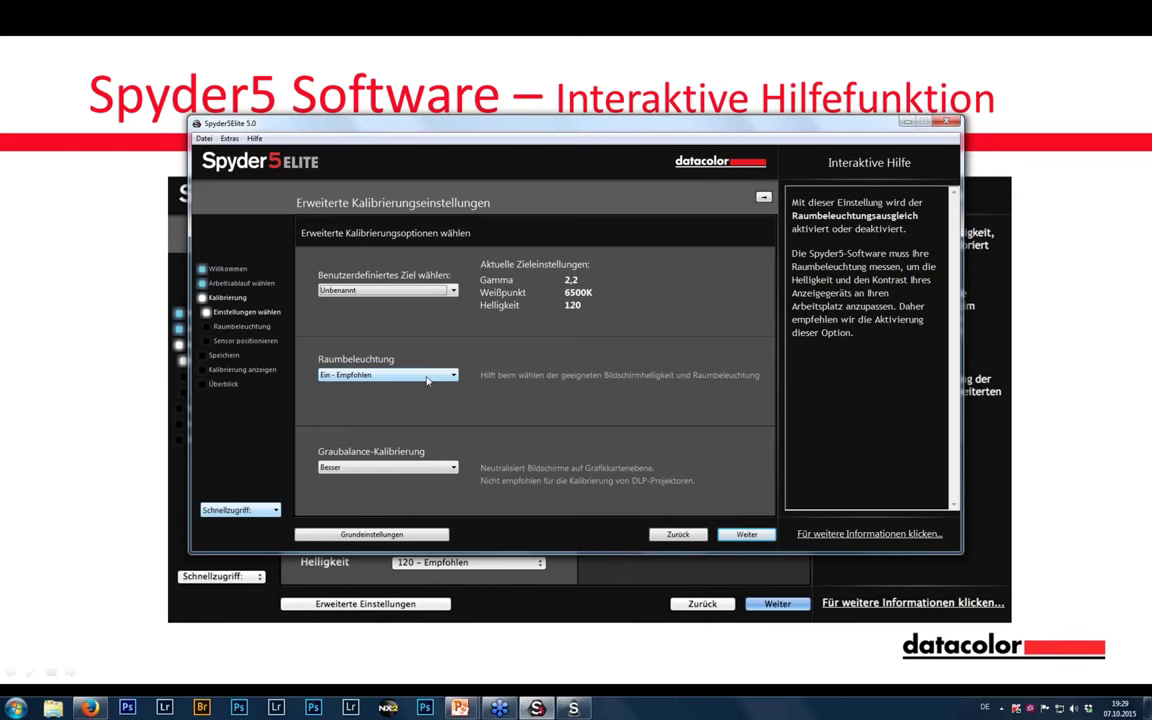
pyautogui.moveTo(413, 467)
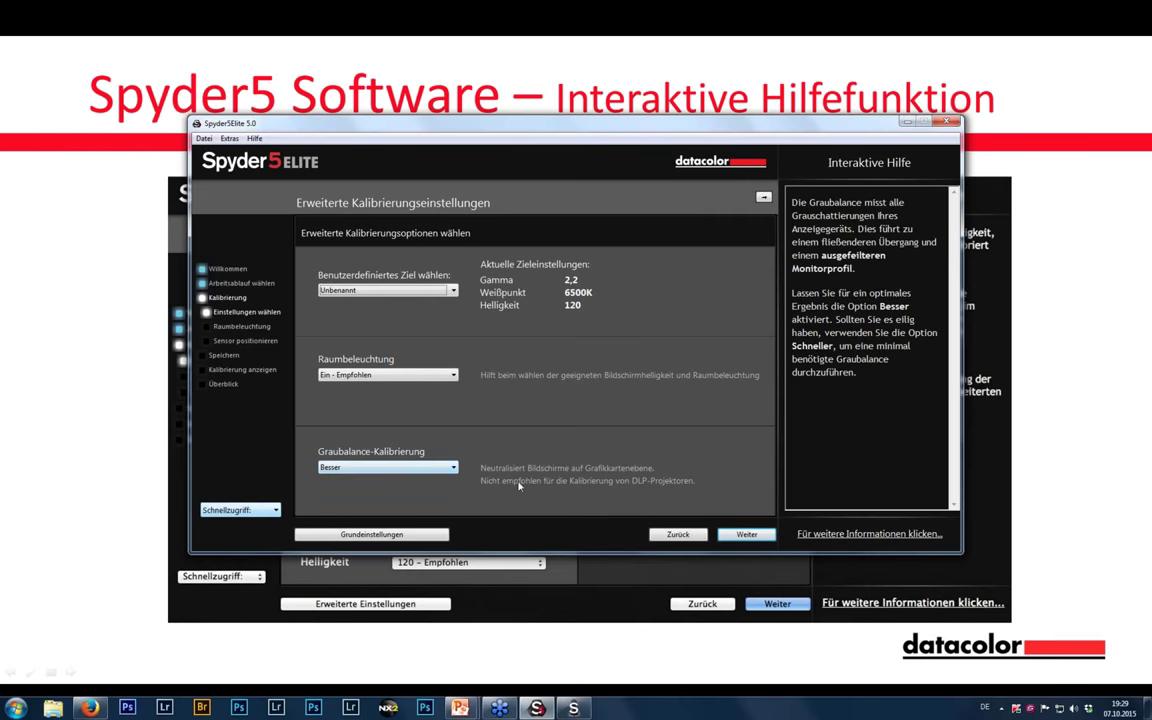
pyautogui.click(415, 467)
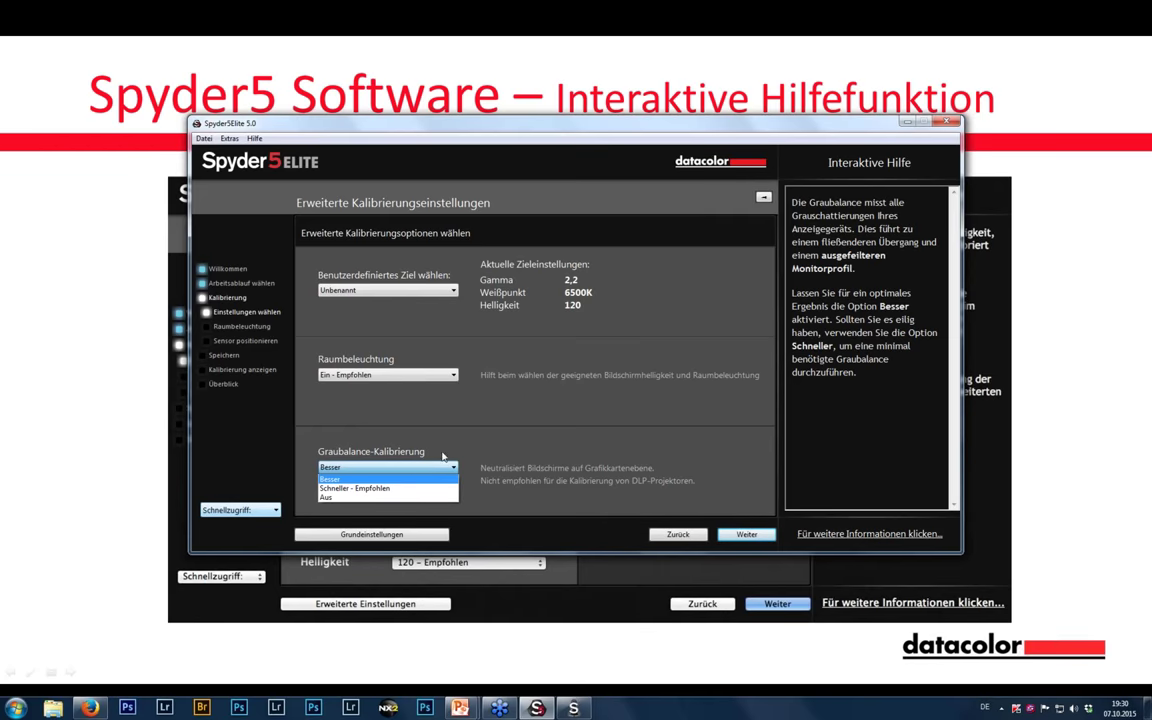
pyautogui.click(462, 455)
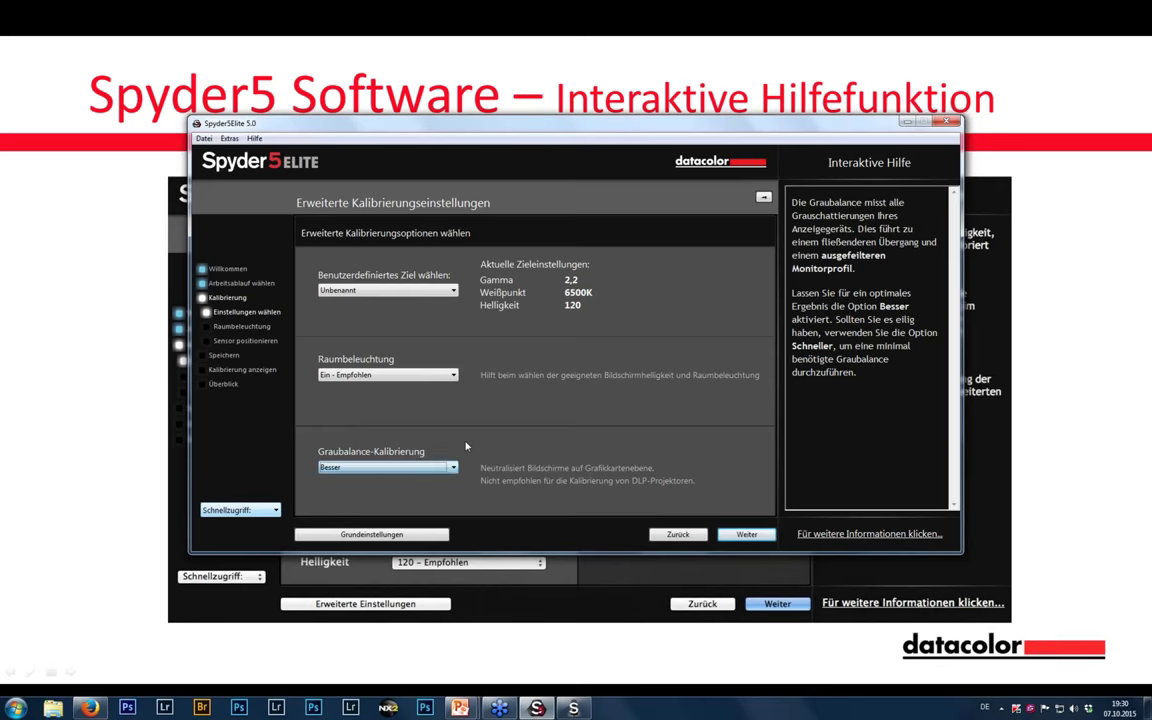
pyautogui.click(745, 535)
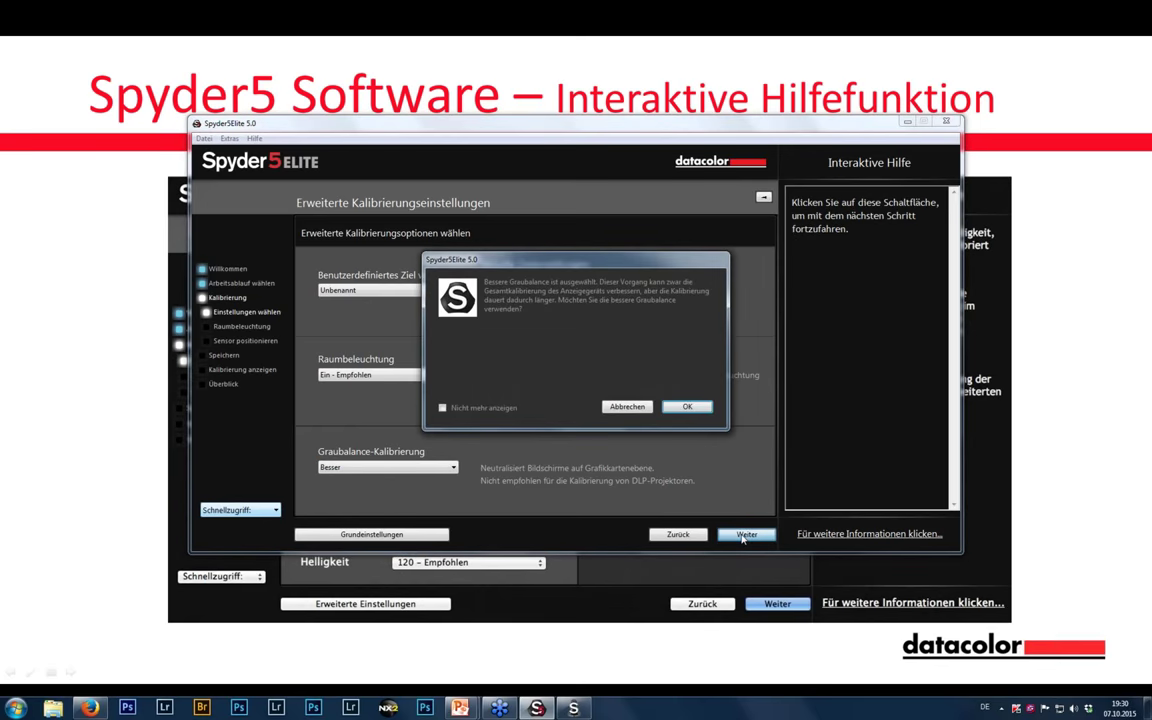
pyautogui.click(688, 408)
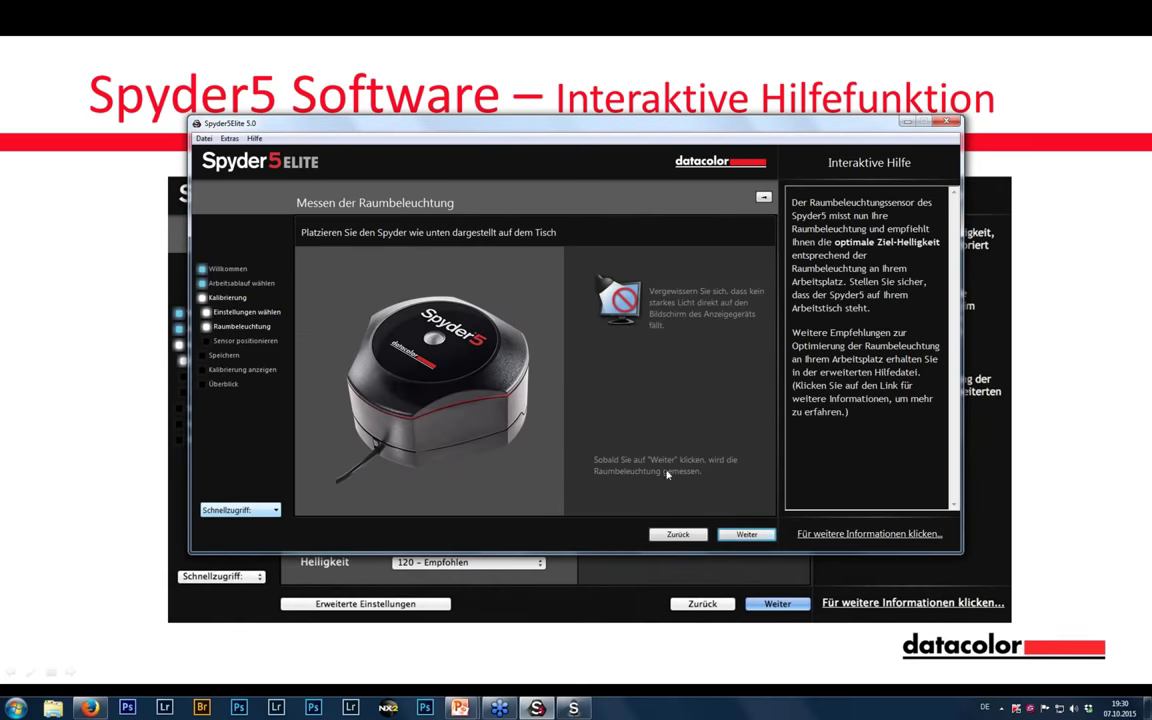
# Run the room light measurement and acknowledge the notice about staying at the computer.
pyautogui.moveTo(750, 535)
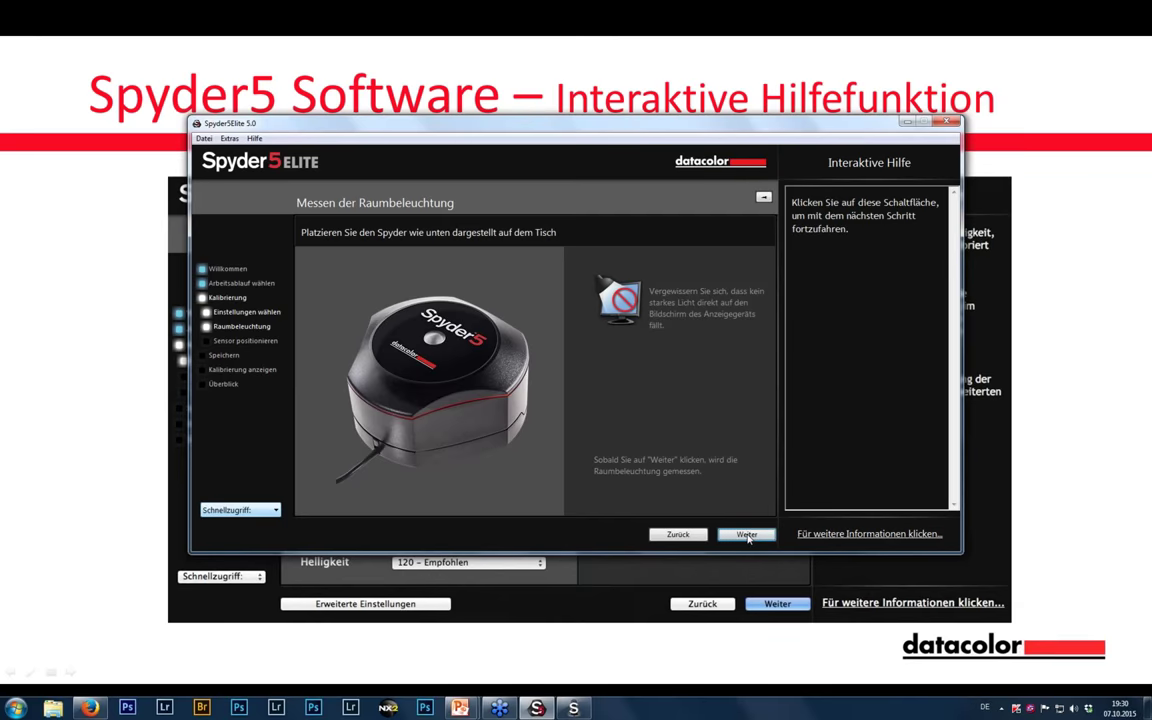
pyautogui.click(747, 535)
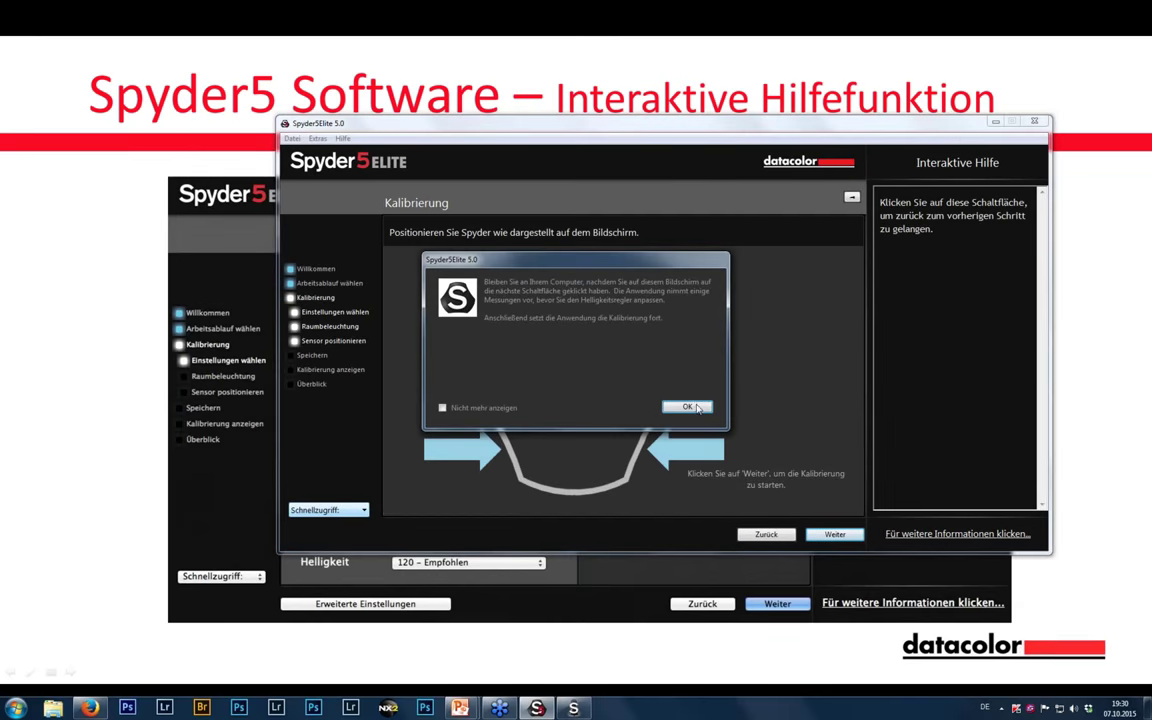
pyautogui.press('Return')
# Leave the Spyder5Elite sensor positioning page and advance the PowerPoint slide show to the SpyderPRINT slide.
pyautogui.click(764, 537)
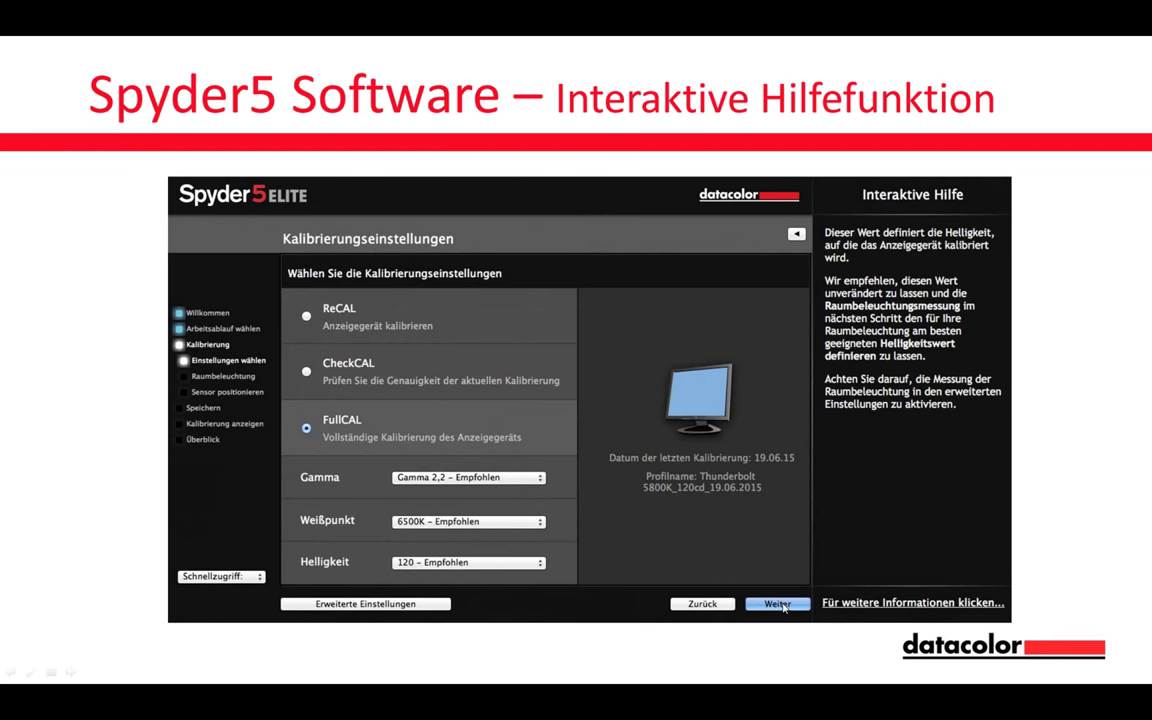
pyautogui.click(784, 607)
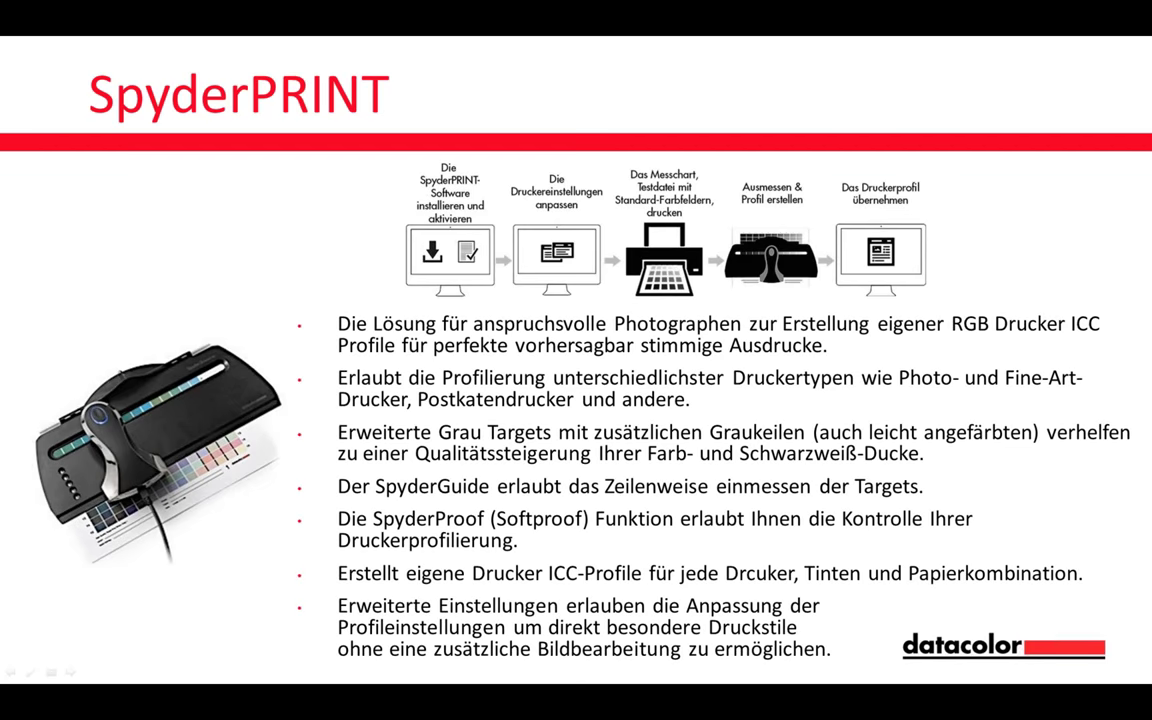
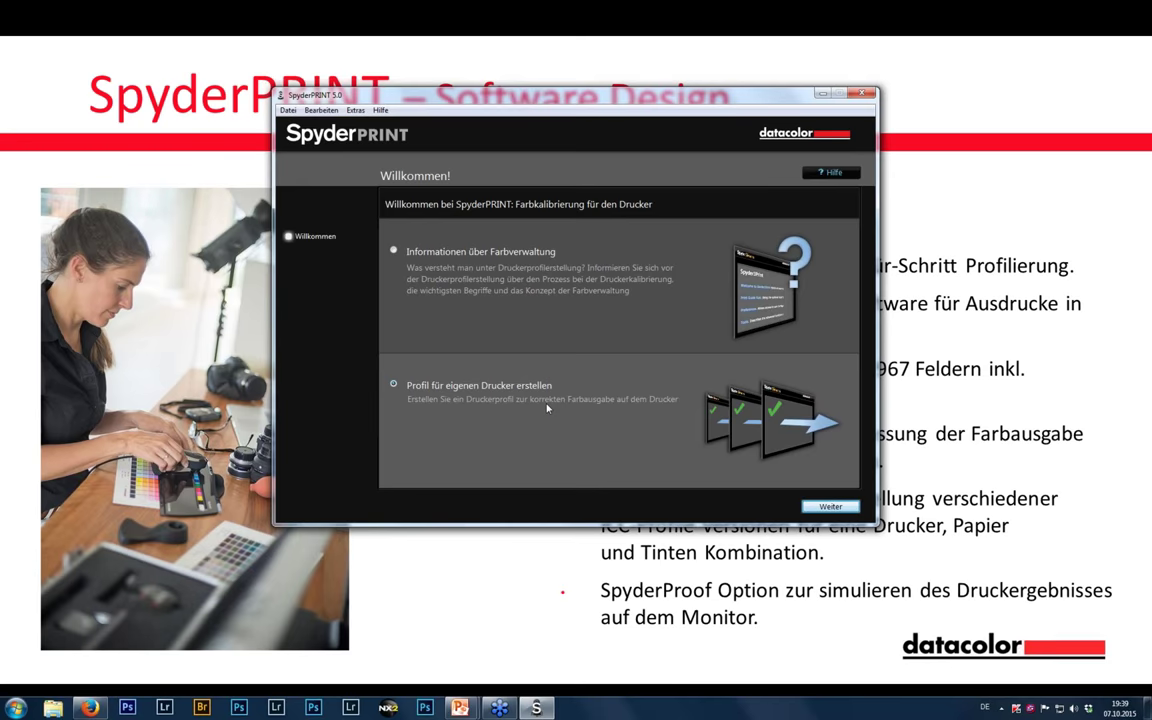
# Start creating a profile for the own printer in SpyderPRINT and open the print quality check.
pyautogui.click(830, 507)
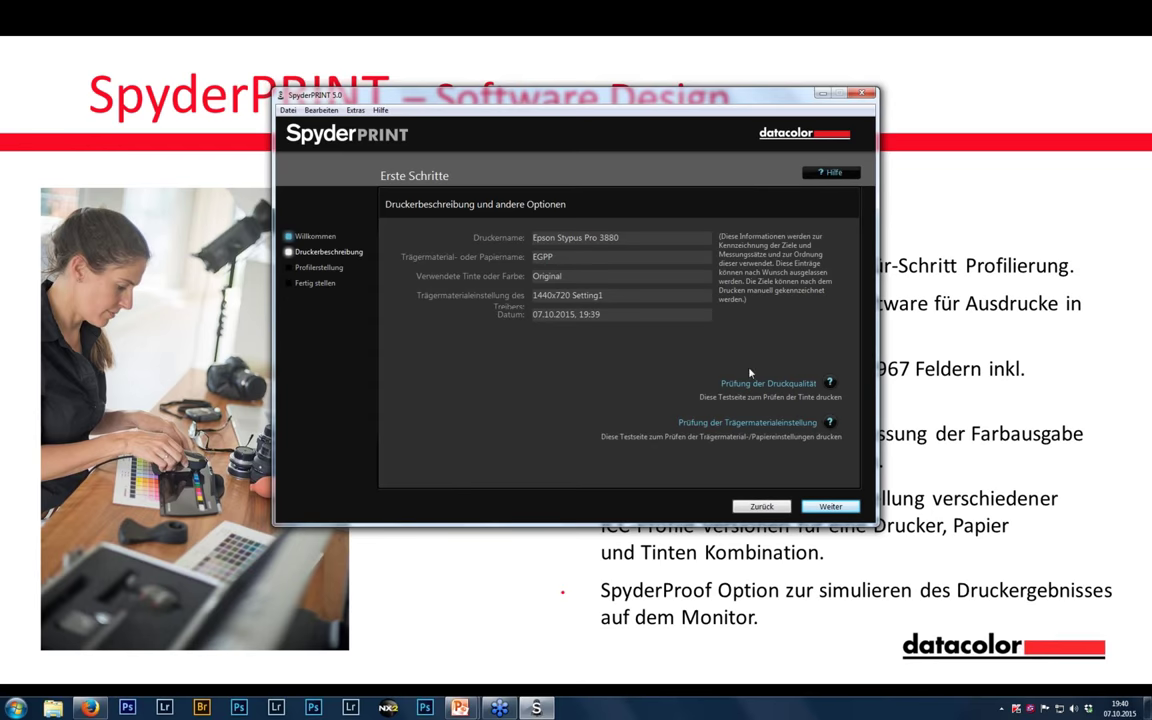
pyautogui.click(797, 386)
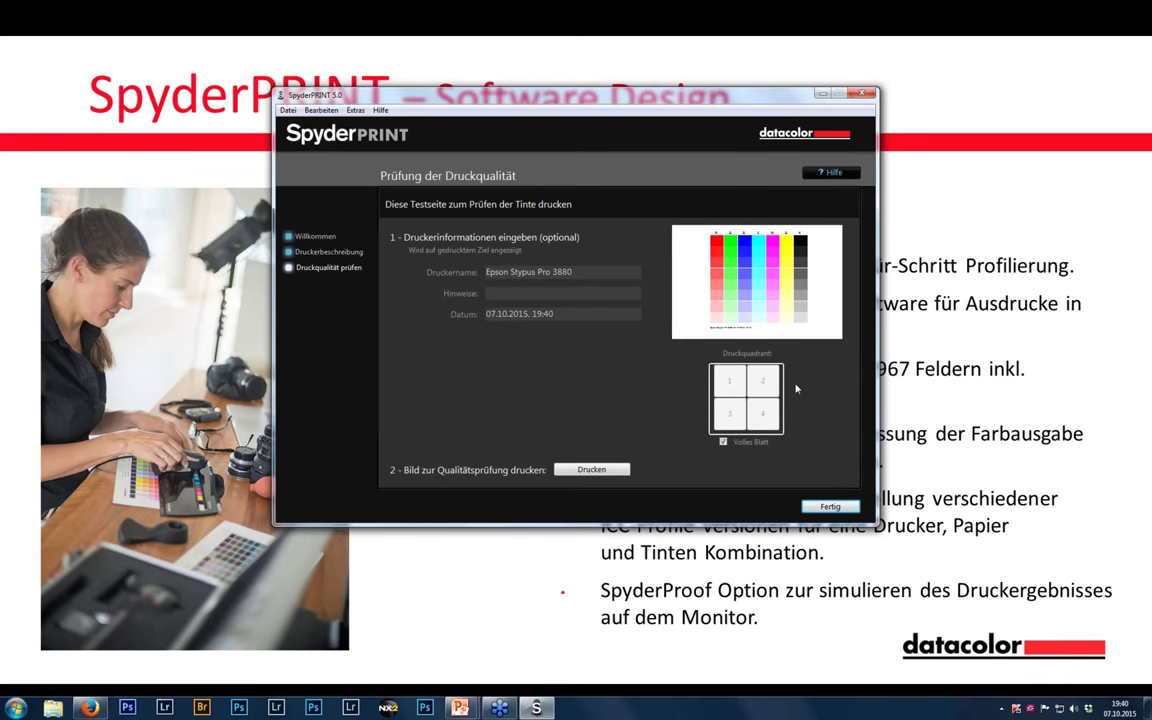
# Preview the ink test chart in the individual print quadrants, restore the full-sheet layout and finish the print quality check.
pyautogui.click(729, 378)
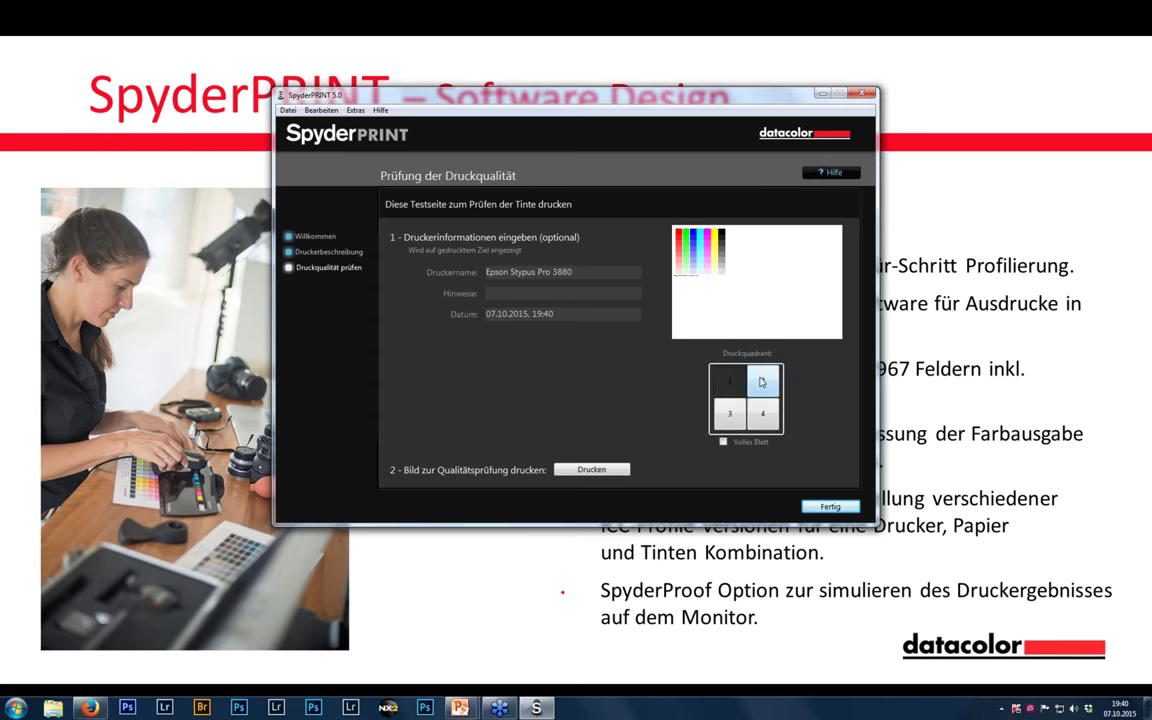
pyautogui.click(762, 381)
pyautogui.click(762, 413)
pyautogui.click(729, 413)
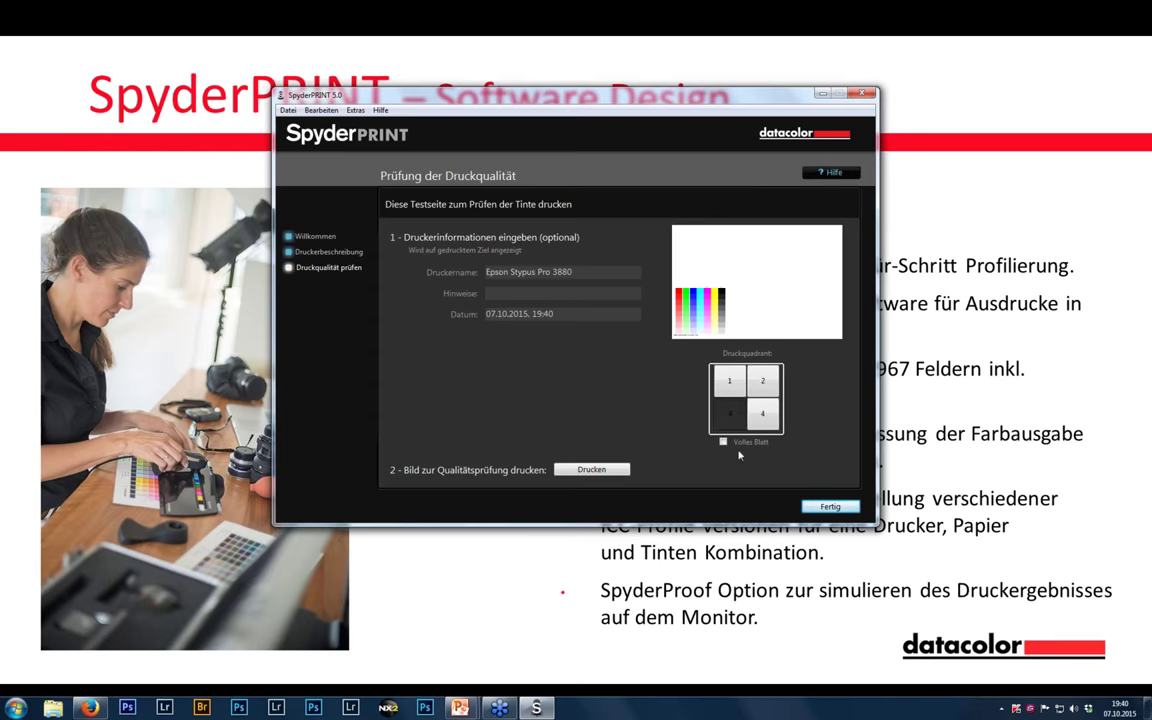
pyautogui.click(724, 442)
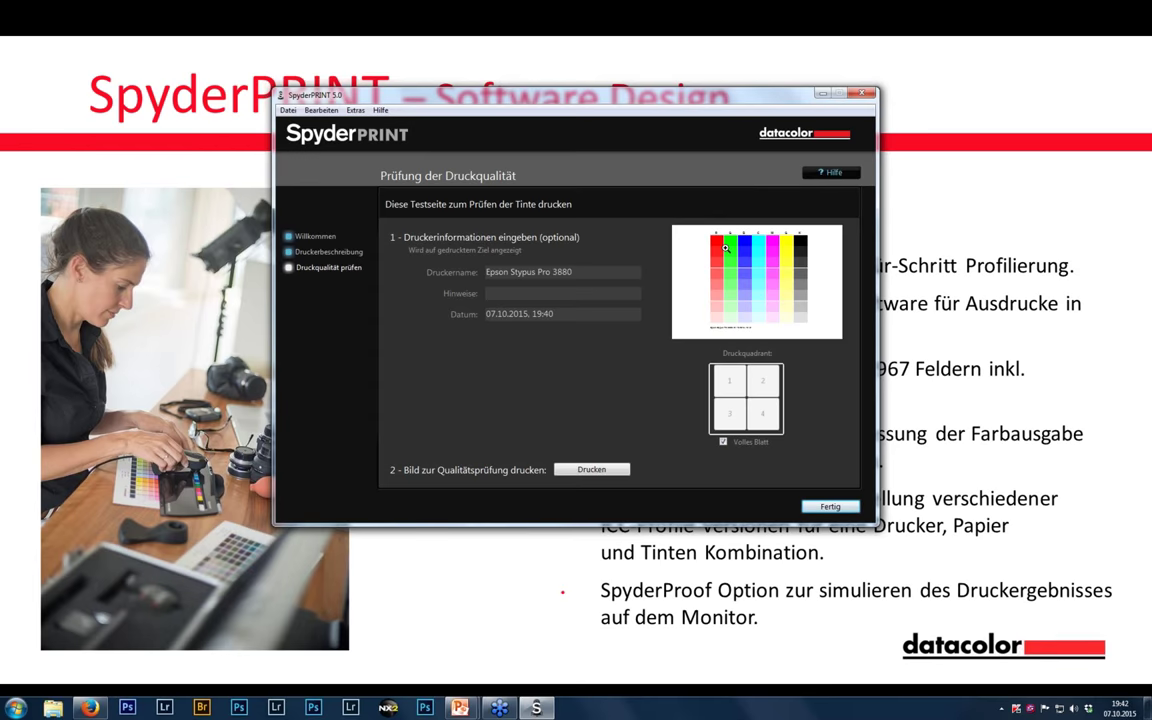
pyautogui.click(831, 507)
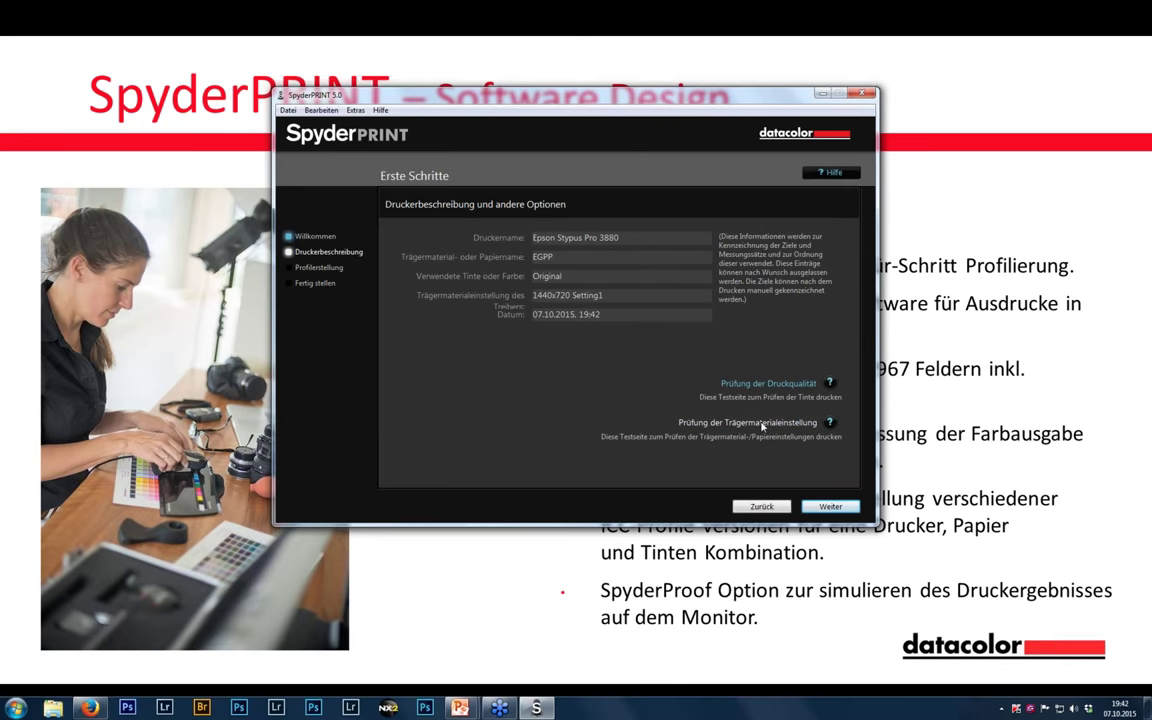
# Set the media settings test page to the full sheet, finish the check and continue to the profile creation page.
pyautogui.click(762, 424)
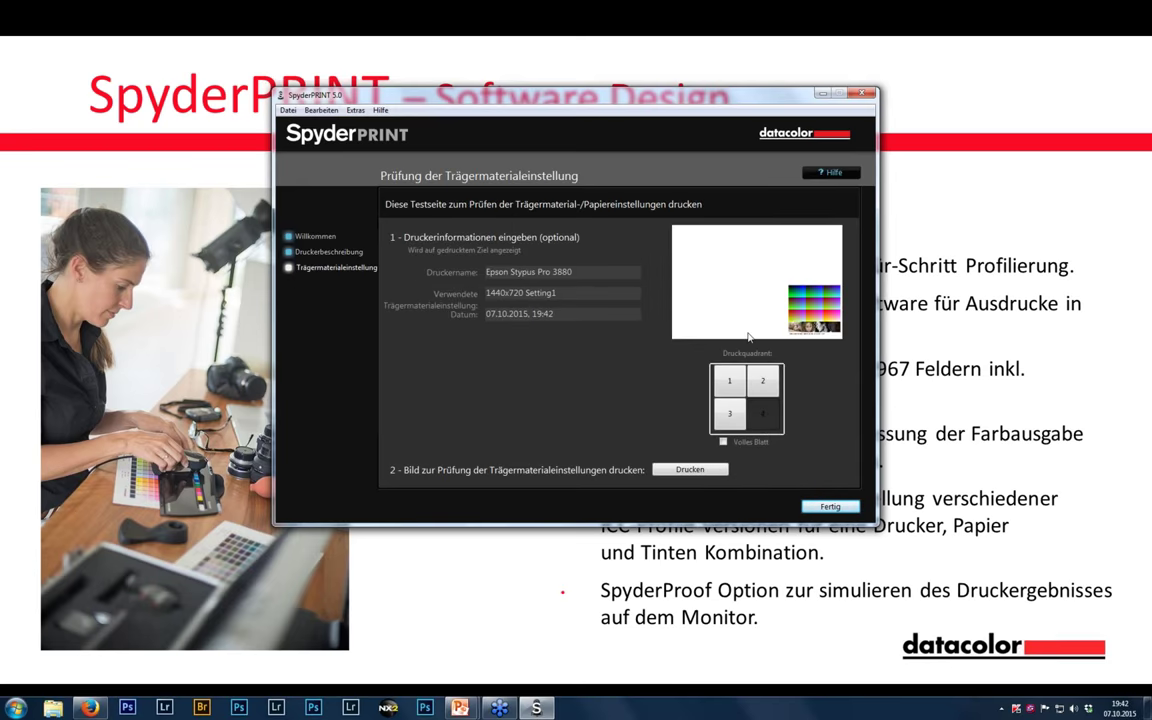
pyautogui.click(724, 442)
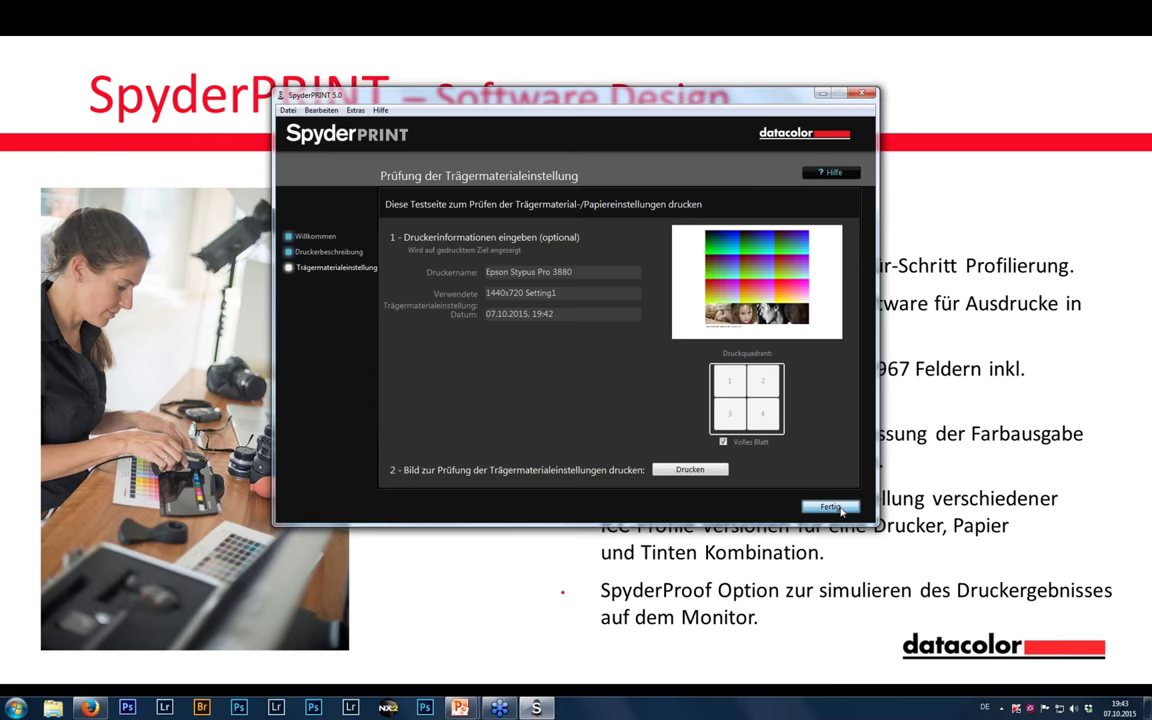
pyautogui.click(831, 507)
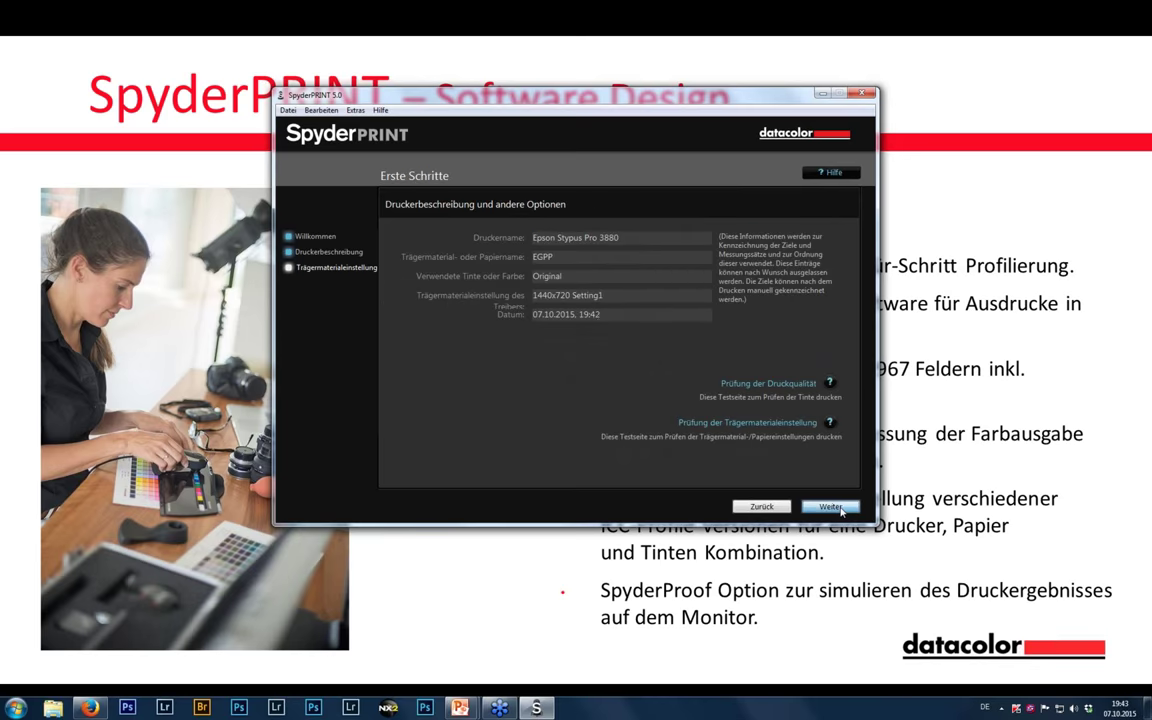
pyautogui.click(831, 507)
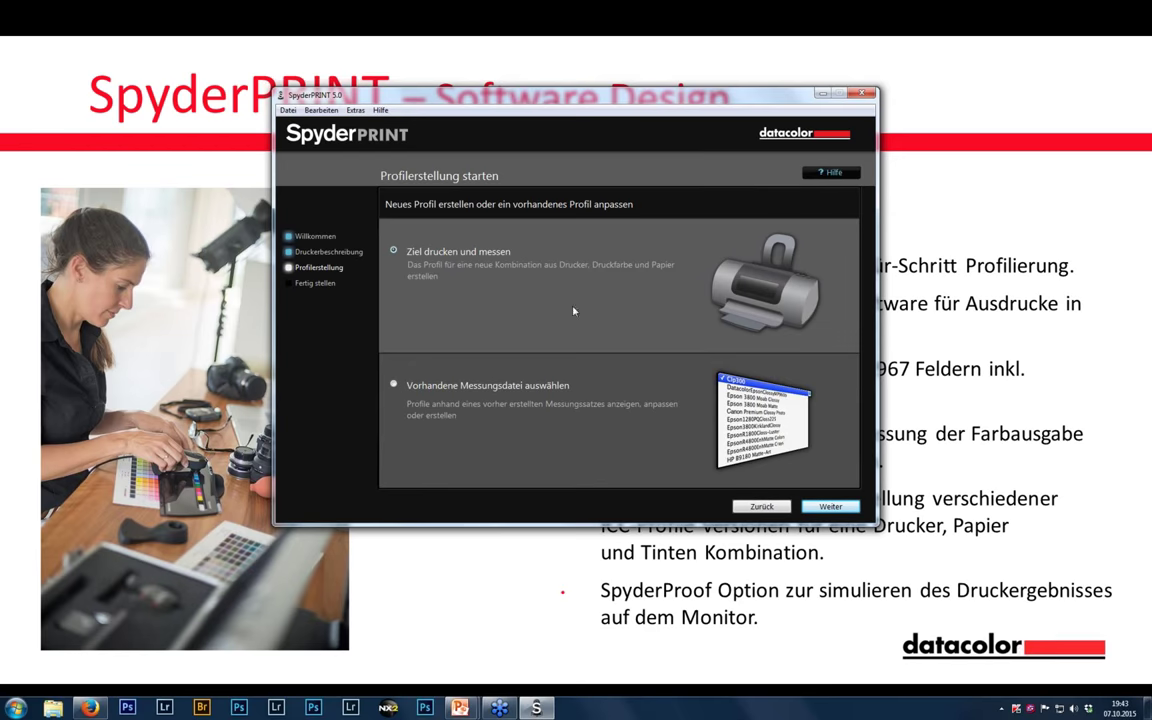
# Choose the existing measurement file EpsonR1800Gloss-Luster and view its measured target chart at full size.
pyautogui.click(479, 392)
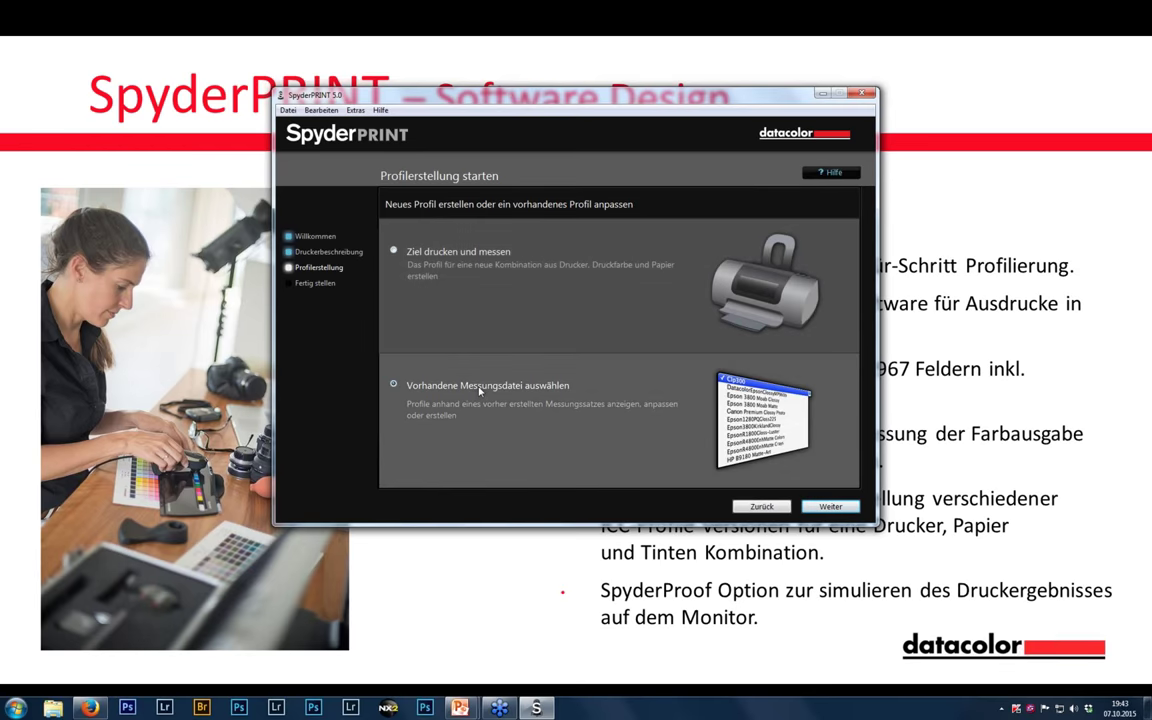
pyautogui.click(829, 507)
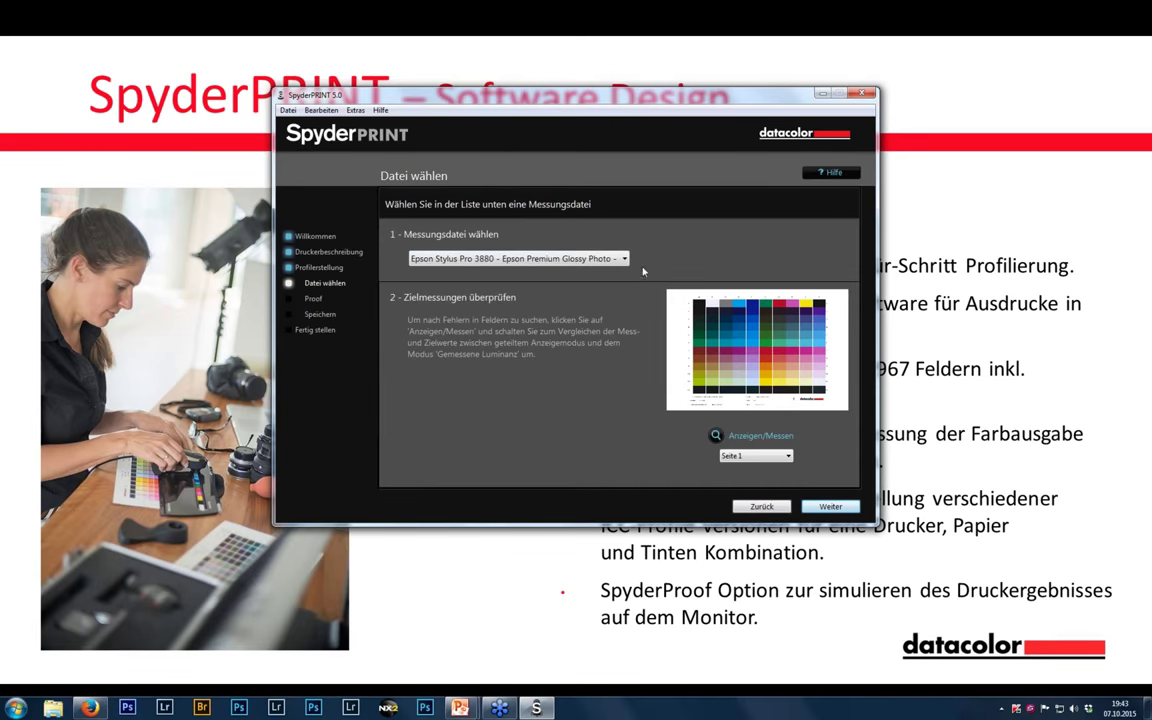
pyautogui.click(606, 262)
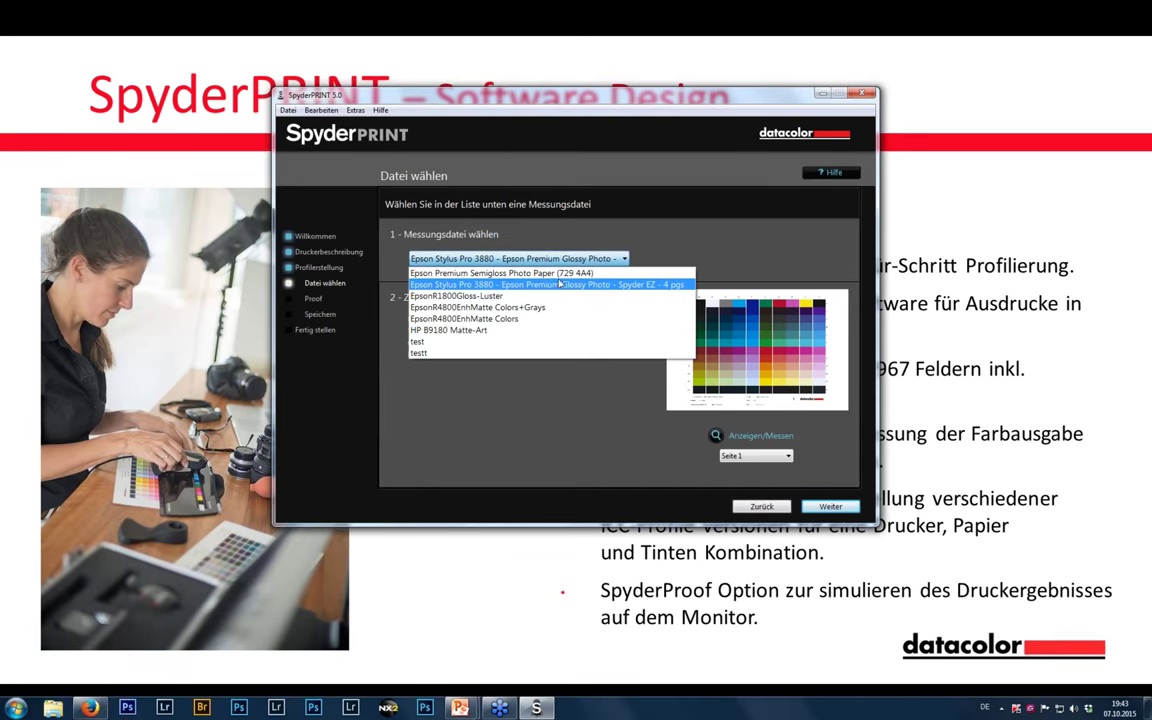
pyautogui.click(497, 297)
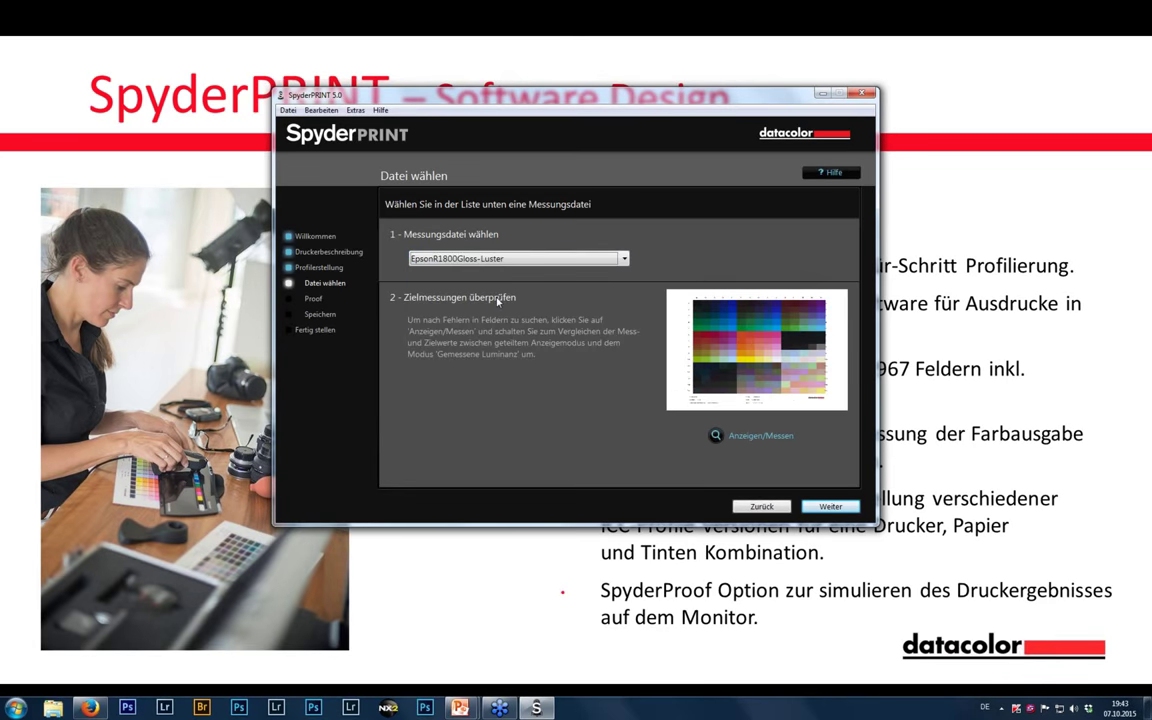
pyautogui.click(743, 377)
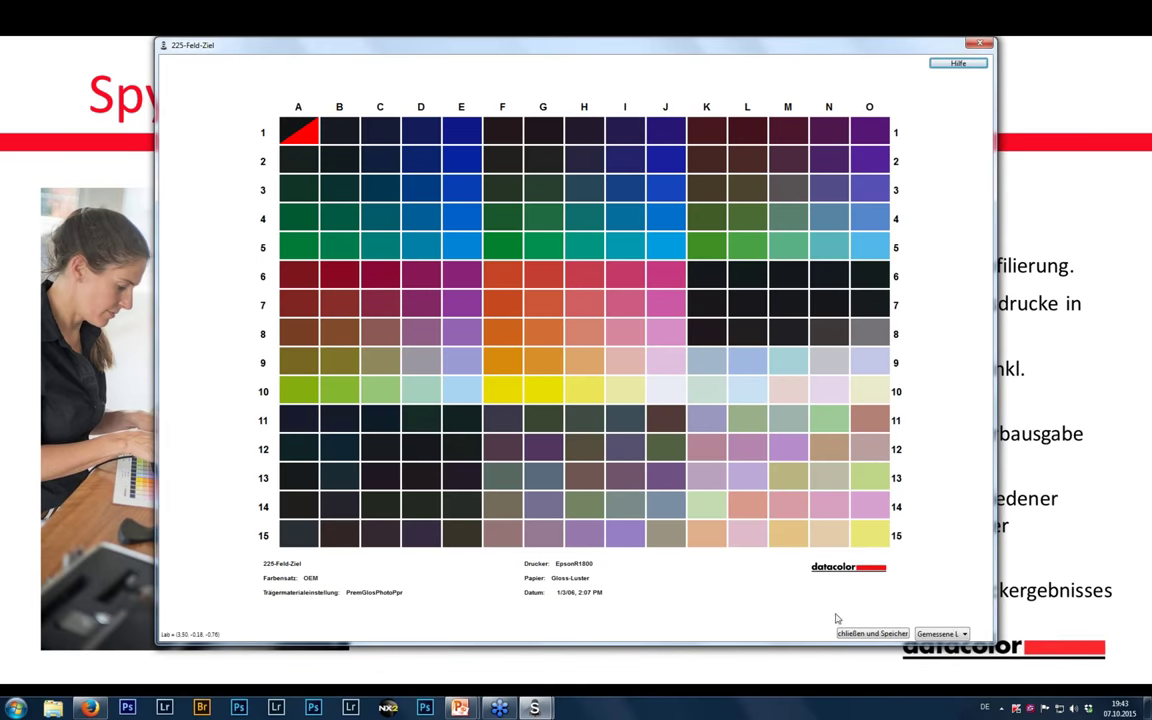
pyautogui.click(979, 43)
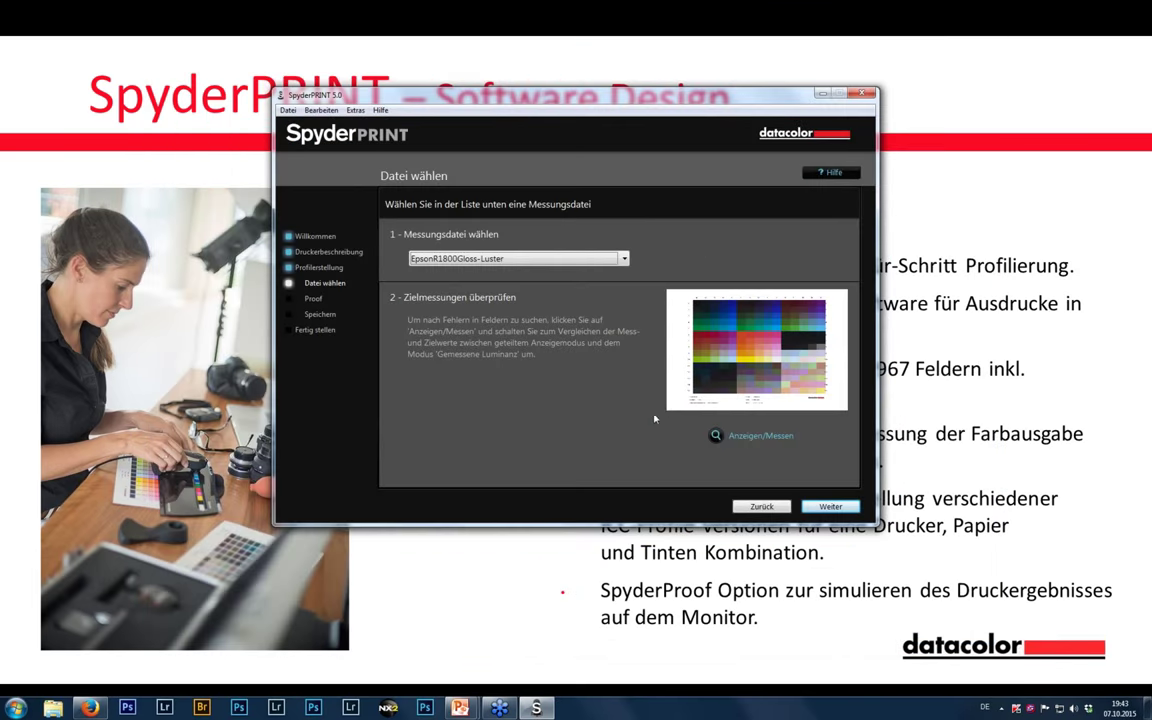
# Go back to the printer description and proceed with printing and measuring a new target as far as the target selection page.
pyautogui.click(774, 511)
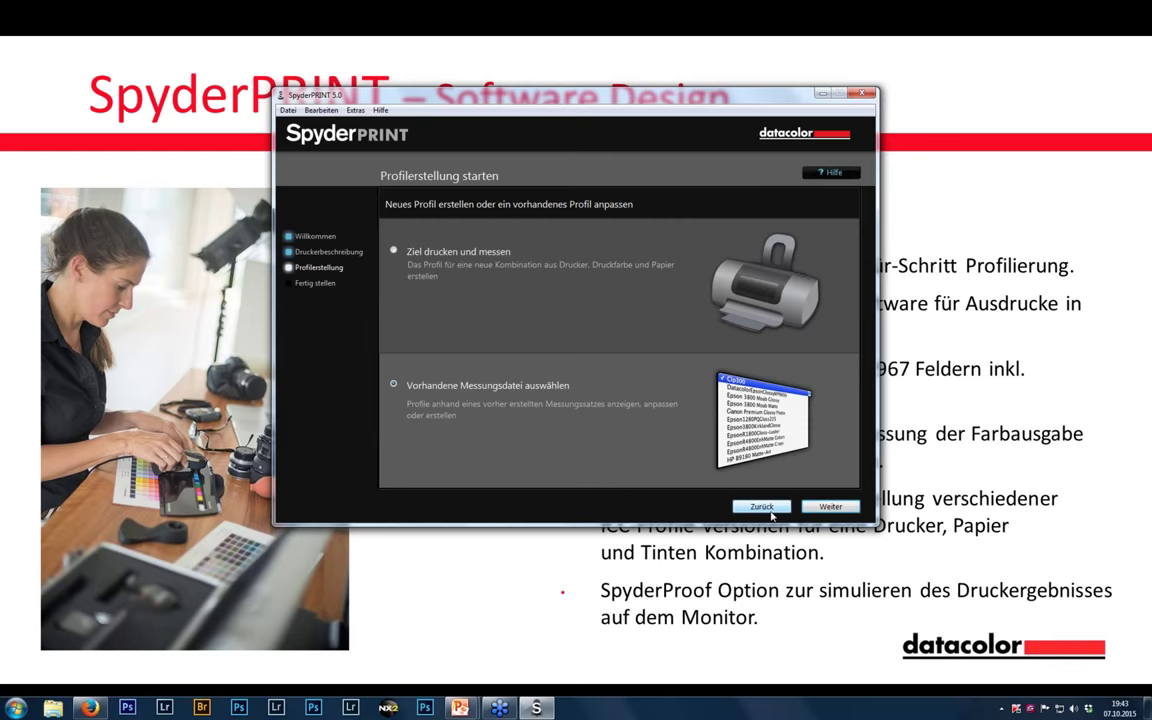
pyautogui.click(772, 513)
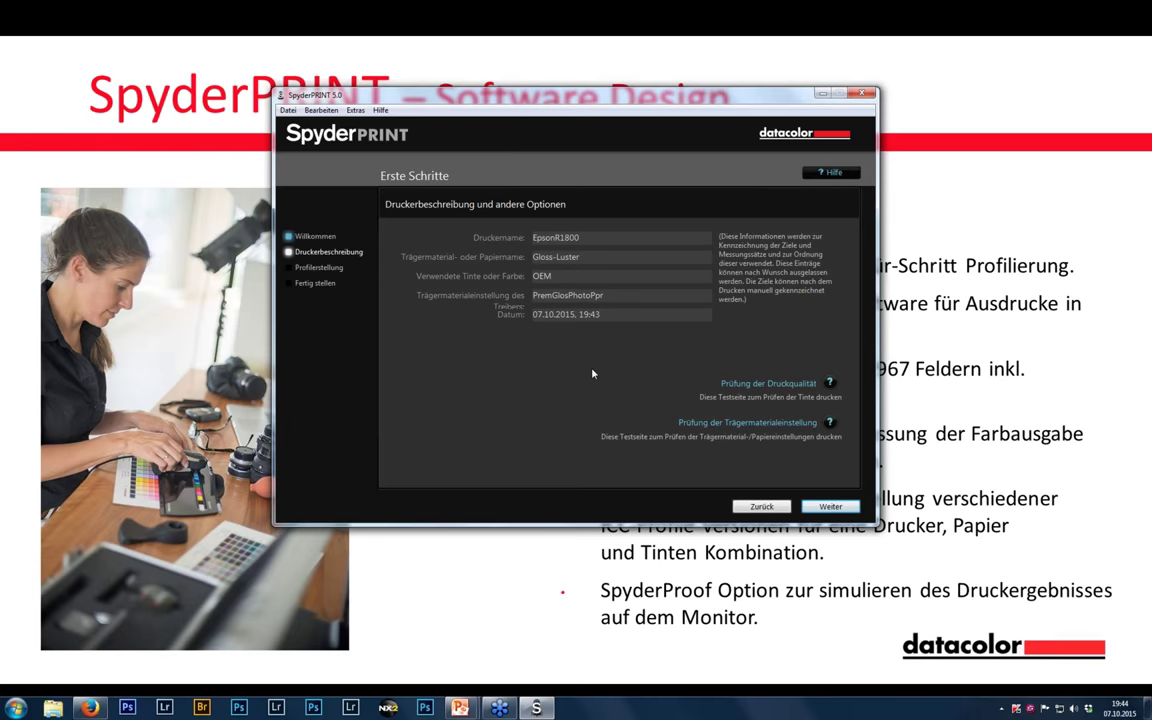
pyautogui.click(813, 507)
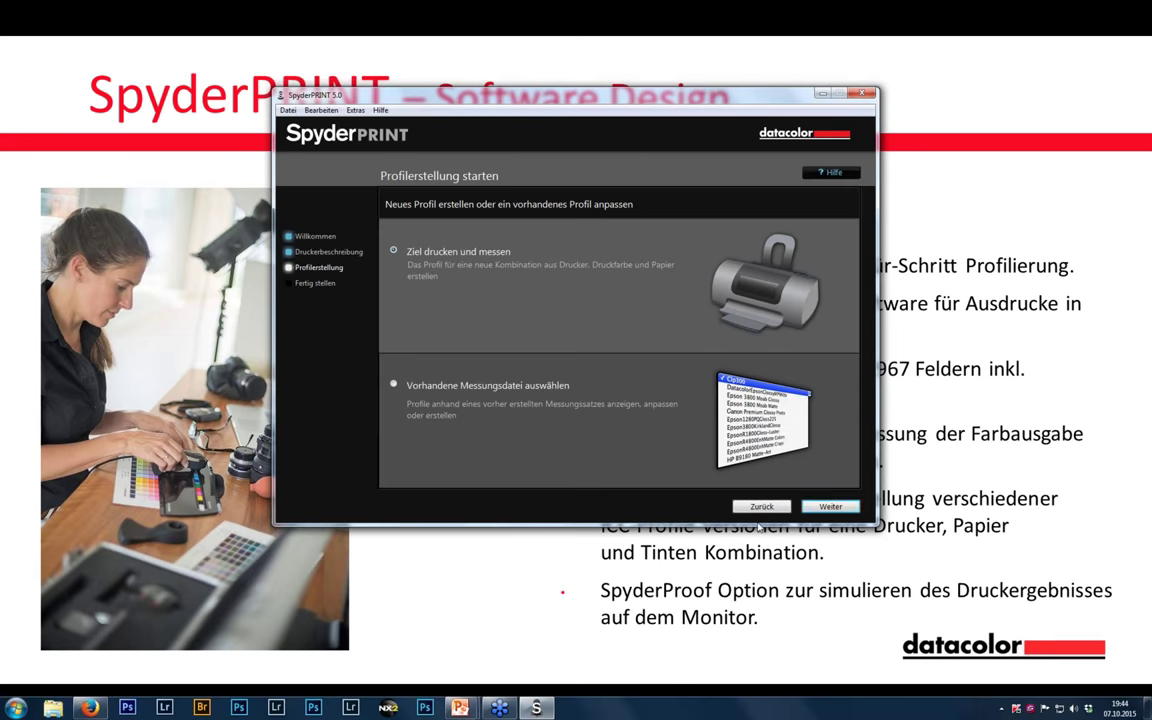
pyautogui.click(829, 508)
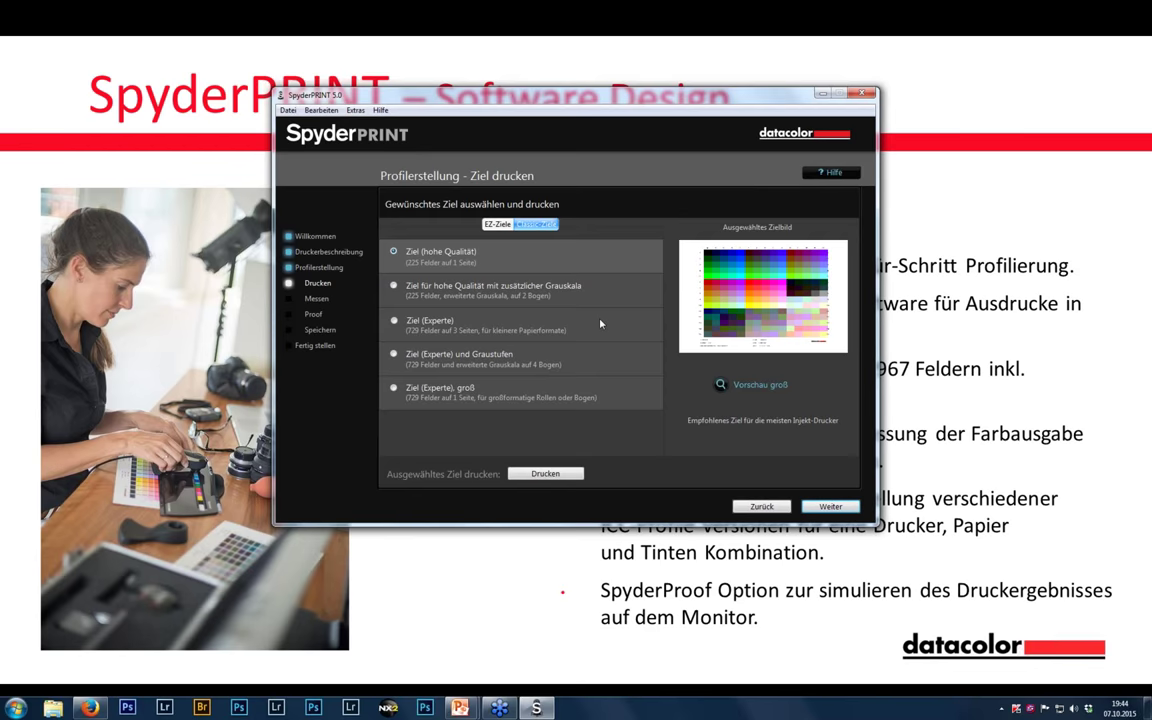
# Inspect patch B3 in the large preview of the classic high-quality 225-patch target, and close the preview.
pyautogui.click(746, 389)
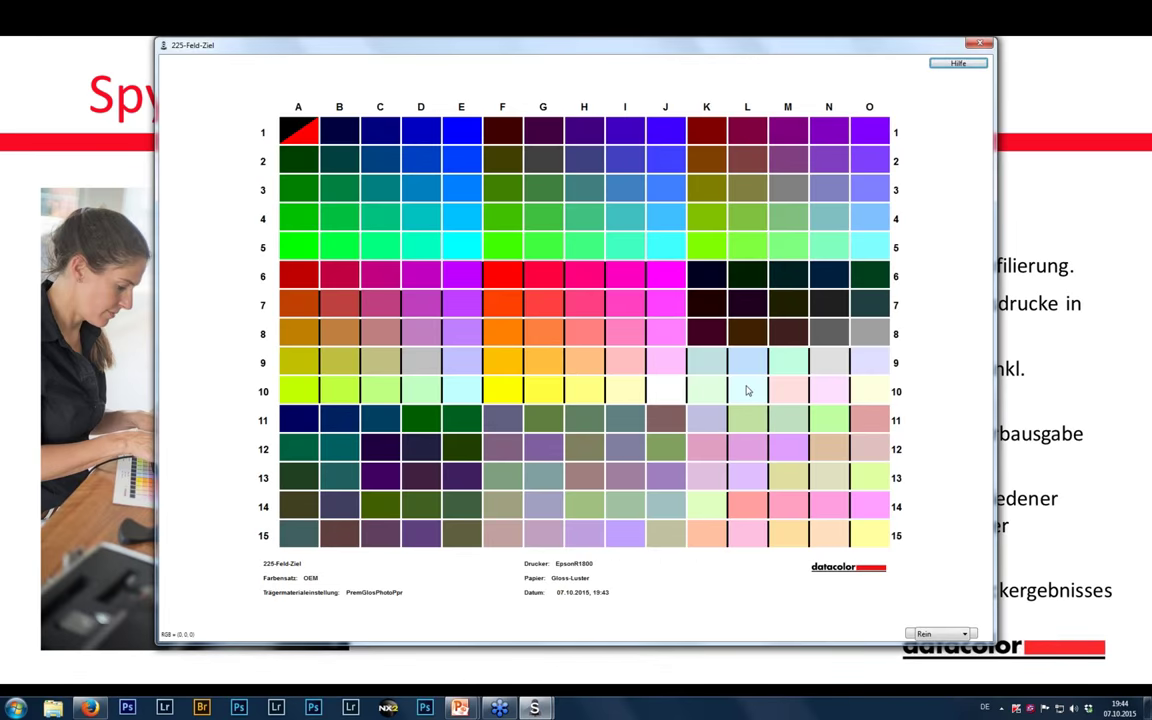
pyautogui.click(337, 188)
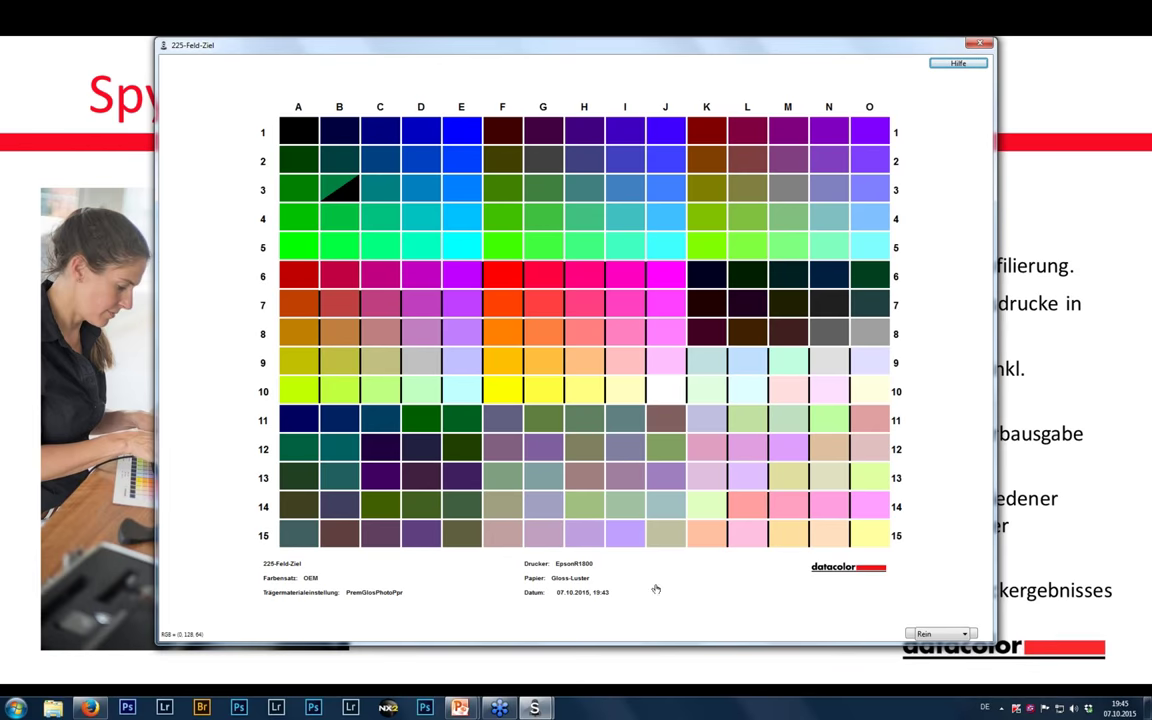
pyautogui.moveTo(917, 639)
pyautogui.click(979, 42)
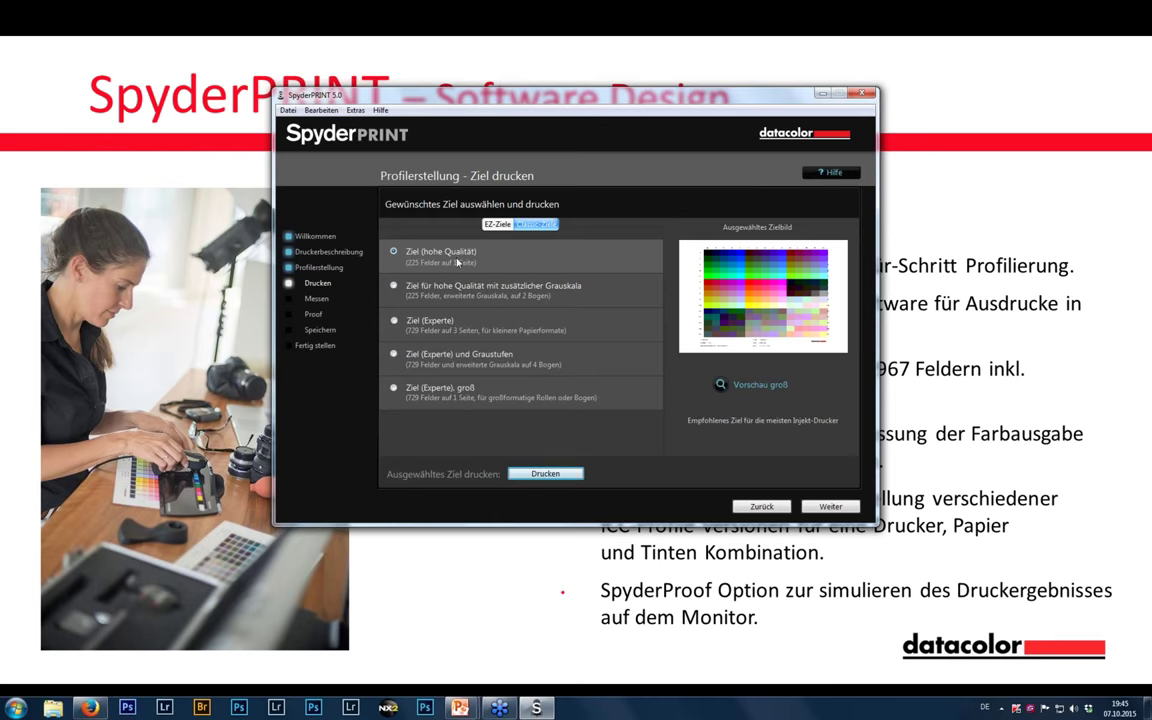
# Select the classic high-quality target with additional grayscale, switch to the EZ targets and choose the EZ high-quality target with additional grayscale.
pyautogui.click(517, 298)
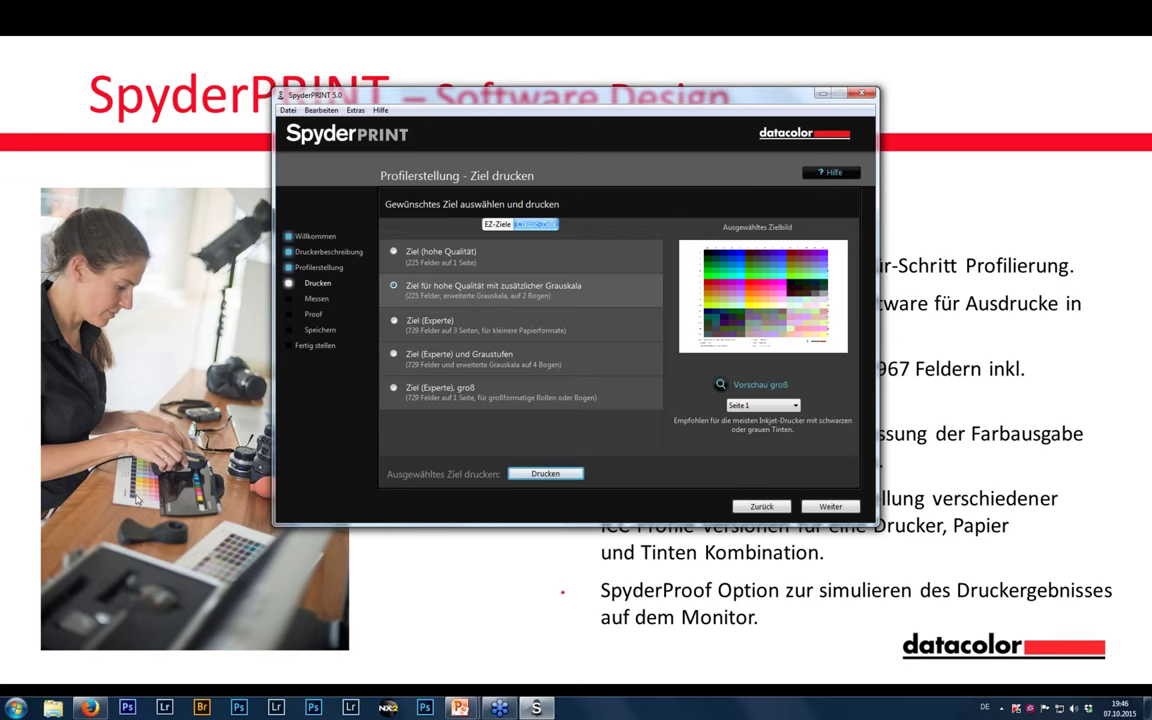
pyautogui.click(499, 224)
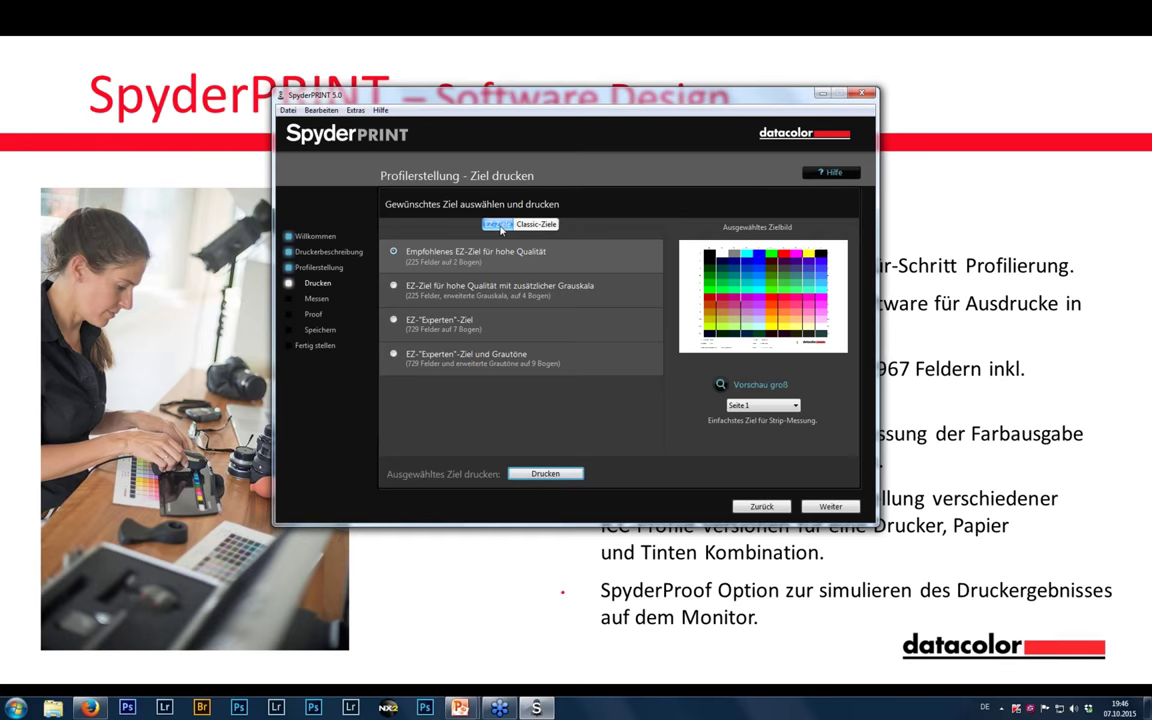
pyautogui.click(445, 289)
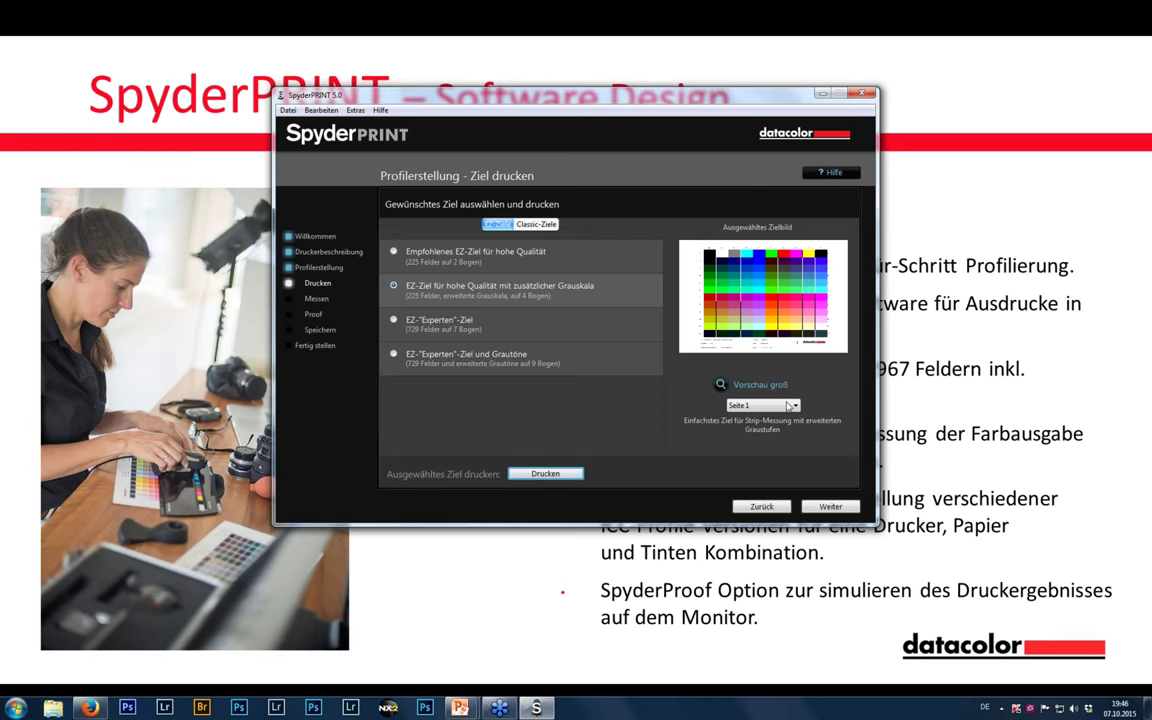
# Examine pages 1, 3 and 4 of the EZ grayscale target in the large preview, including patch J10 on page 4.
pyautogui.click(752, 405)
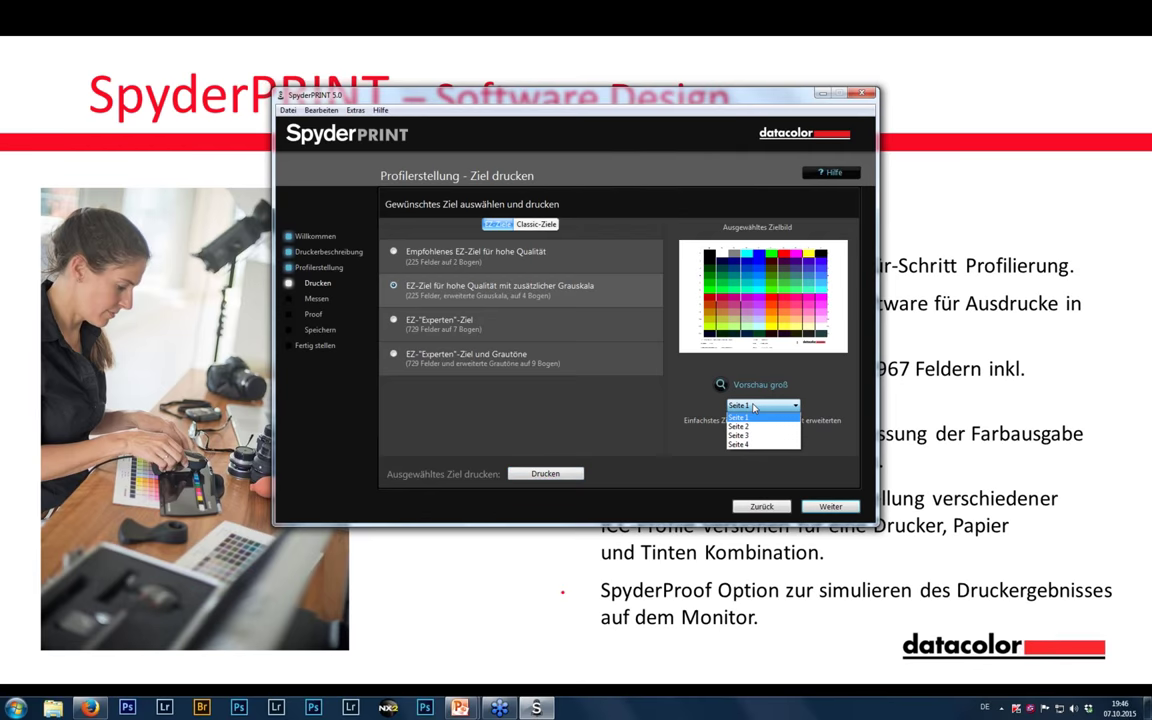
pyautogui.click(764, 330)
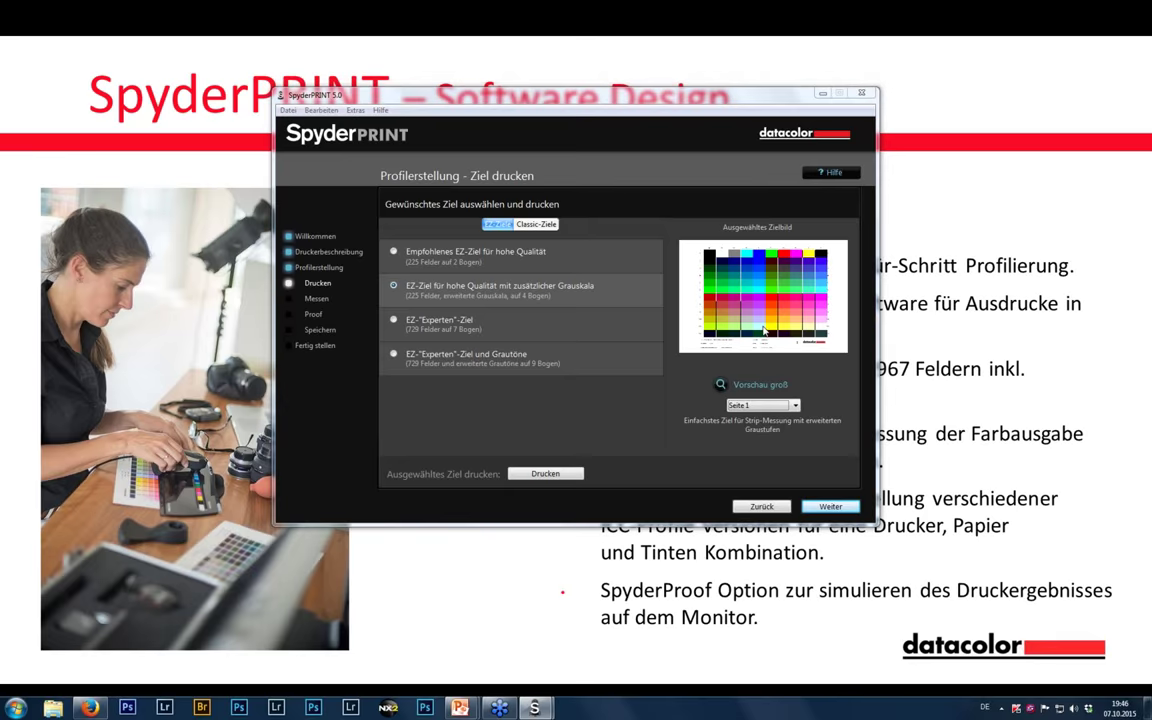
pyautogui.click(764, 330)
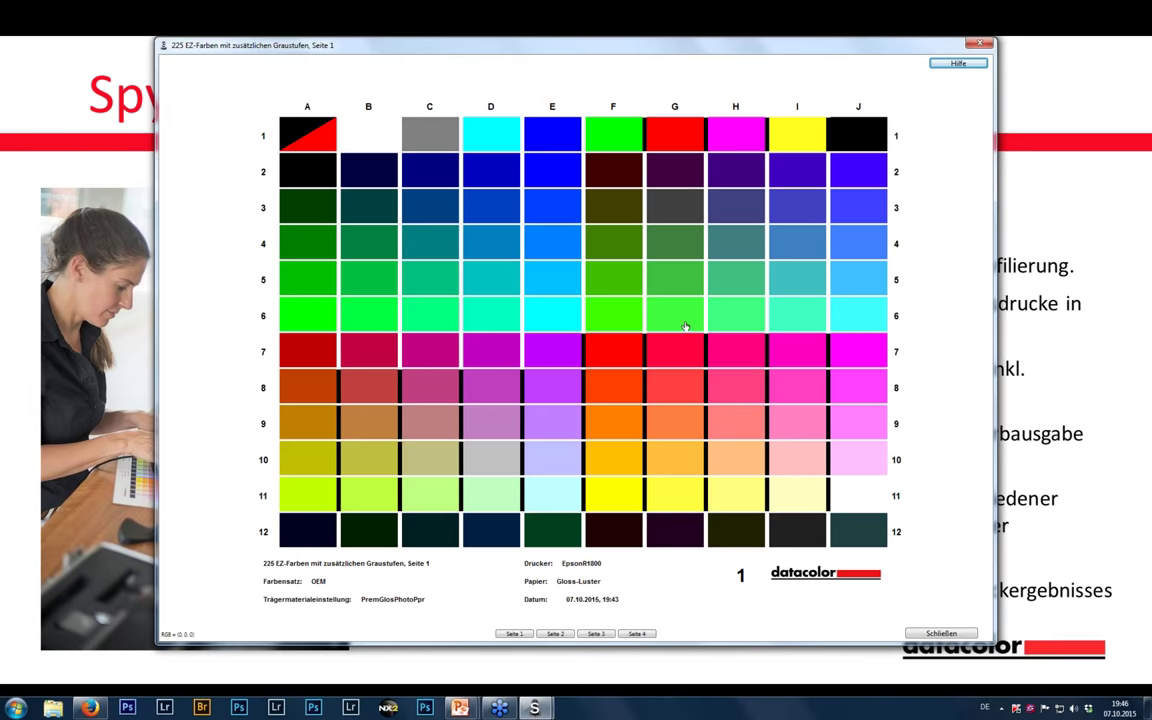
pyautogui.click(595, 634)
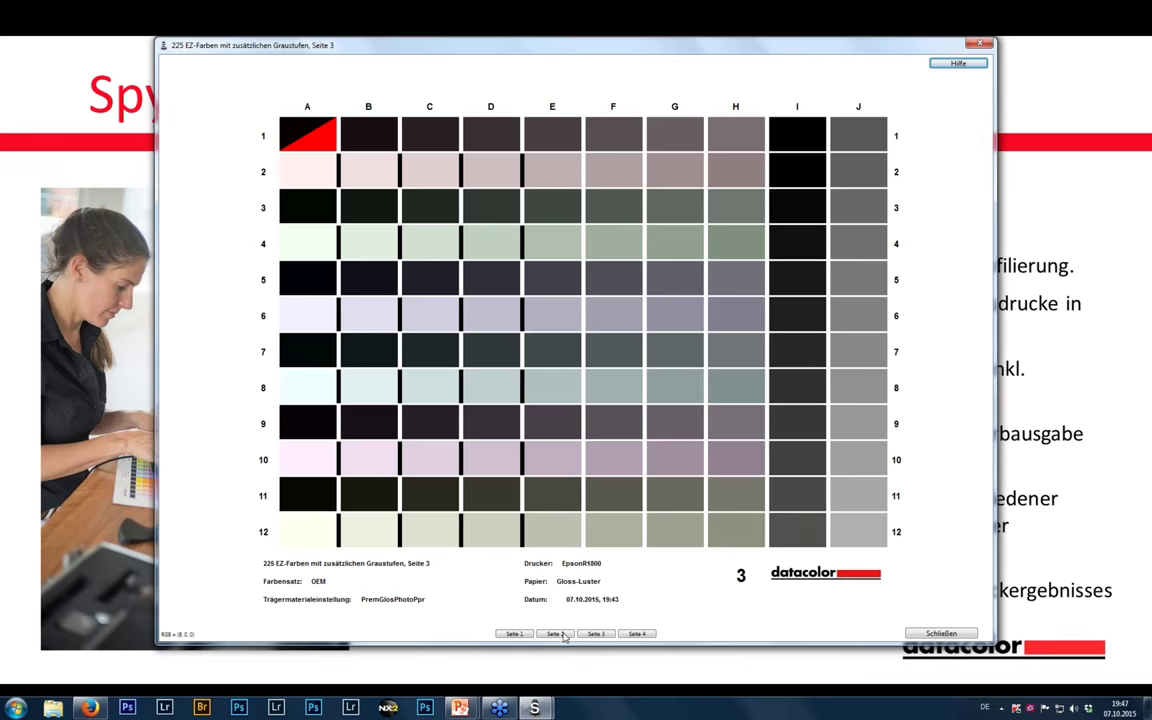
pyautogui.click(637, 634)
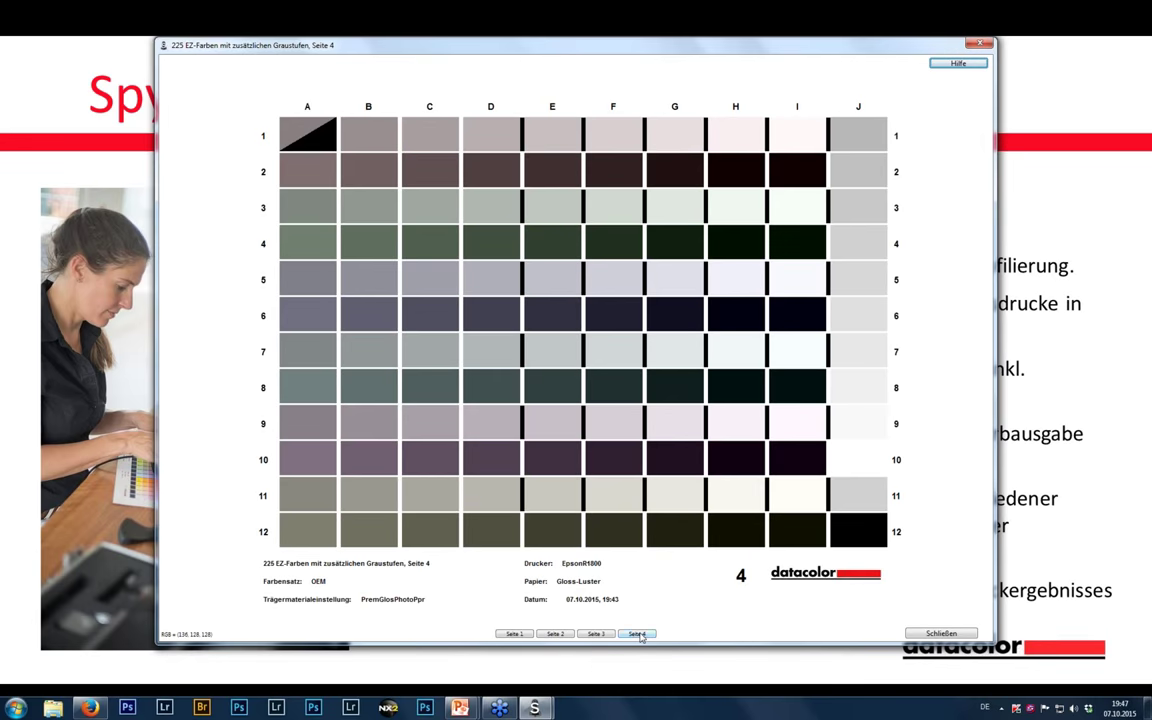
pyautogui.click(874, 461)
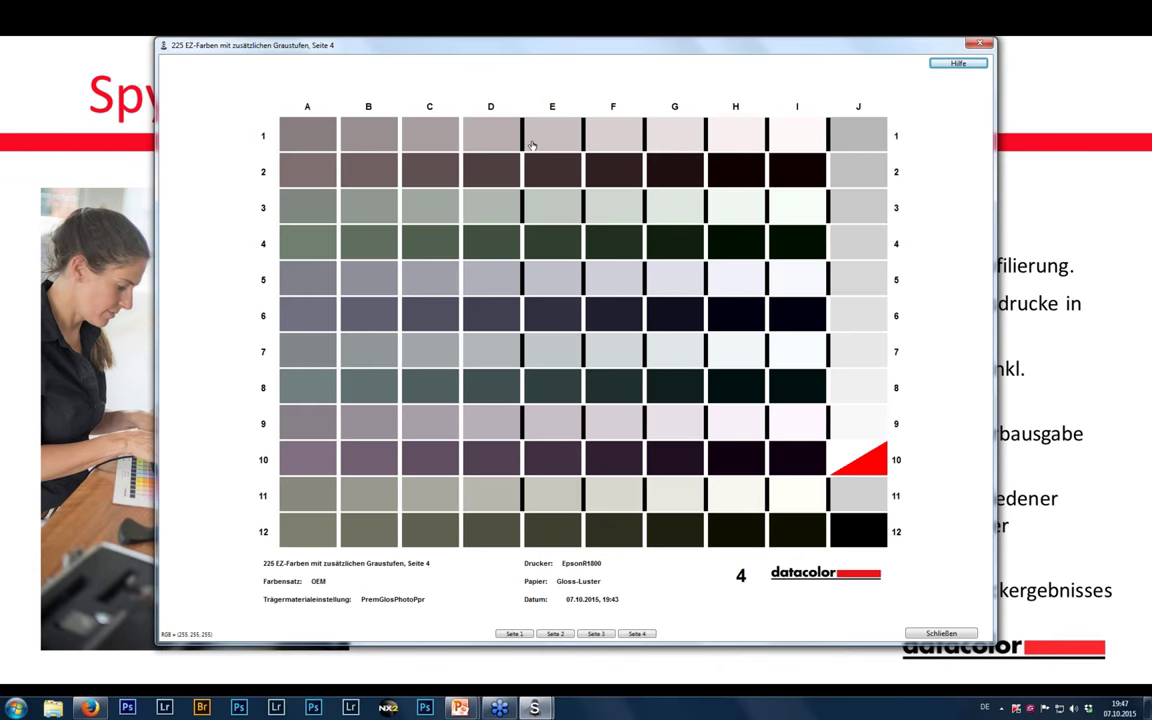
pyautogui.click(978, 45)
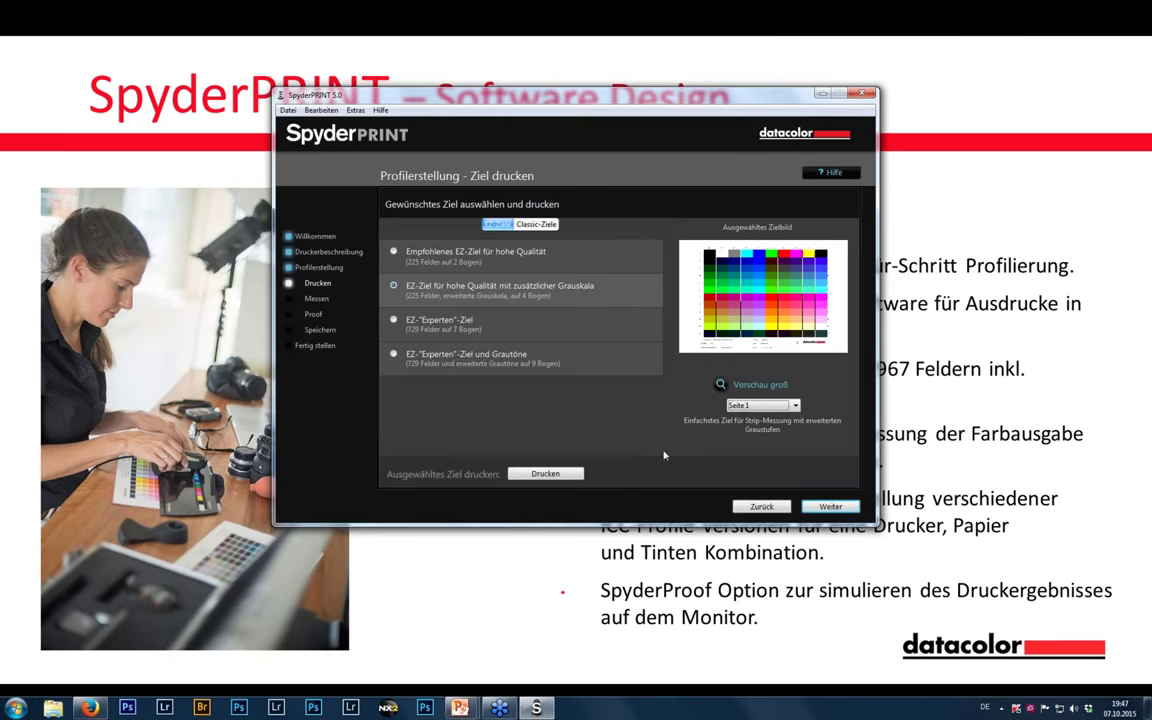
# Start printing only the current target page with the existing page setup and choose the Epson Stylus Pro 3880 as printer.
pyautogui.click(545, 474)
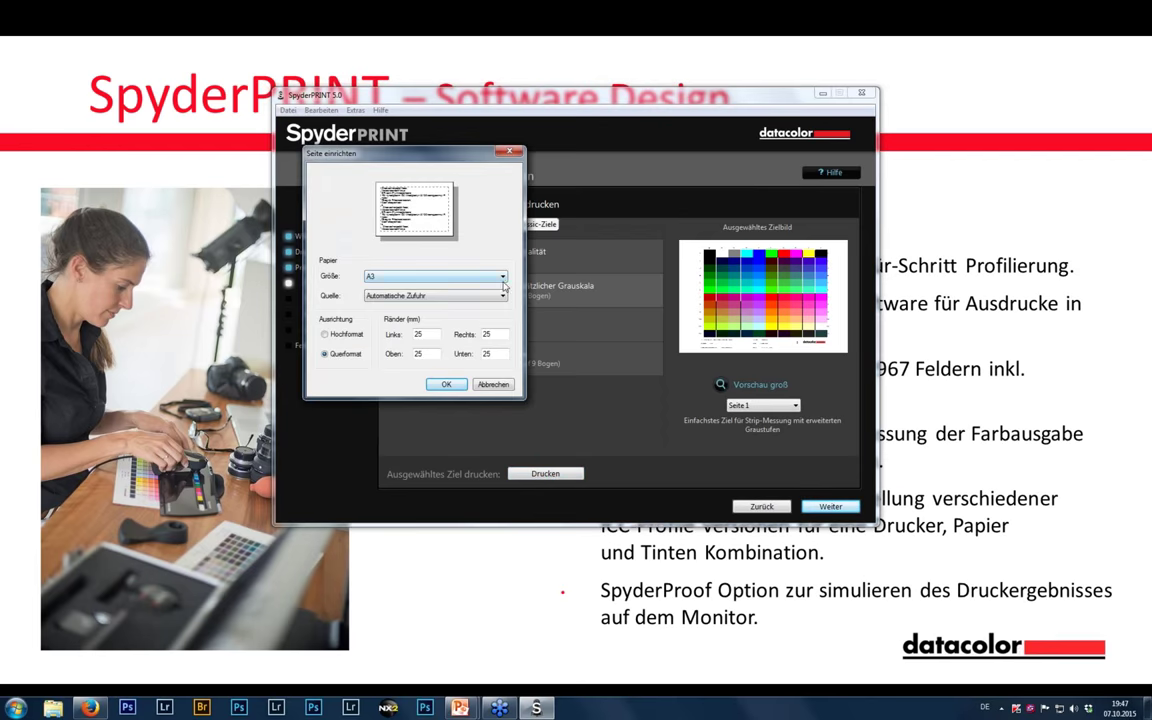
pyautogui.click(446, 385)
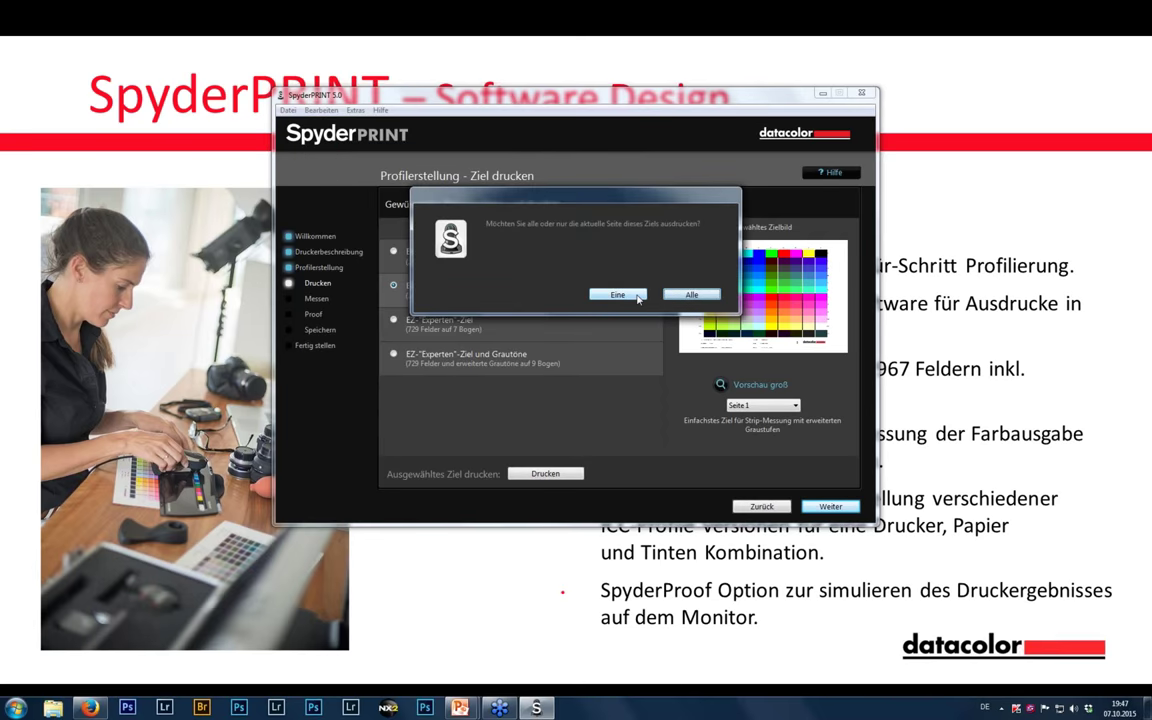
pyautogui.click(617, 296)
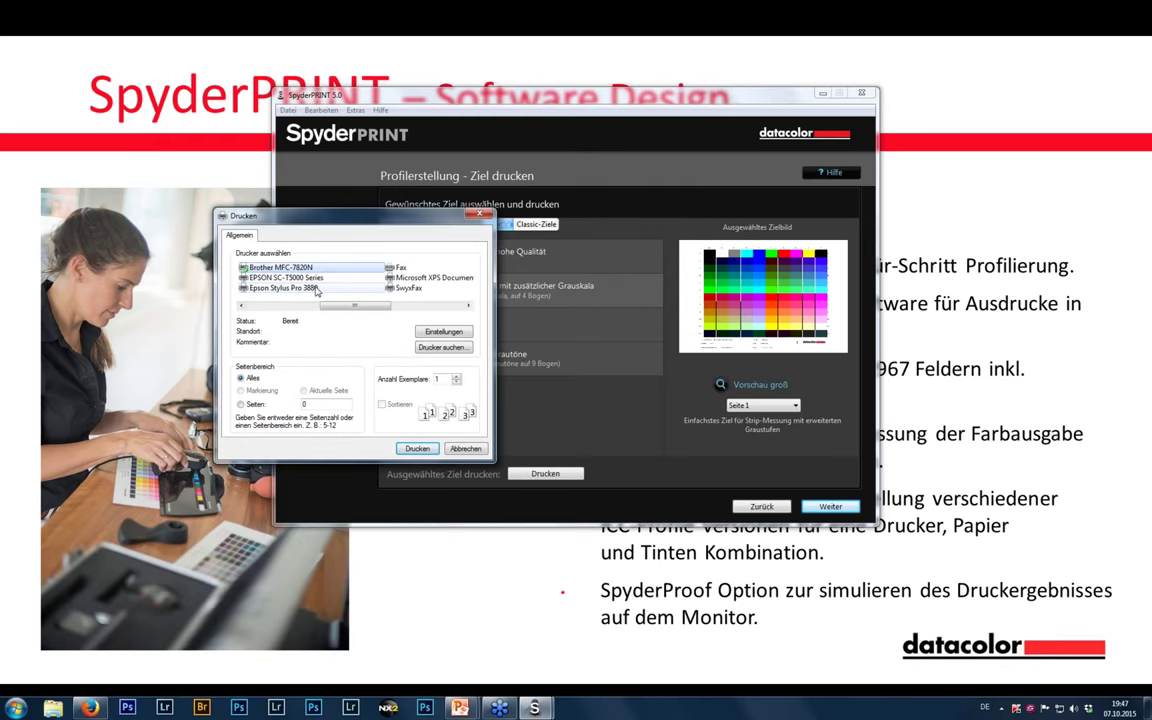
pyautogui.click(314, 288)
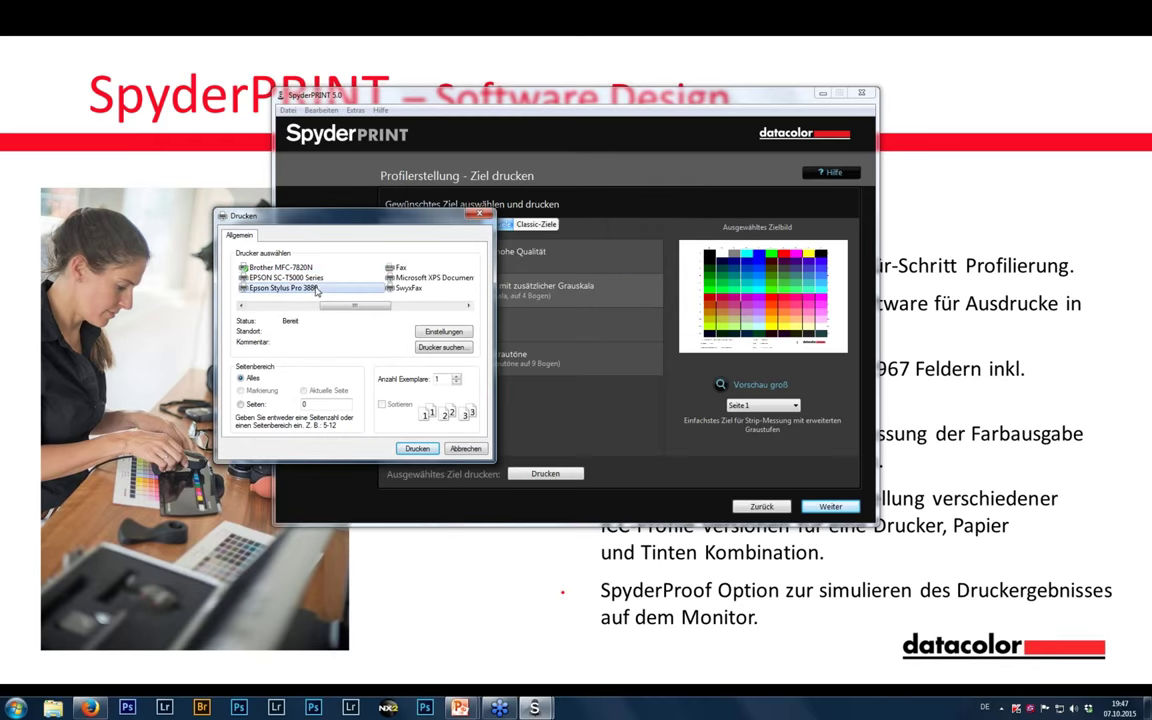
# Set the medium in the Epson printer preferences to Premium Glossy Photo Paper.
pyautogui.click(440, 334)
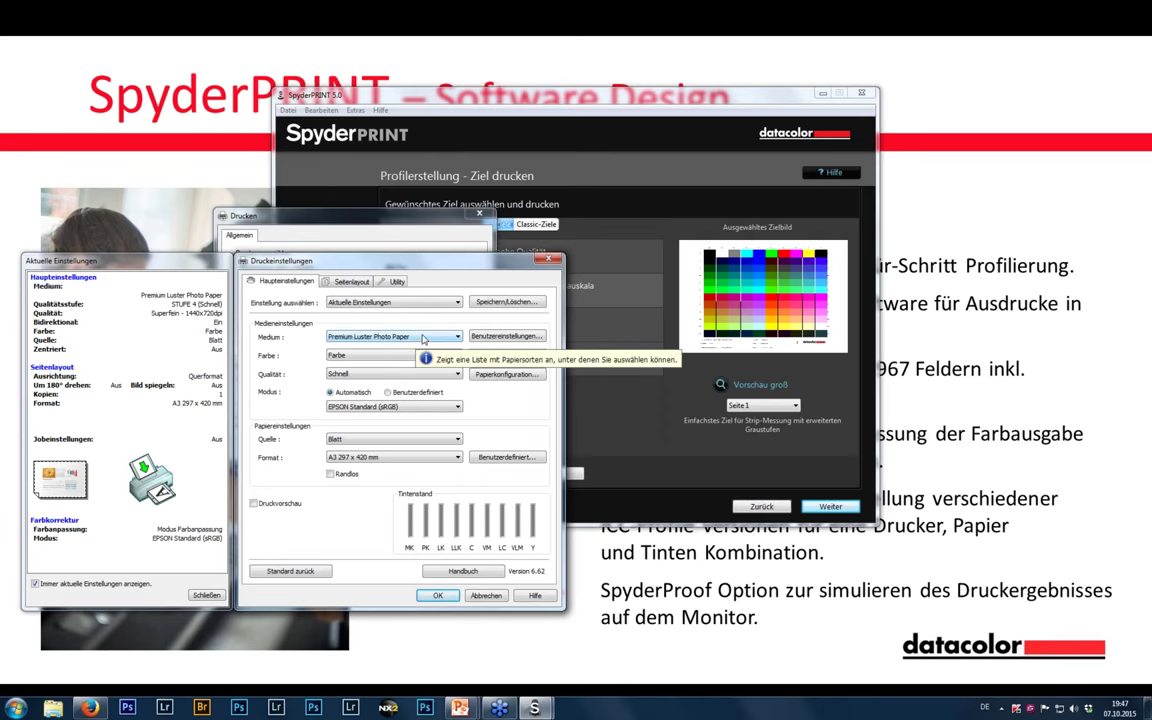
pyautogui.click(424, 337)
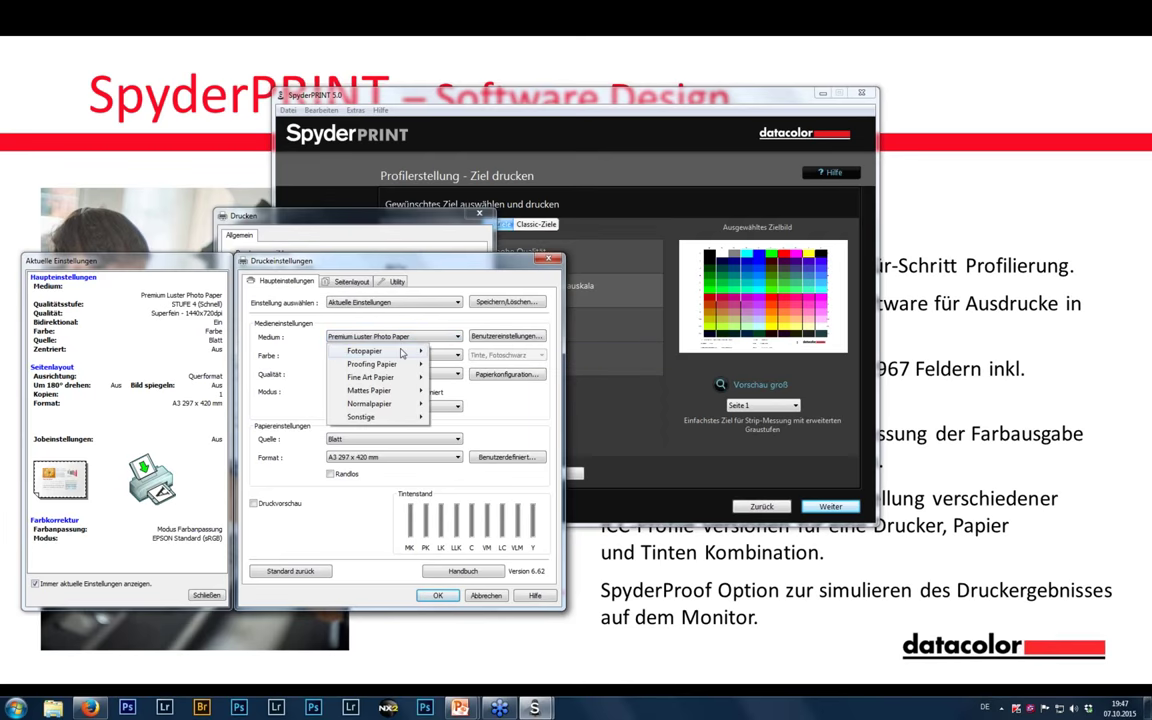
pyautogui.moveTo(402, 352)
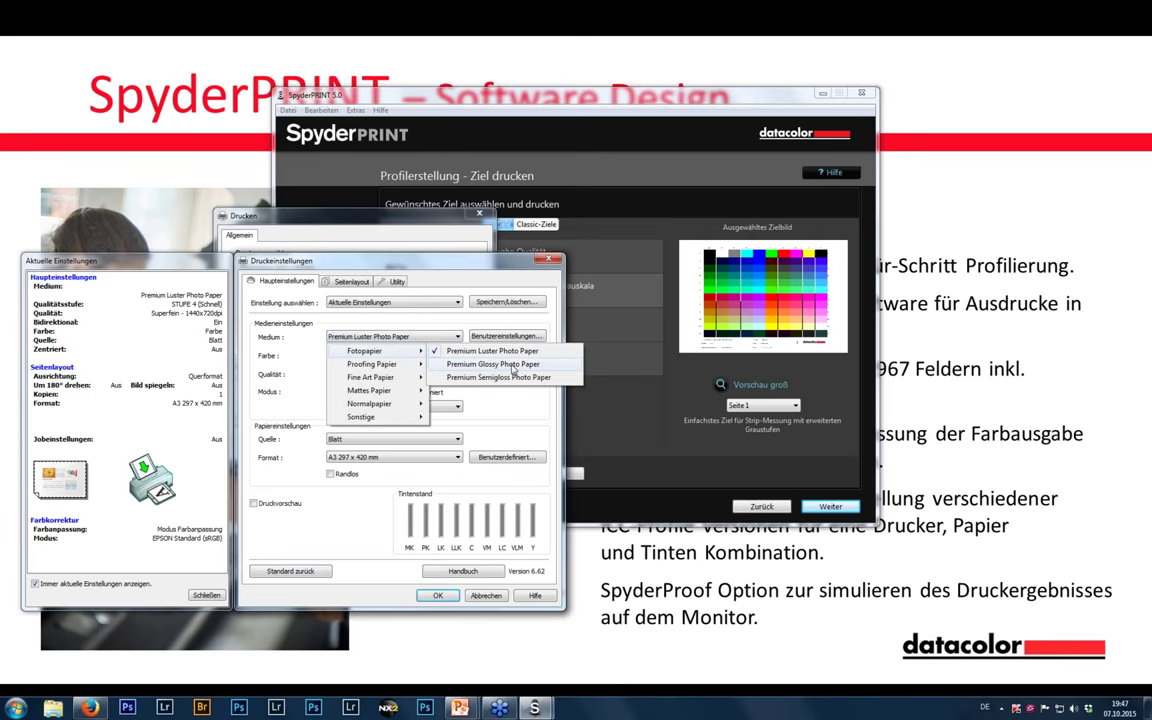
pyautogui.click(513, 368)
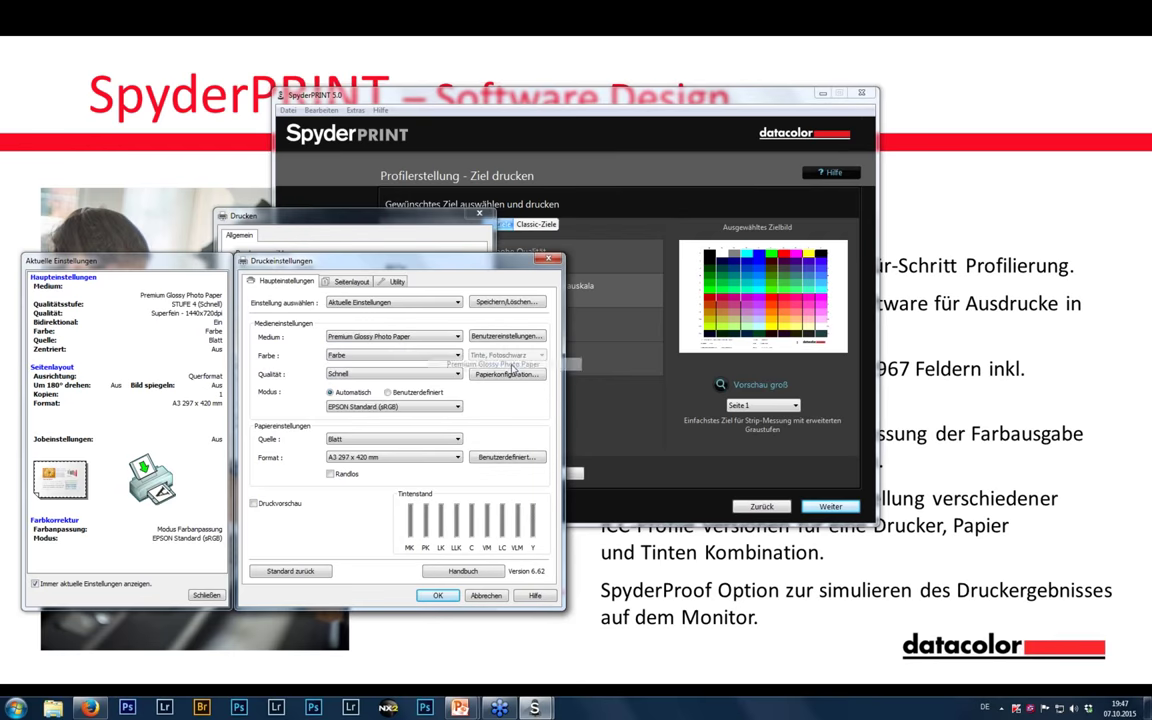
# Review the driver's colour choices and detailed print quality options without changing them.
pyautogui.click(460, 356)
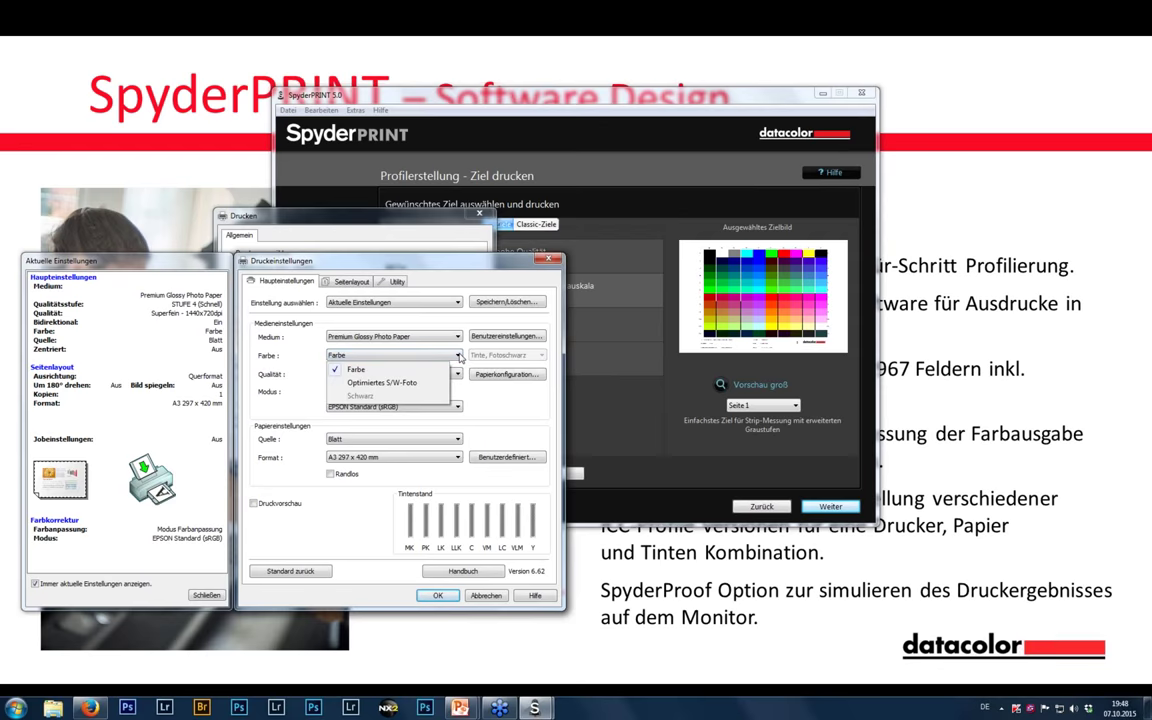
pyautogui.click(460, 356)
pyautogui.click(454, 374)
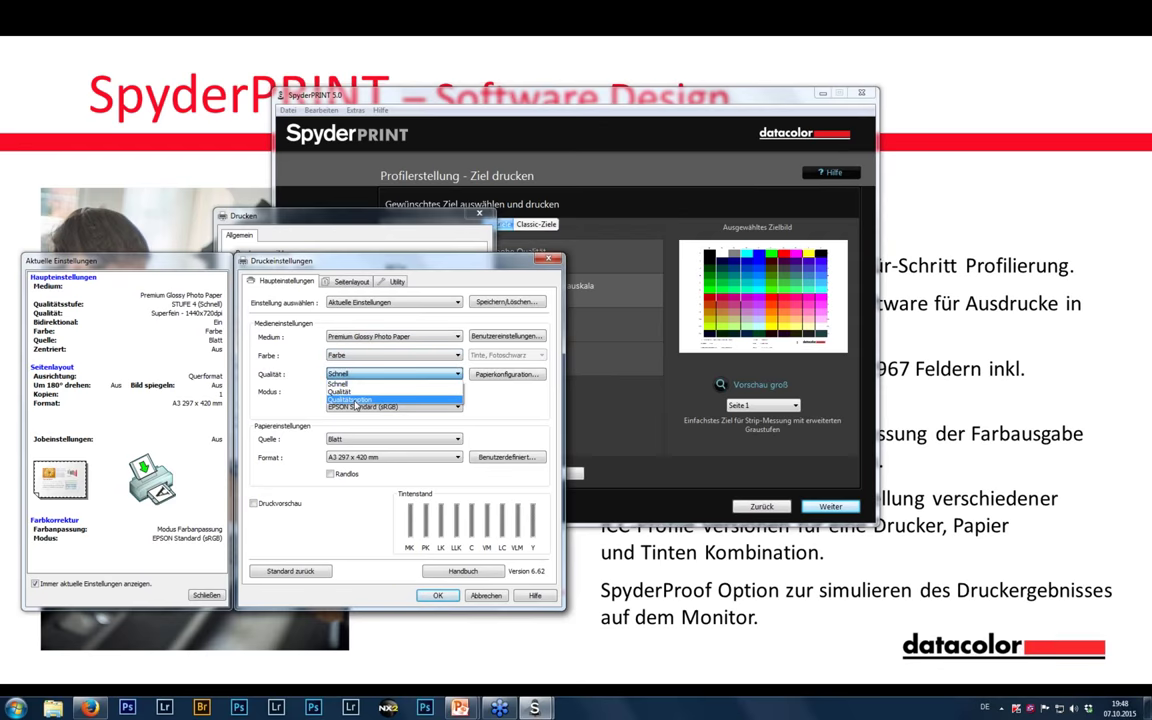
pyautogui.click(350, 399)
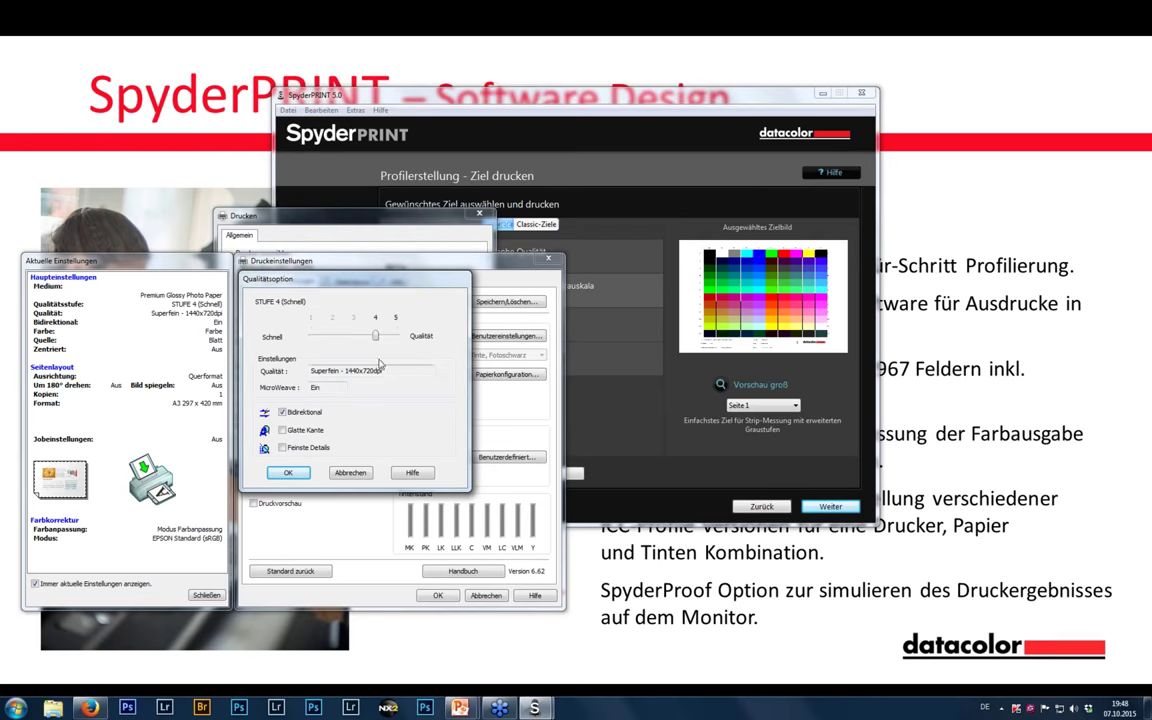
pyautogui.click(350, 472)
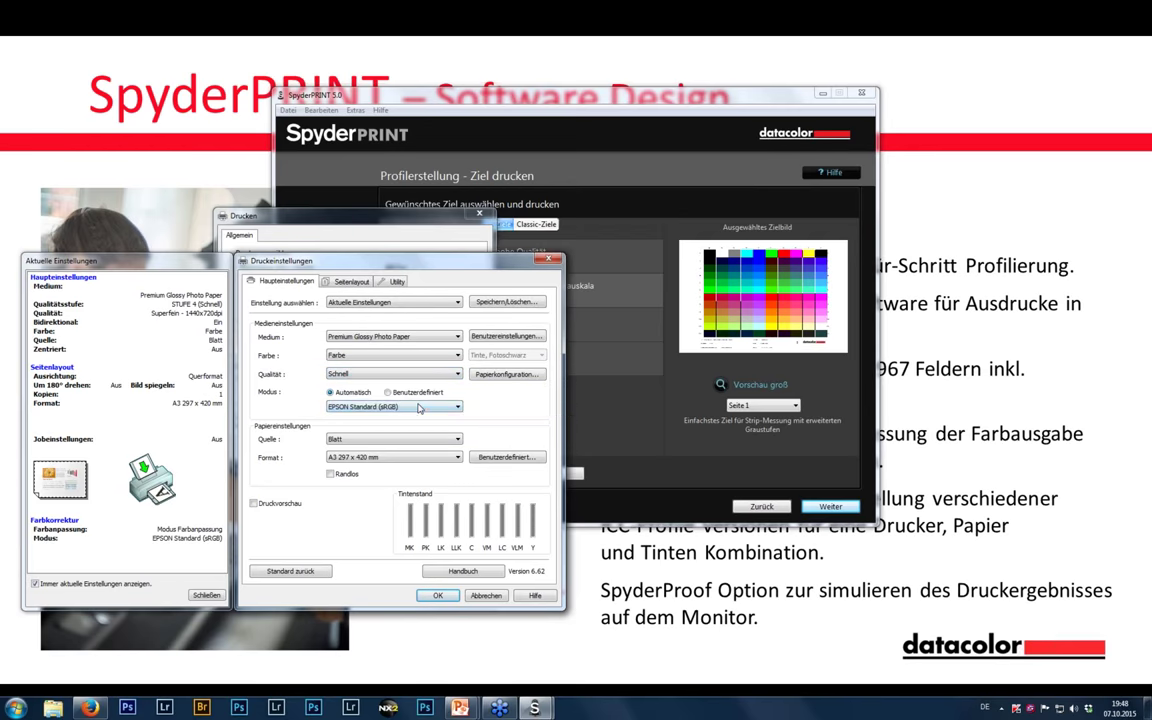
# Set the driver mode to Benutzerdefiniert with Aus (Keine Farbkorrektur), then discard the printer preferences and cancel the print job.
pyautogui.click(419, 407)
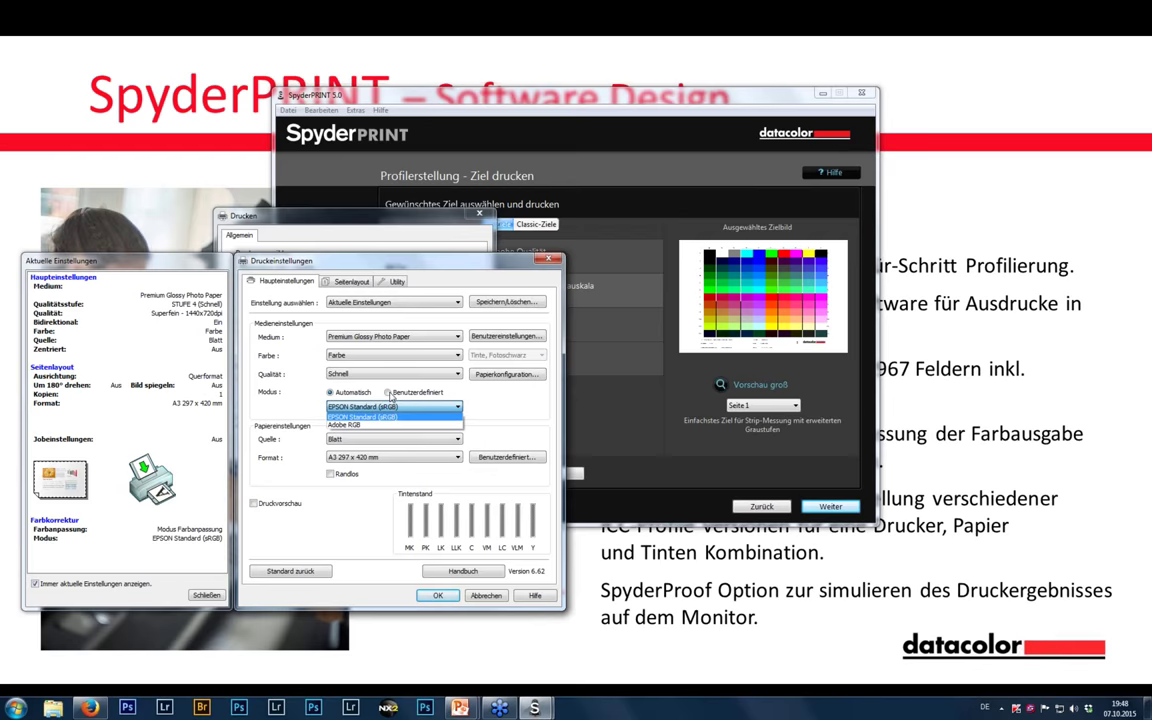
pyautogui.click(380, 417)
pyautogui.click(388, 393)
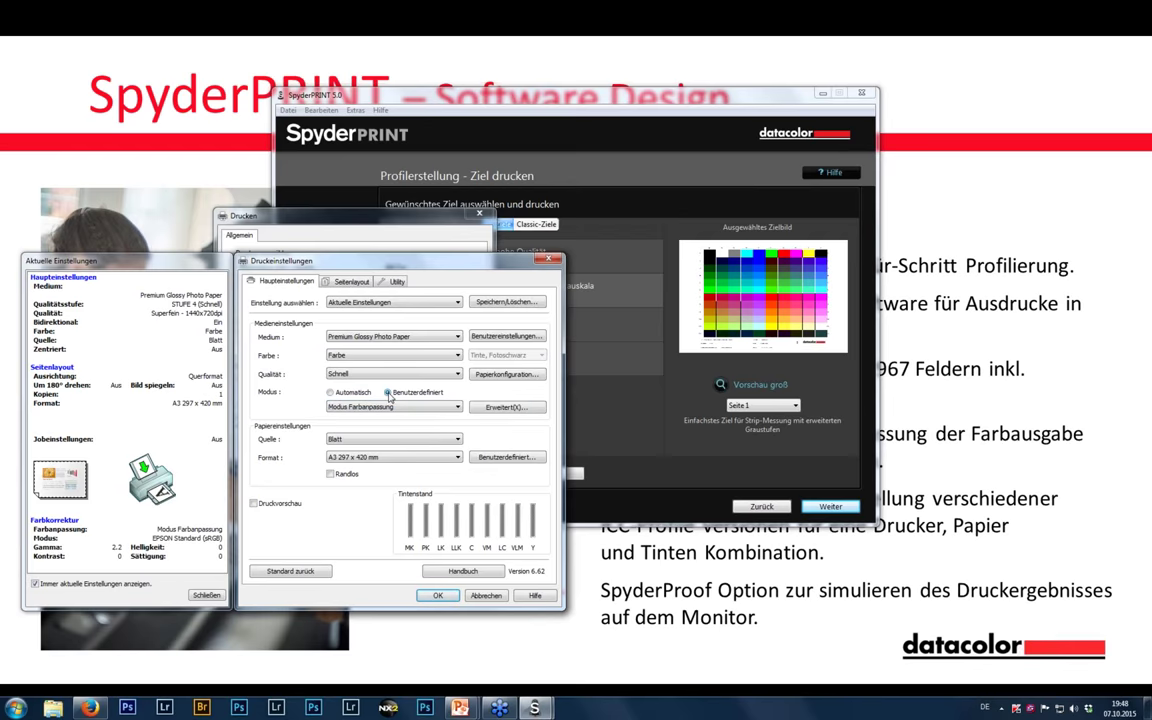
pyautogui.click(456, 408)
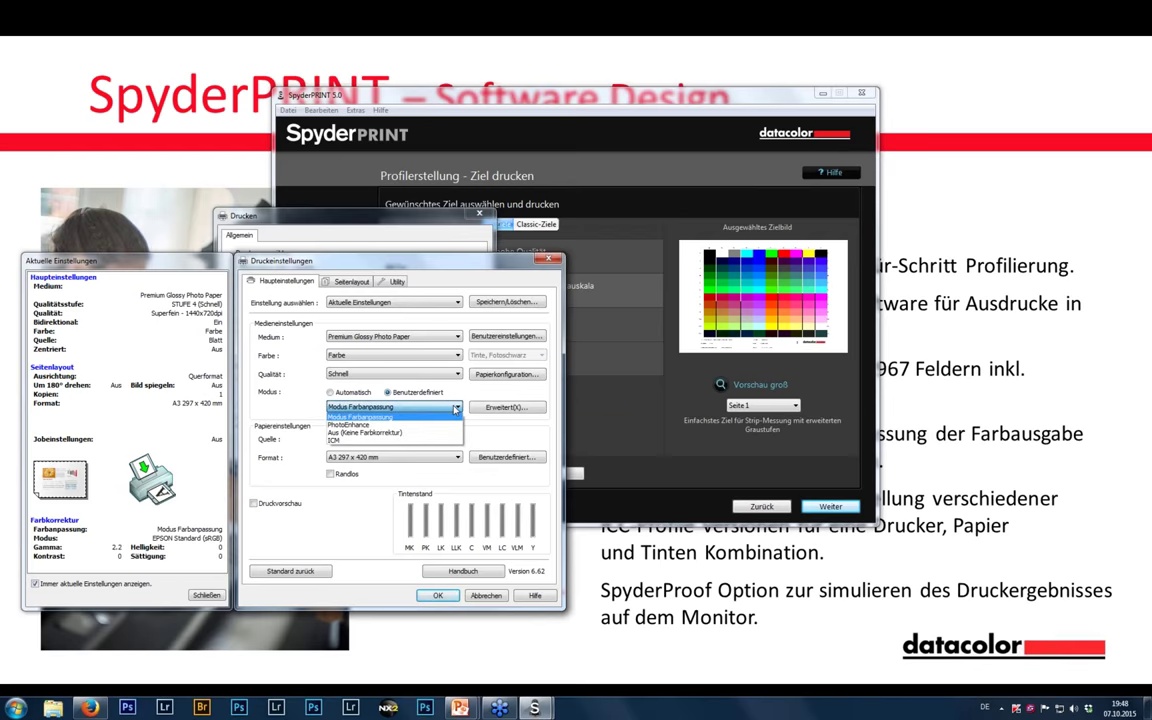
pyautogui.click(364, 433)
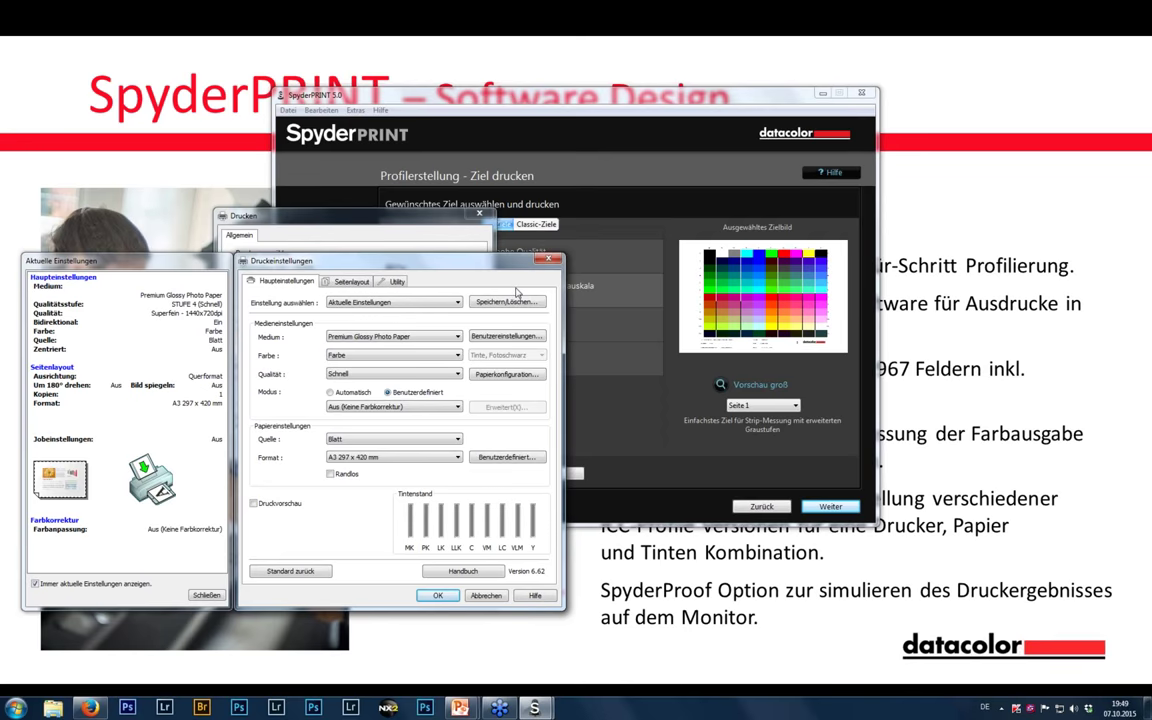
pyautogui.click(487, 596)
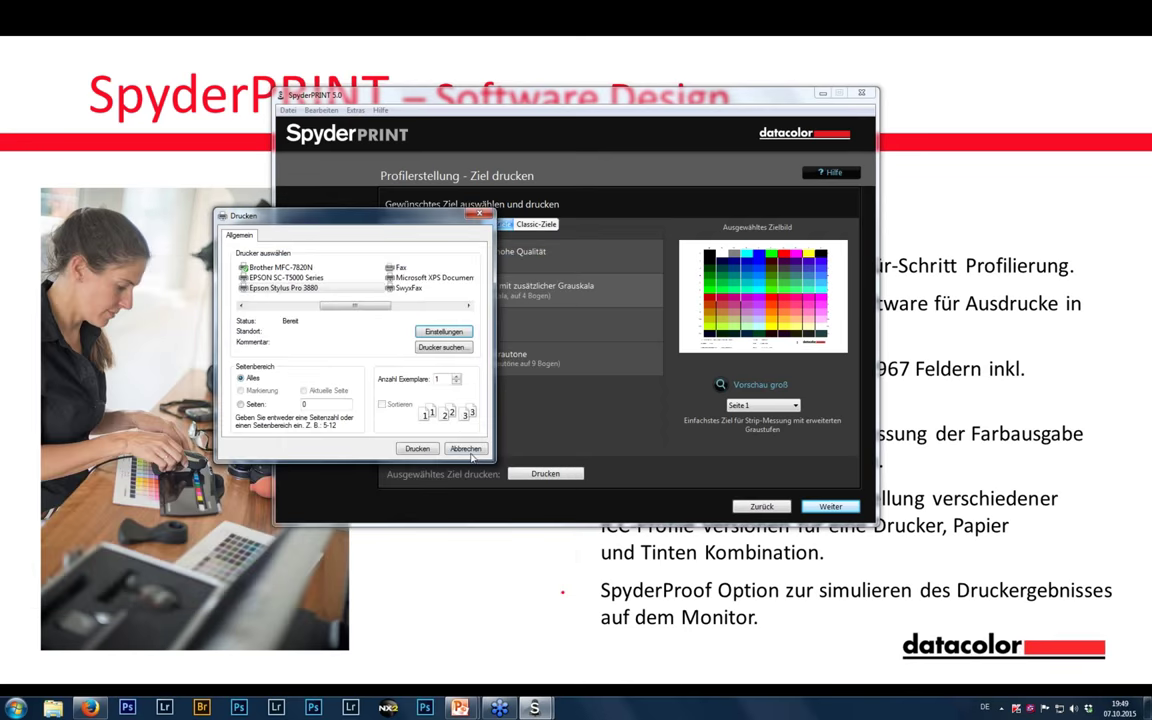
pyautogui.click(455, 455)
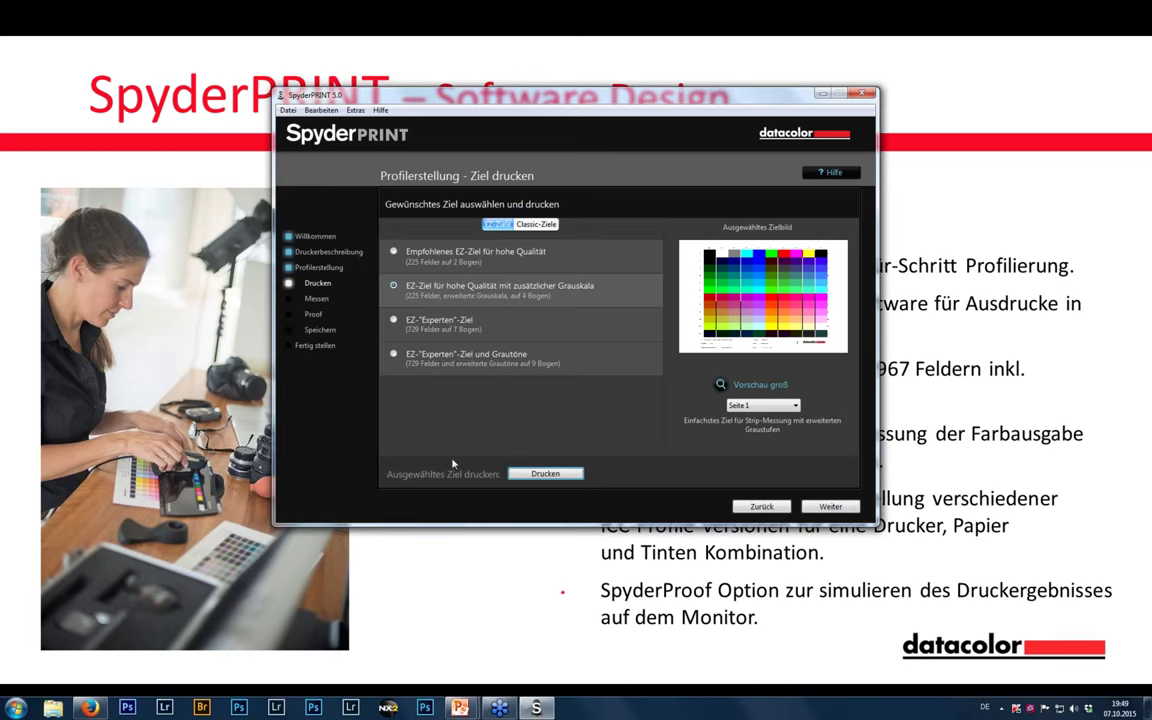
# Return to the profiling start and load the existing measurement file "Epson Stylus Pro 3880 - Epson Premium Glossy Photo - Spyder EZ - 4 pgs".
pyautogui.click(768, 509)
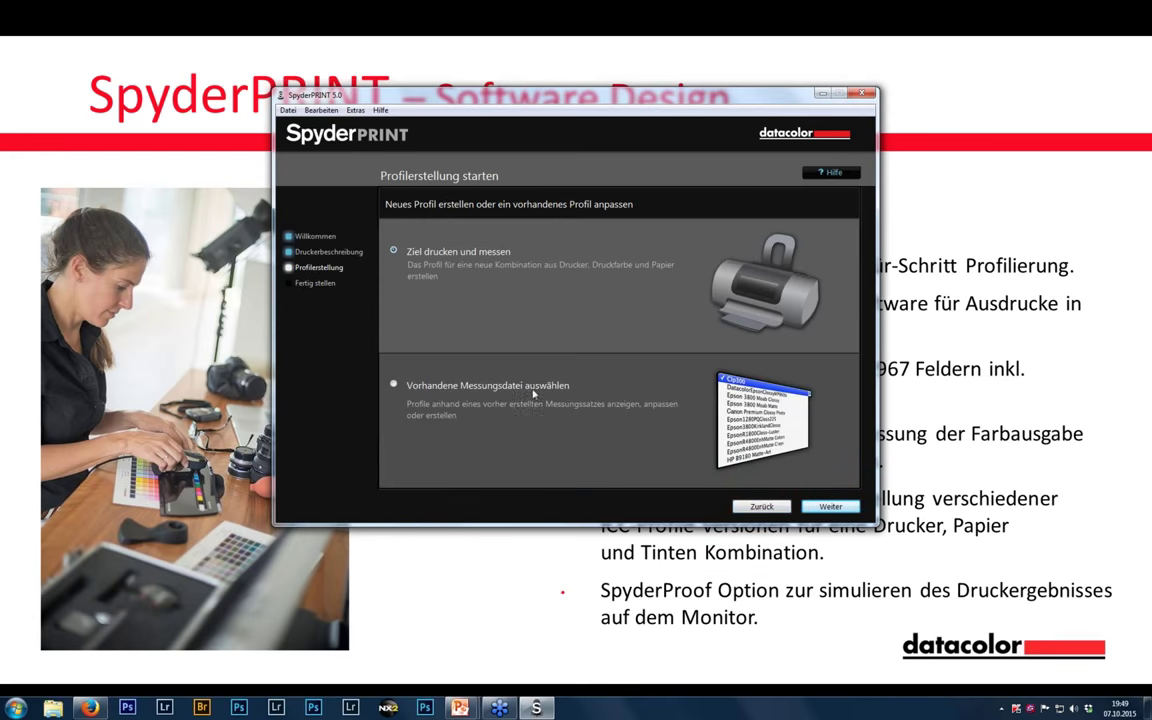
pyautogui.click(531, 389)
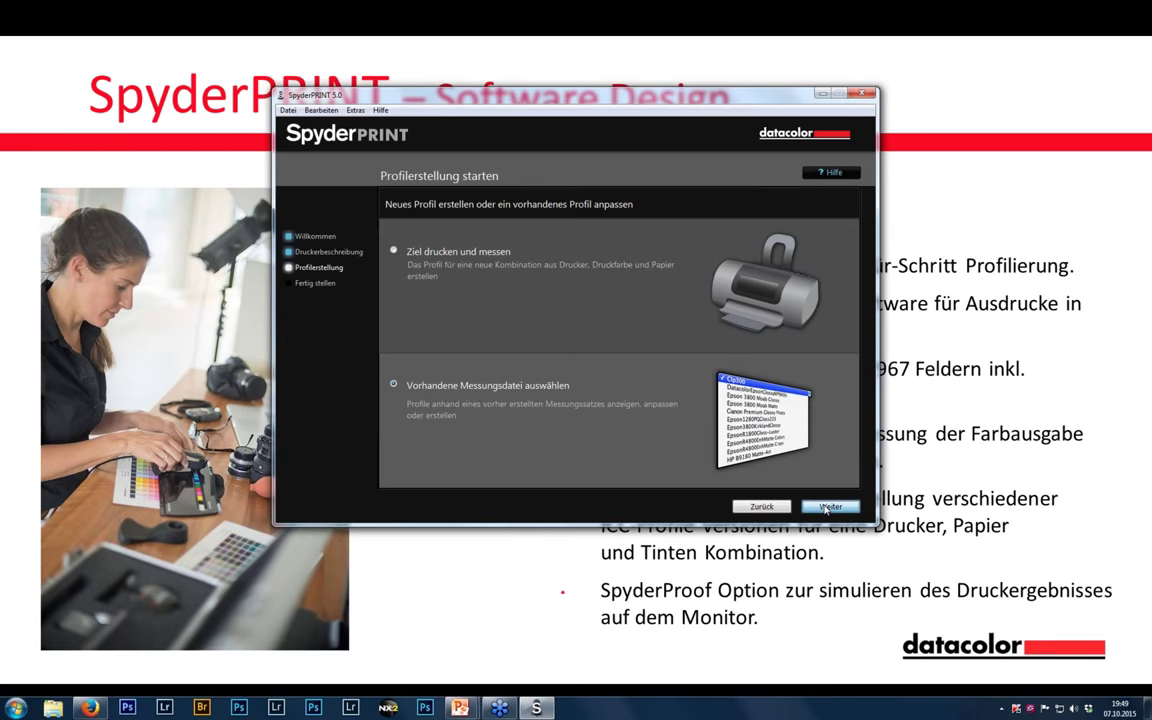
pyautogui.click(826, 508)
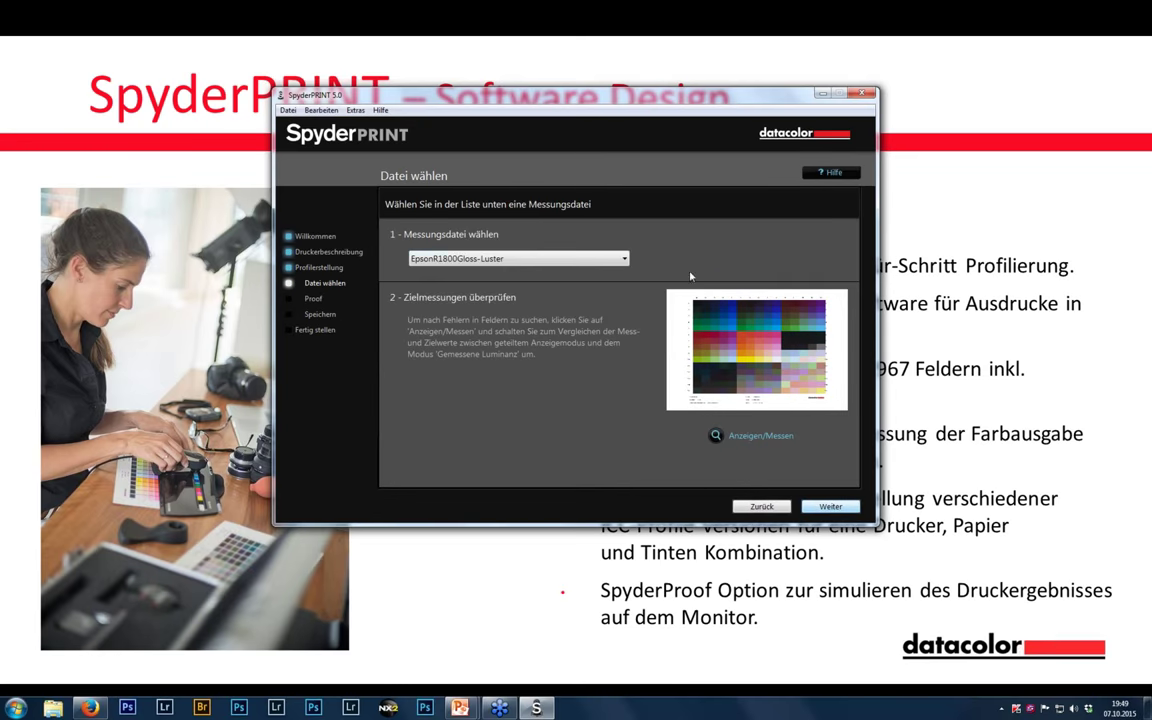
pyautogui.click(623, 259)
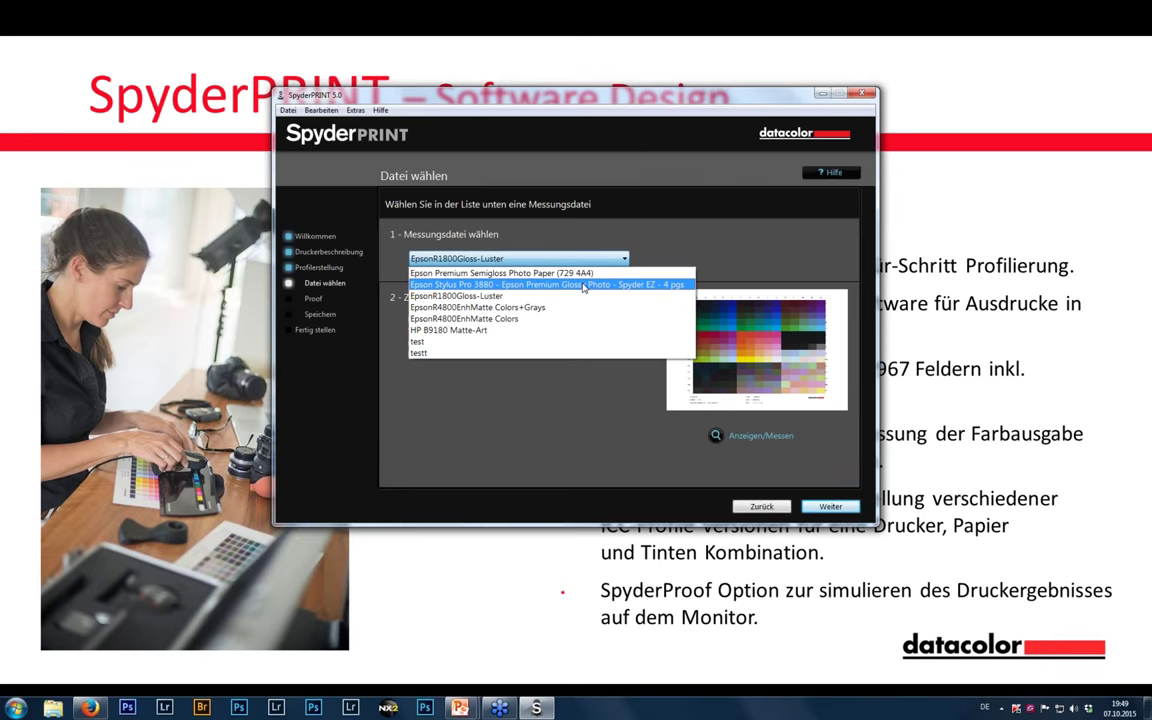
pyautogui.click(584, 285)
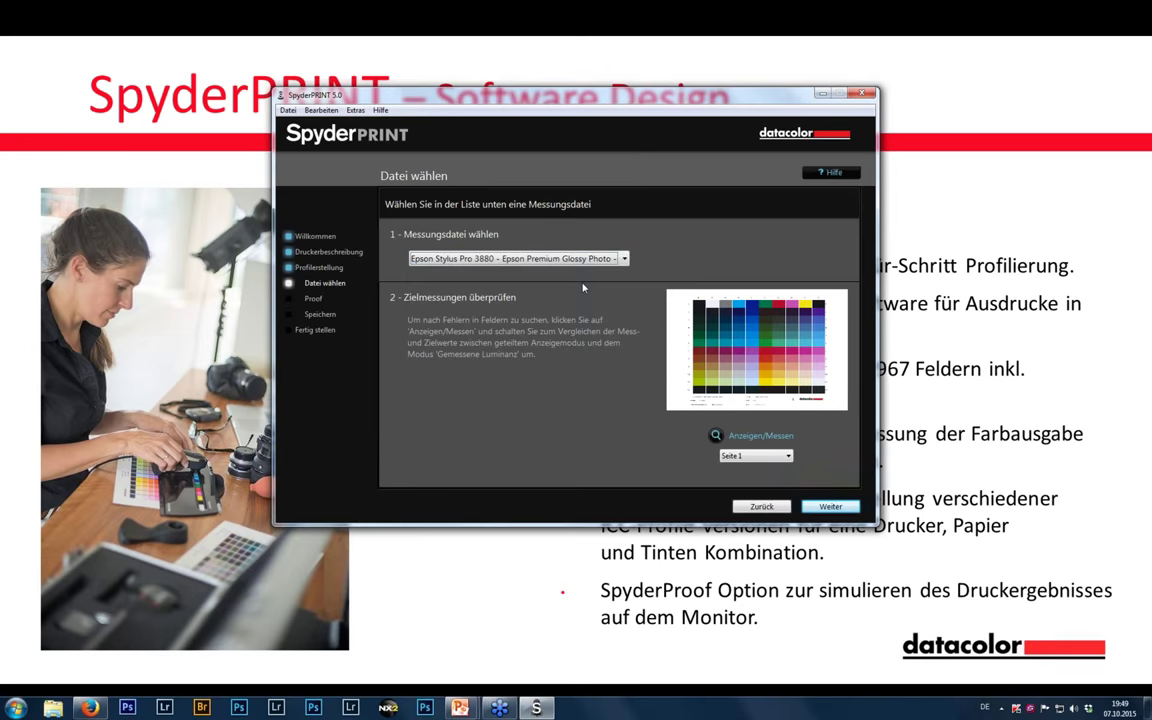
# Examine page 1 of the measurement target enlarged in Rein mode, checking the RGB values of patches B1, C1 and D2.
pyautogui.click(747, 362)
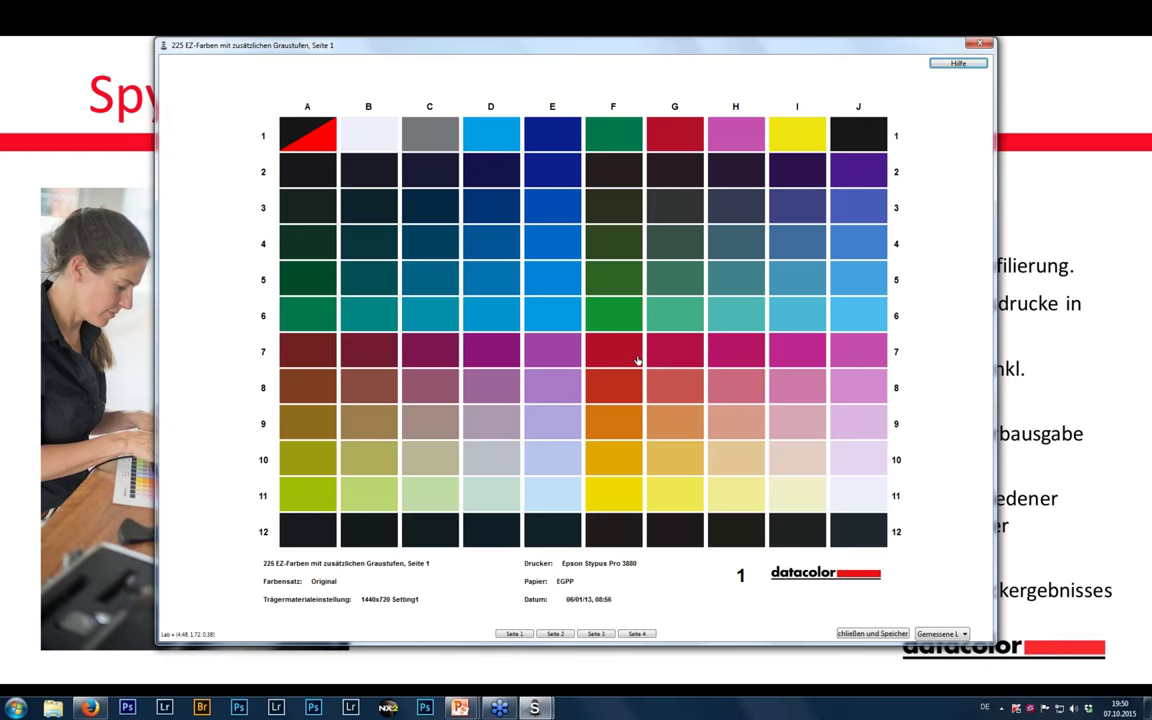
pyautogui.press('Up')
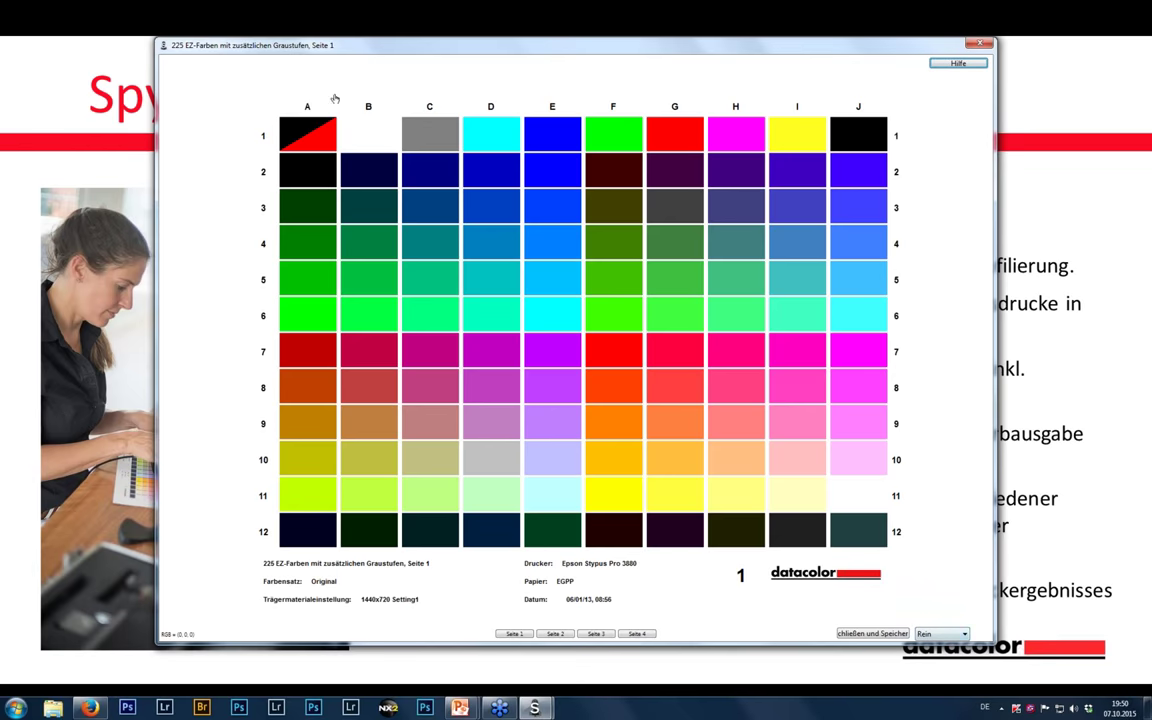
pyautogui.click(374, 145)
pyautogui.click(427, 150)
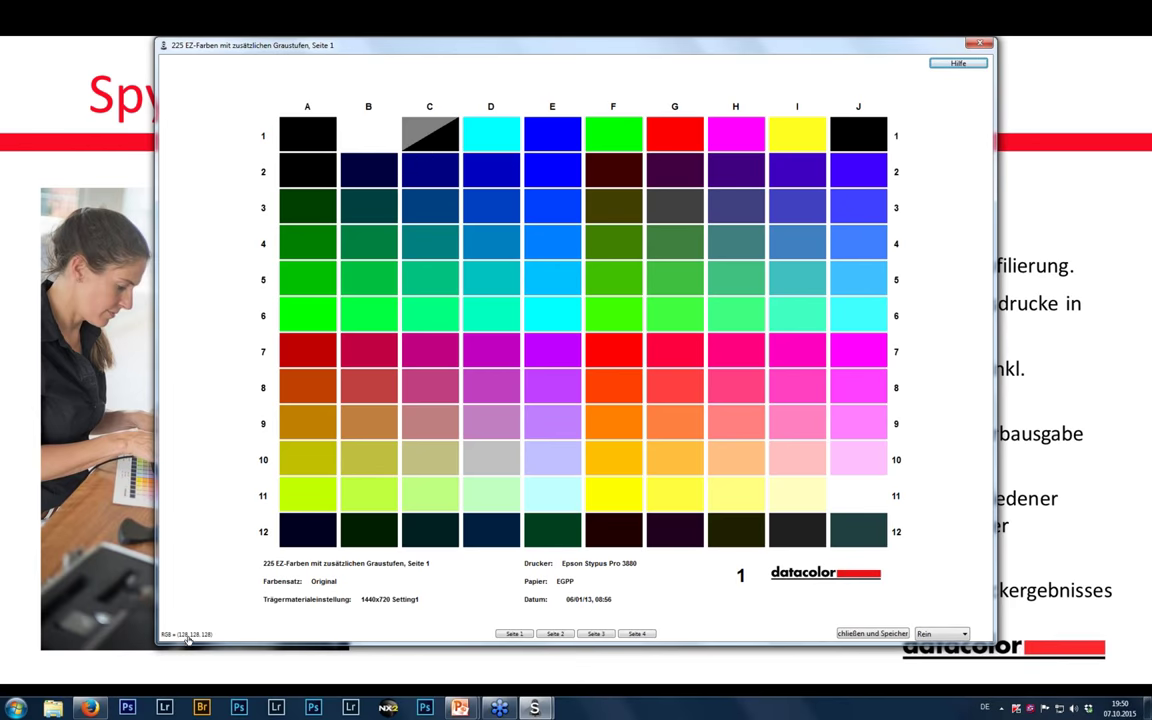
pyautogui.click(502, 181)
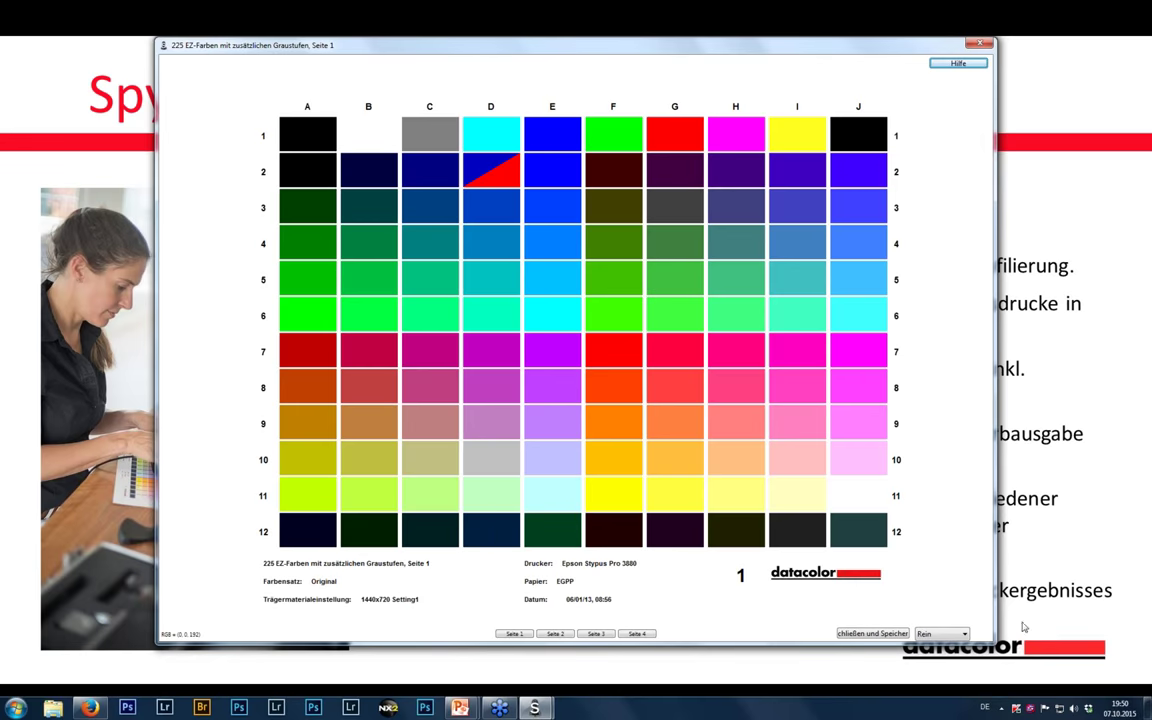
# View the target in Geteilt mode, inspect patch B1, and switch to the Gemessene Luminanz display.
pyautogui.click(958, 636)
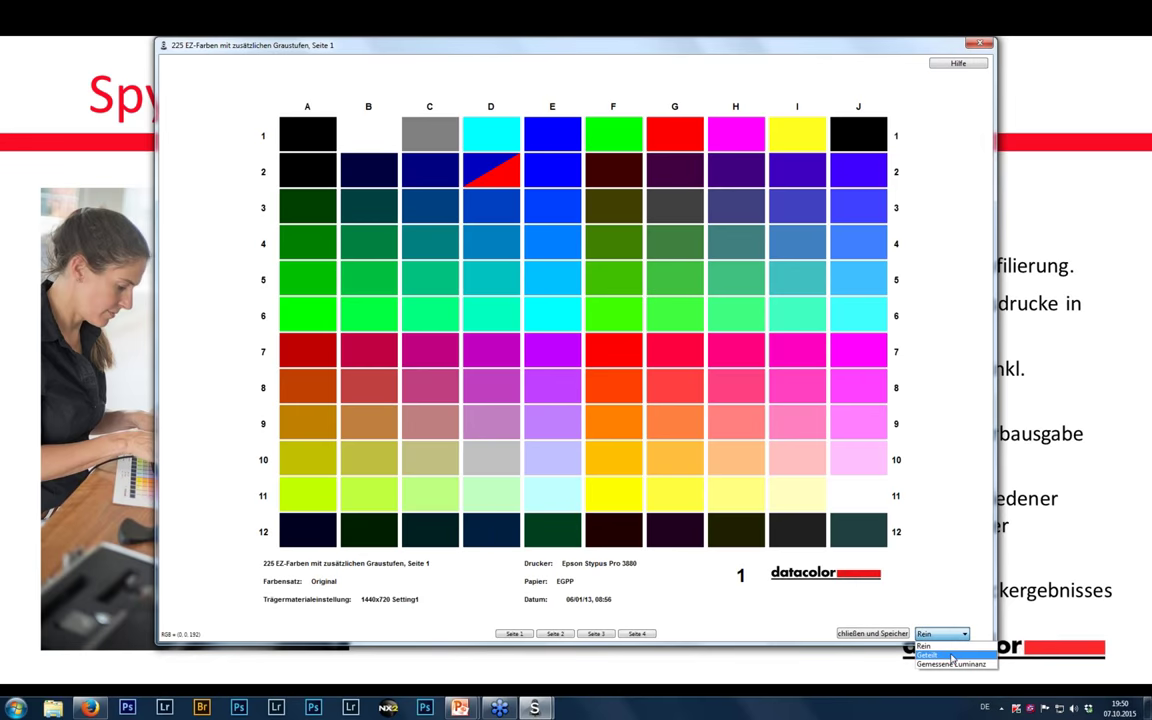
pyautogui.click(935, 655)
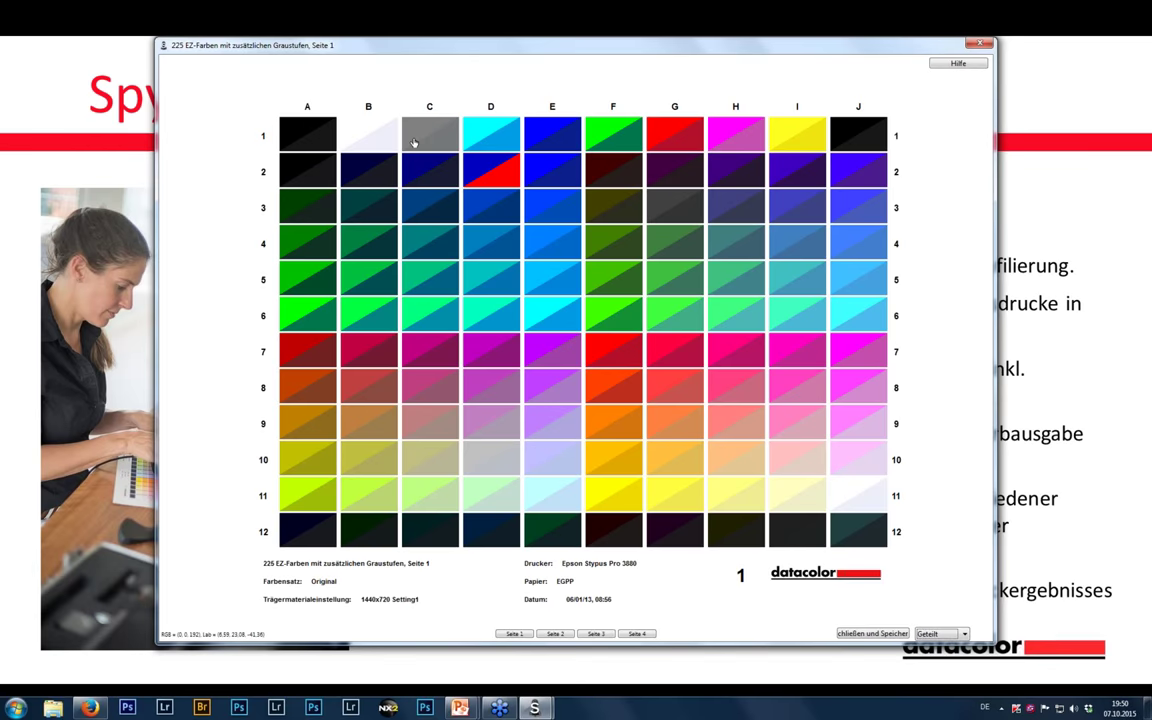
pyautogui.click(376, 145)
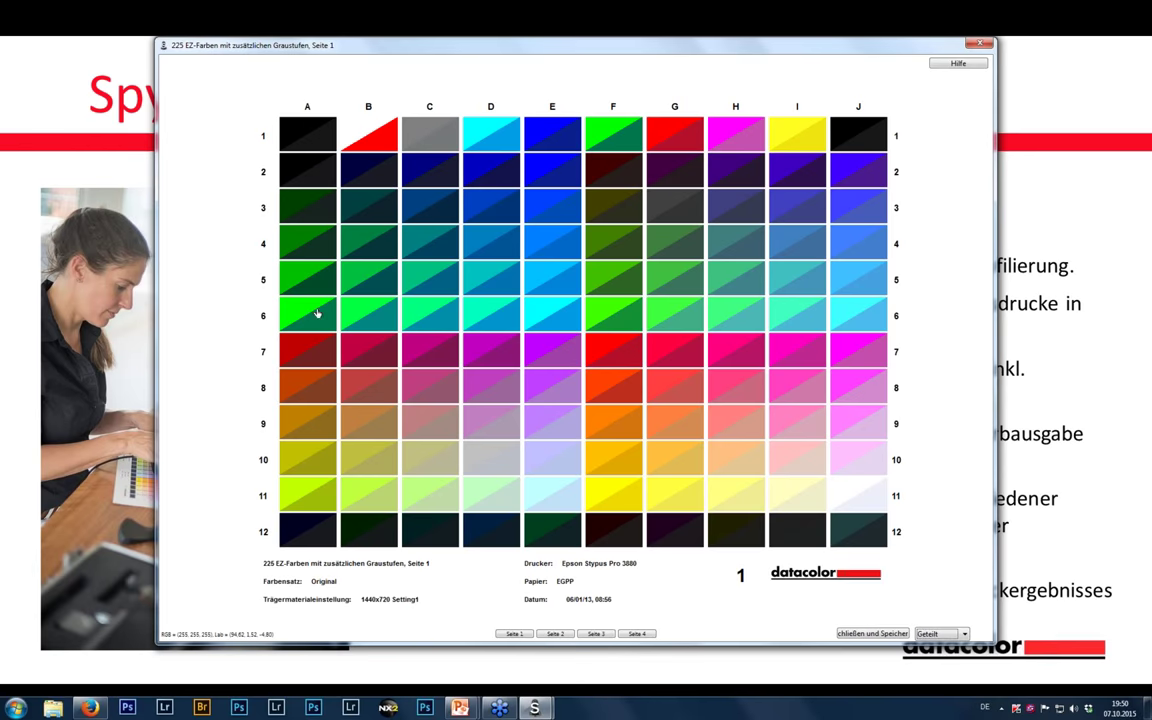
pyautogui.click(933, 633)
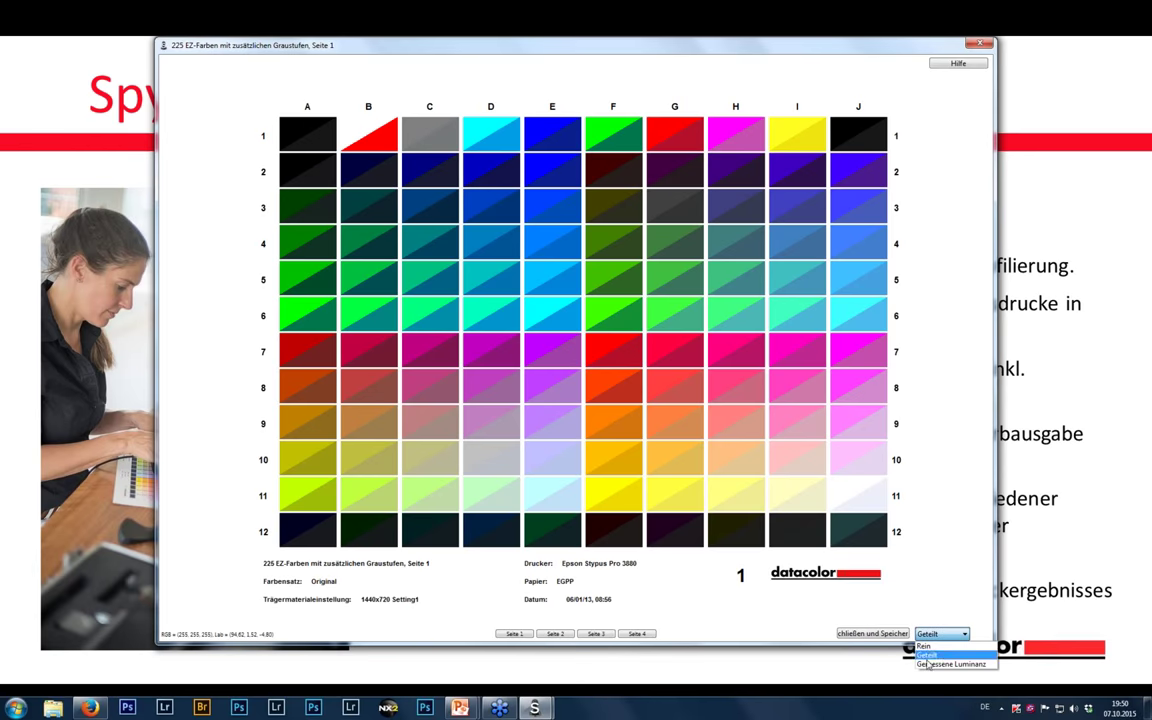
pyautogui.click(928, 664)
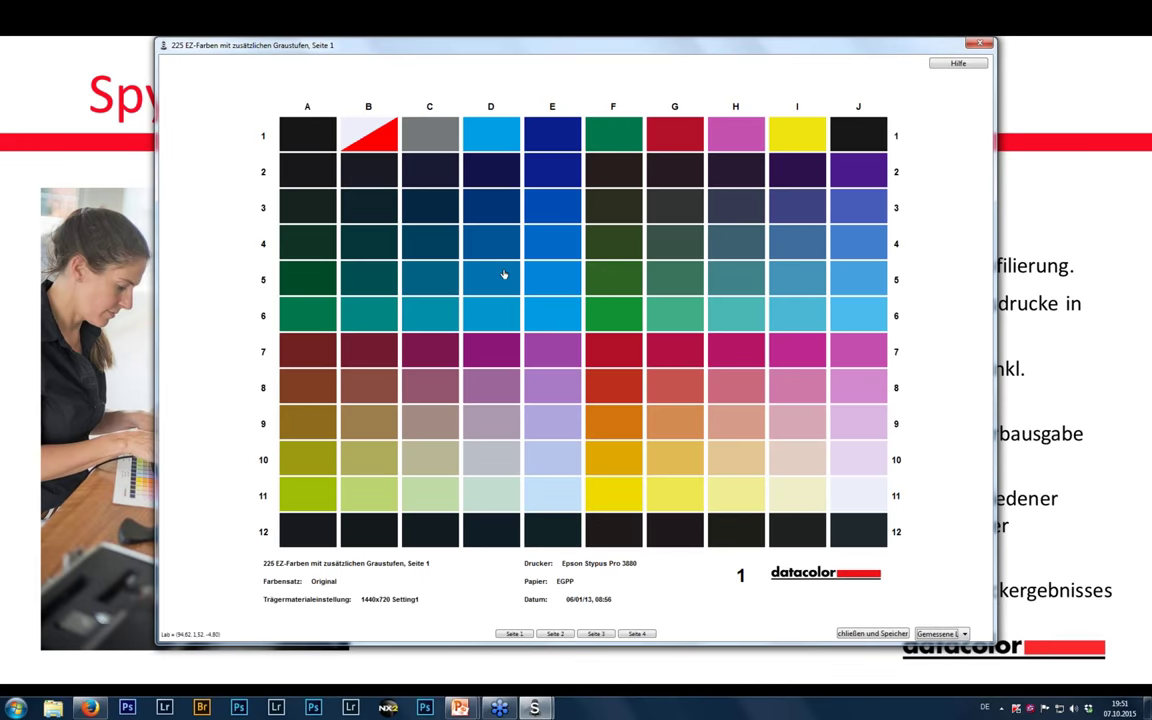
# Compare the Rein and Gemessene Luminanz displays of page 1, including the values of patch E11.
pyautogui.press('Up')
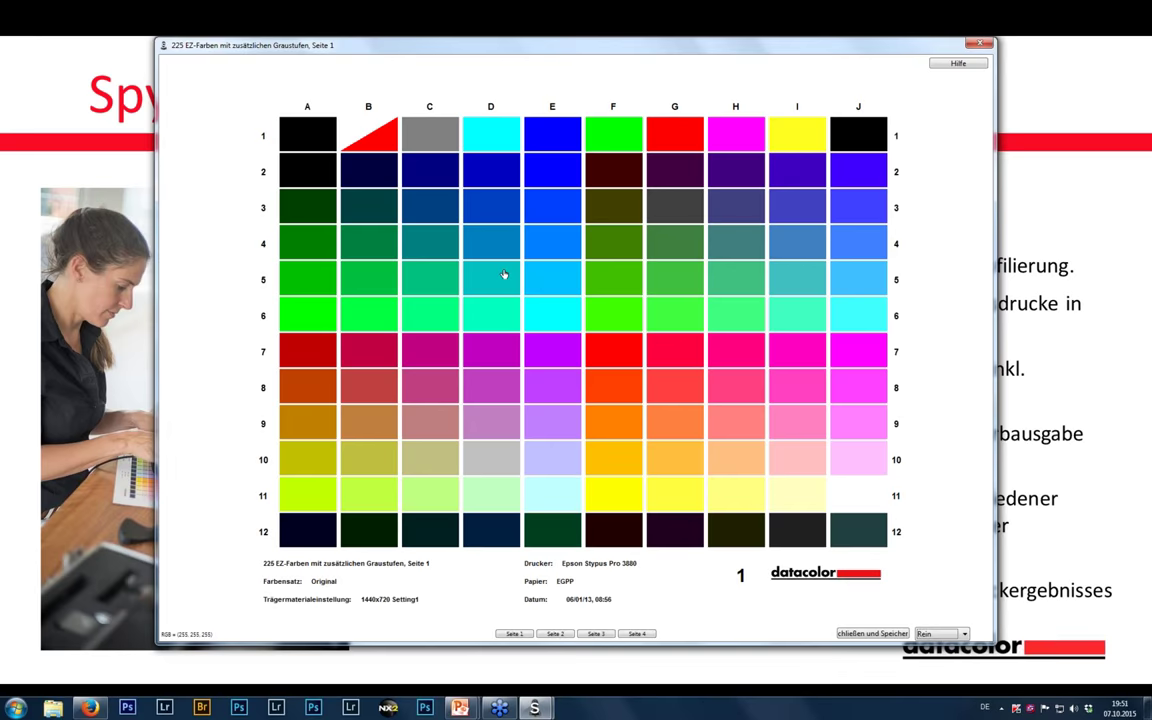
pyautogui.press('Down')
pyautogui.press('Up')
pyautogui.click(559, 496)
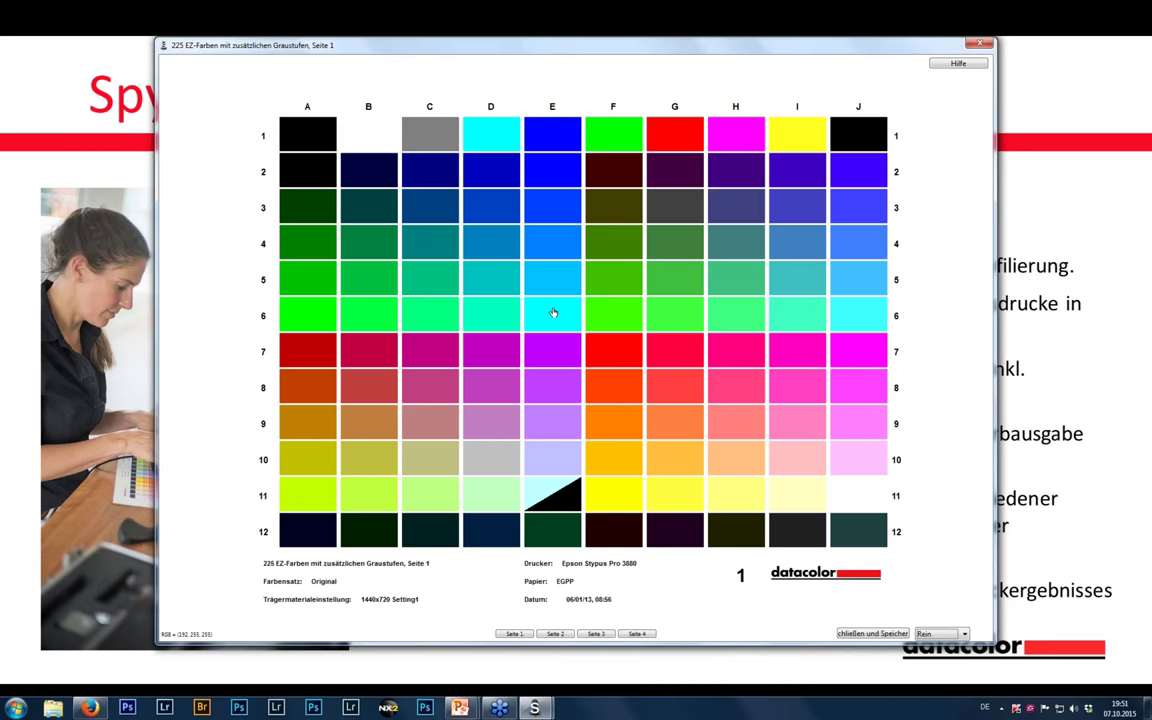
pyautogui.press('Down')
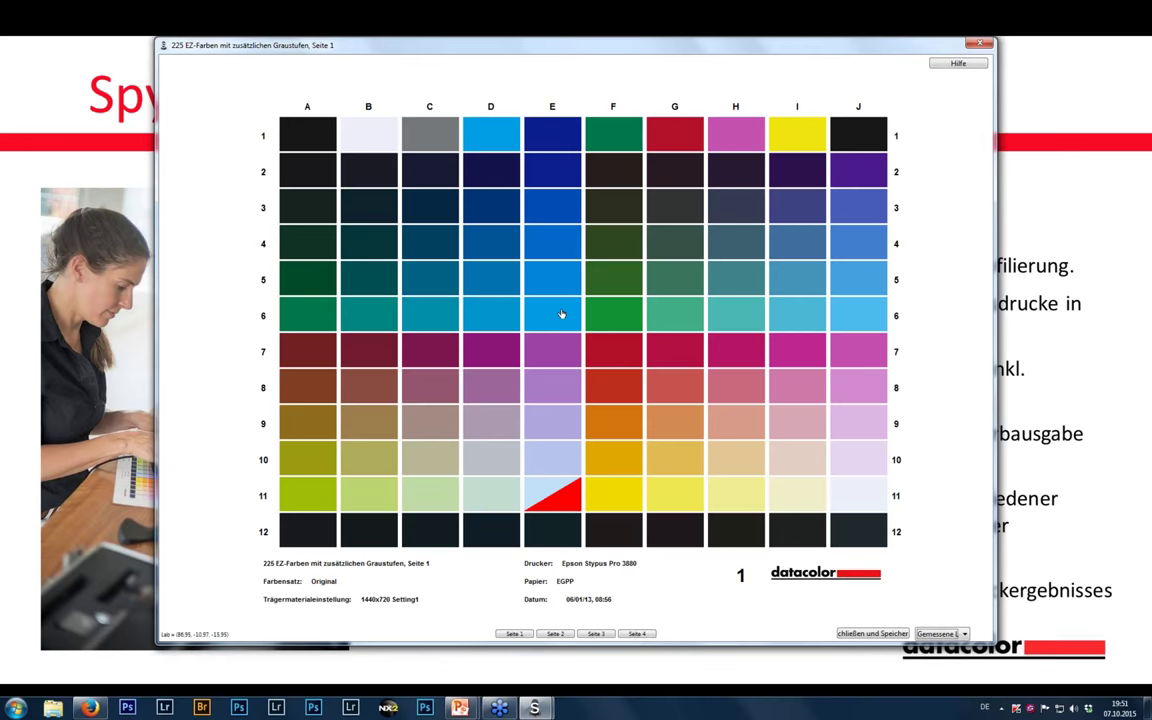
pyautogui.press('Up')
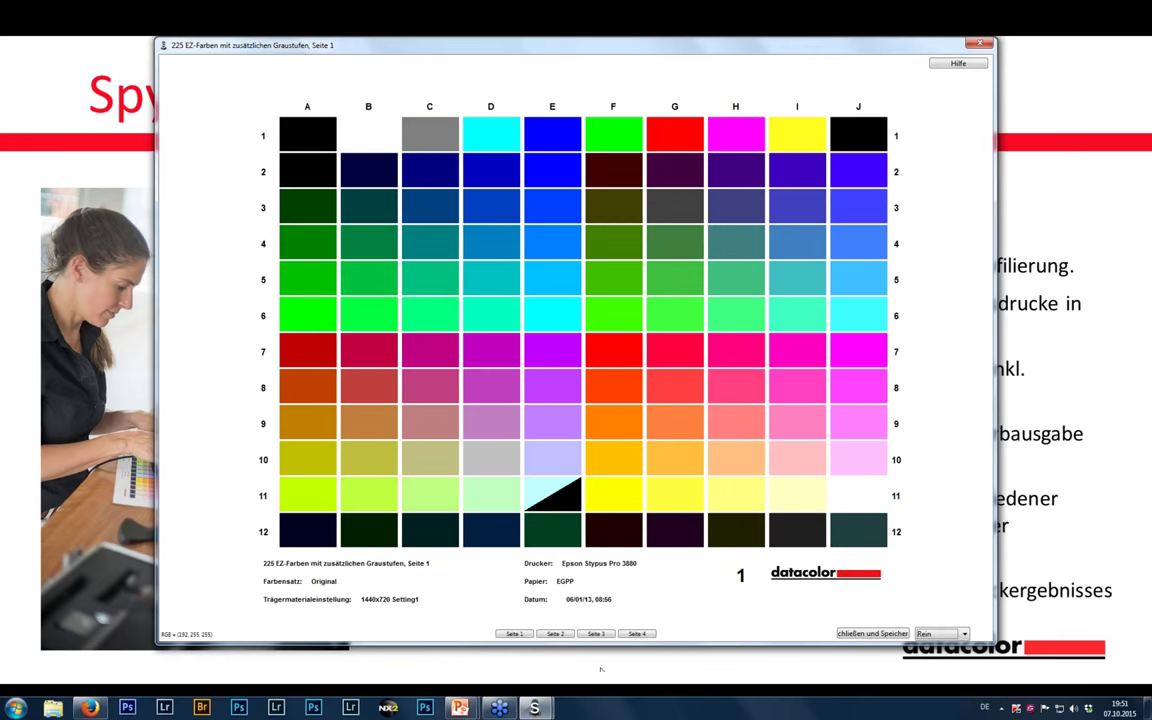
# Compare pure and measured colours on grayscale pages 3 and 4, including patch J10 on page 4, and close the view with saving.
pyautogui.click(596, 634)
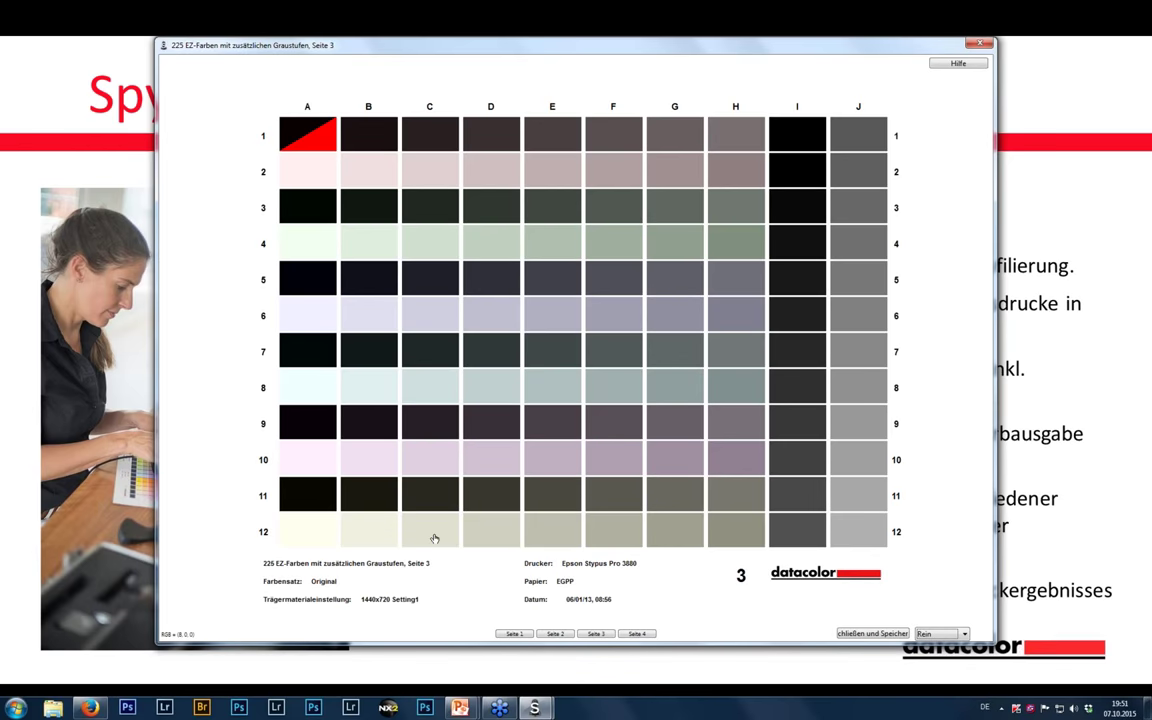
pyautogui.press('Down')
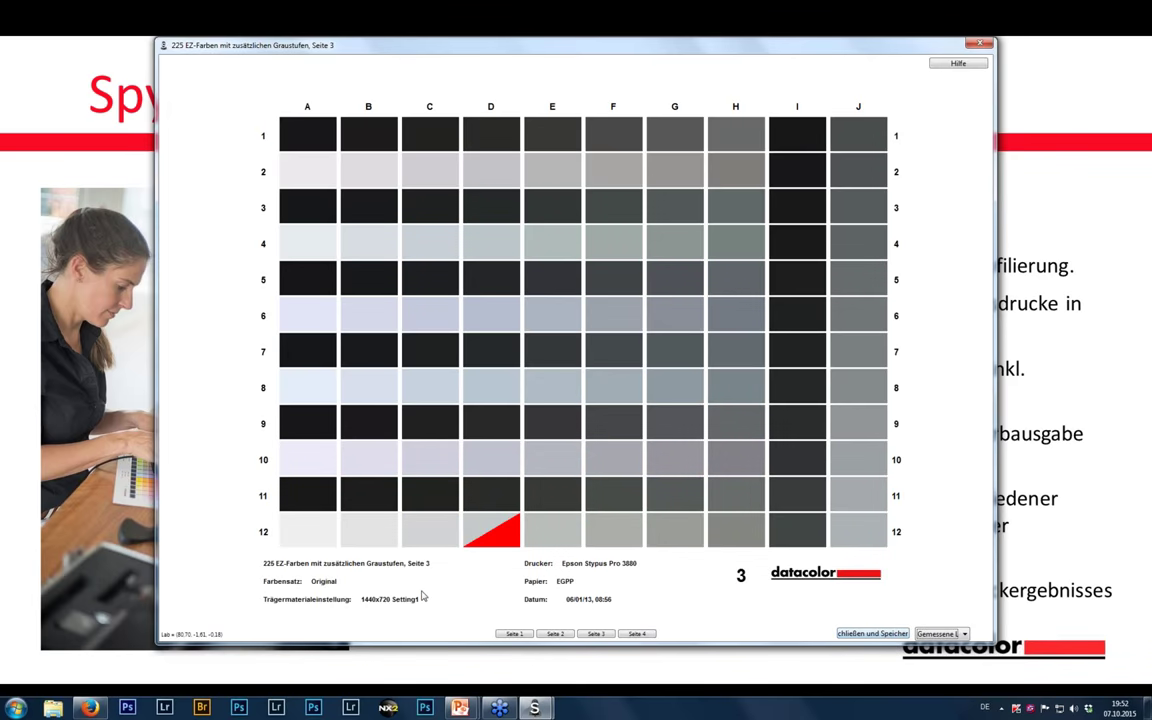
pyautogui.click(636, 633)
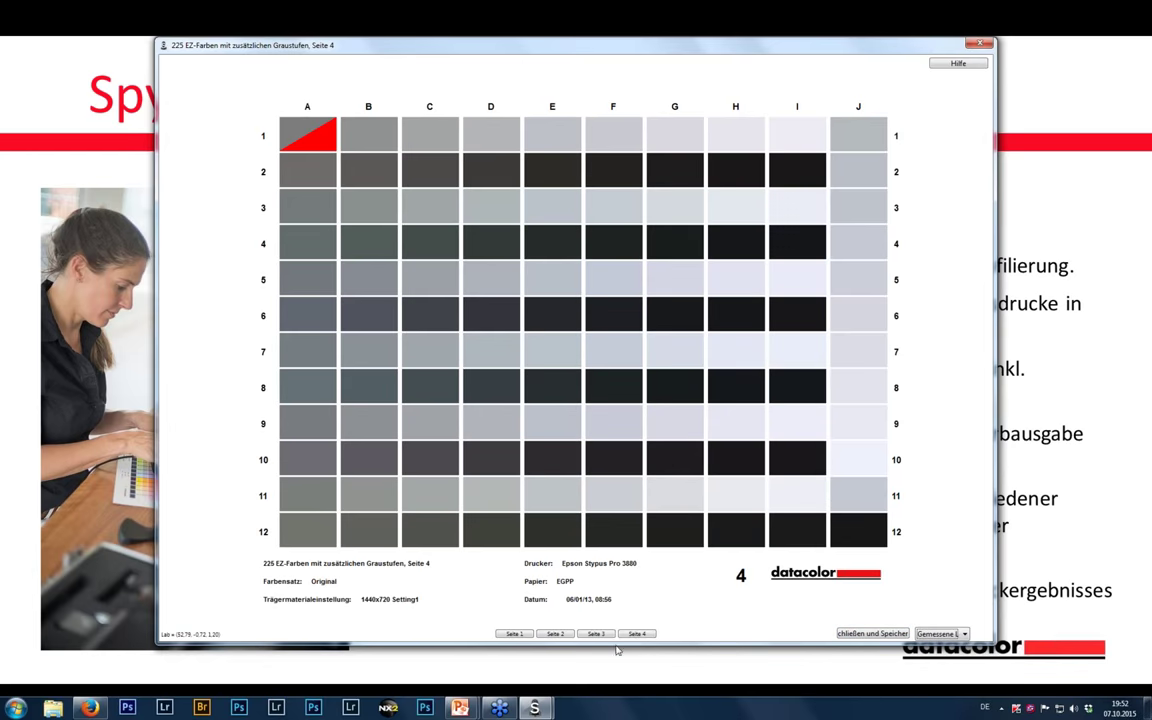
pyautogui.click(876, 465)
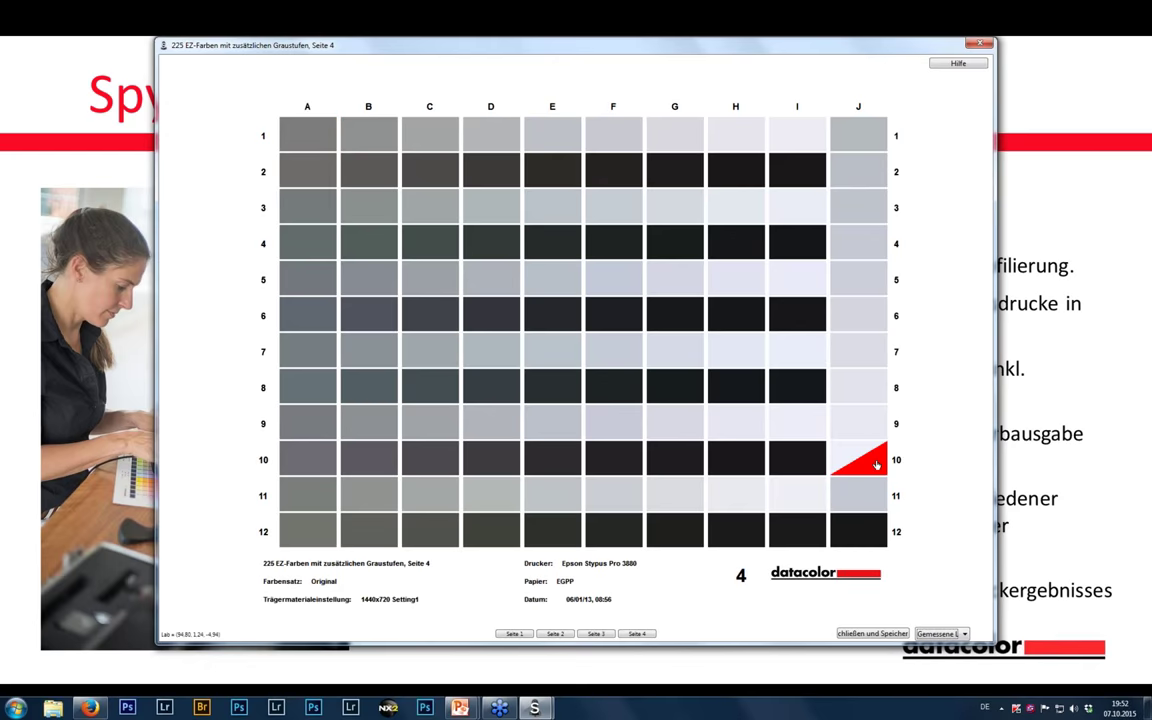
pyautogui.press('Down')
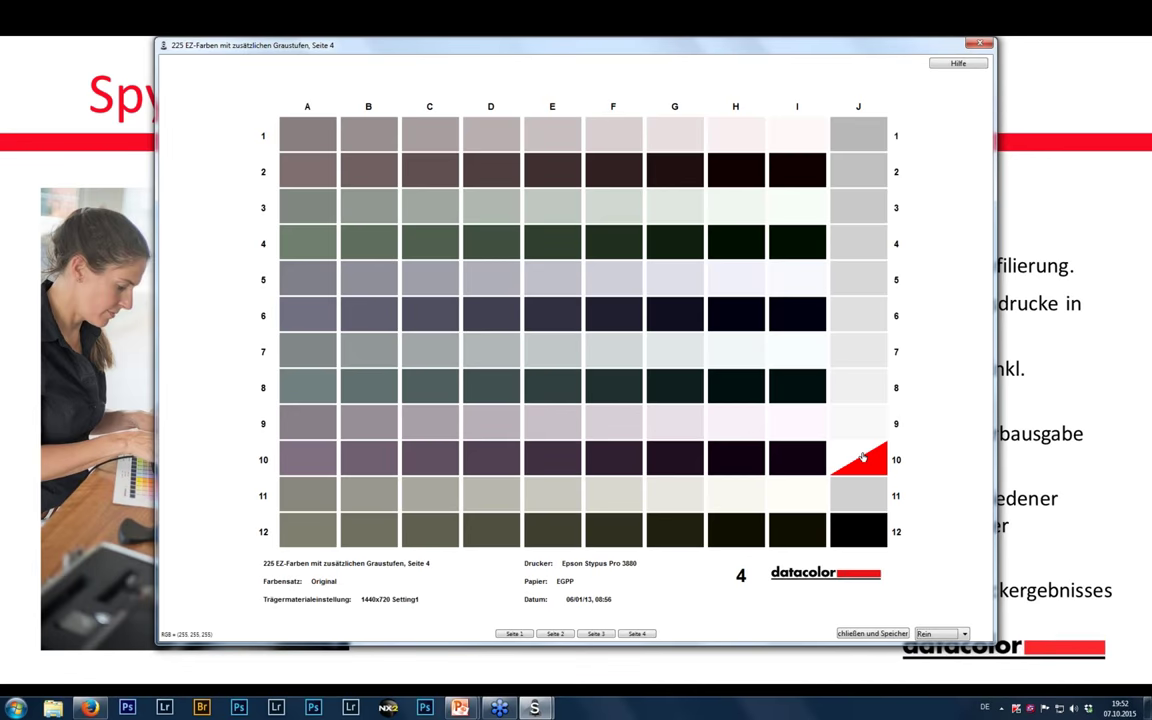
pyautogui.press('Down')
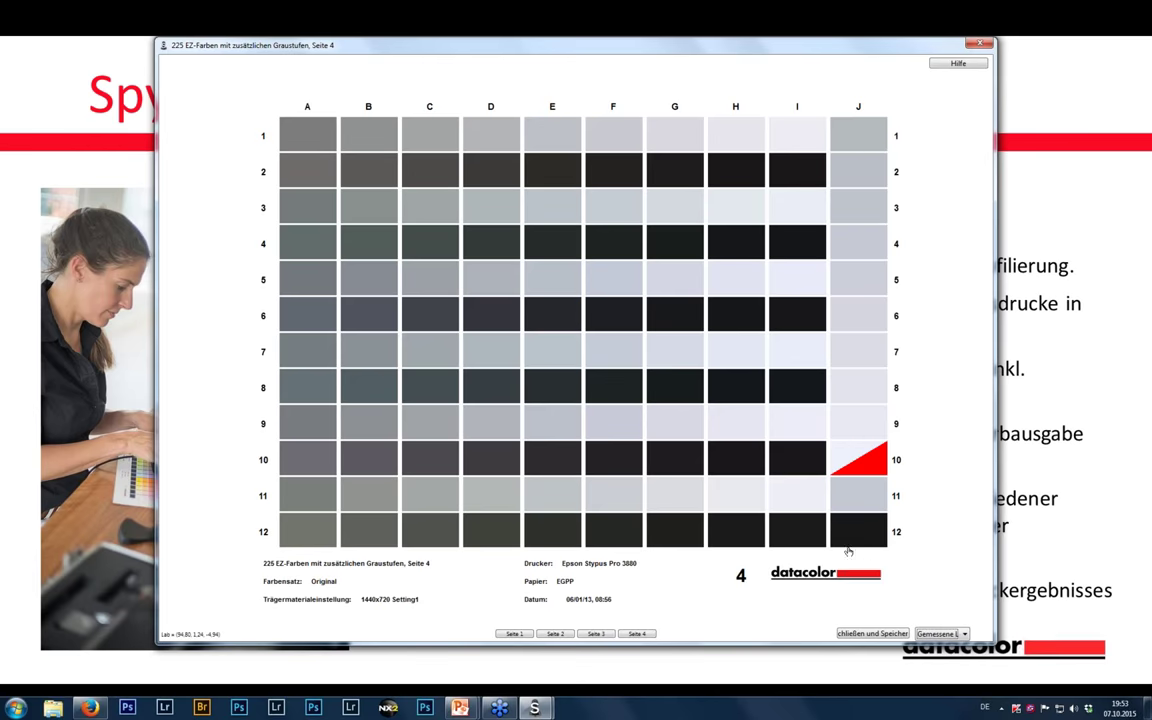
pyautogui.click(858, 634)
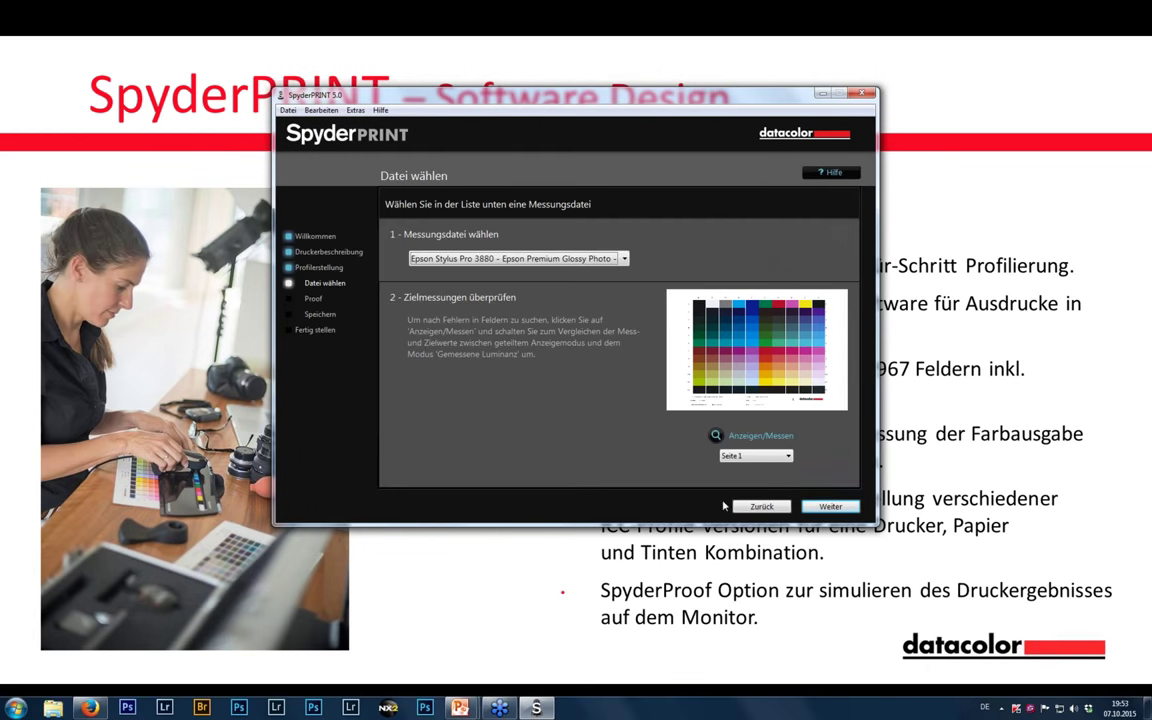
# Proceed to SpyderProof and apply the white reference option that reduces -b values to 0 for brightened papers in the advanced editing.
pyautogui.click(830, 507)
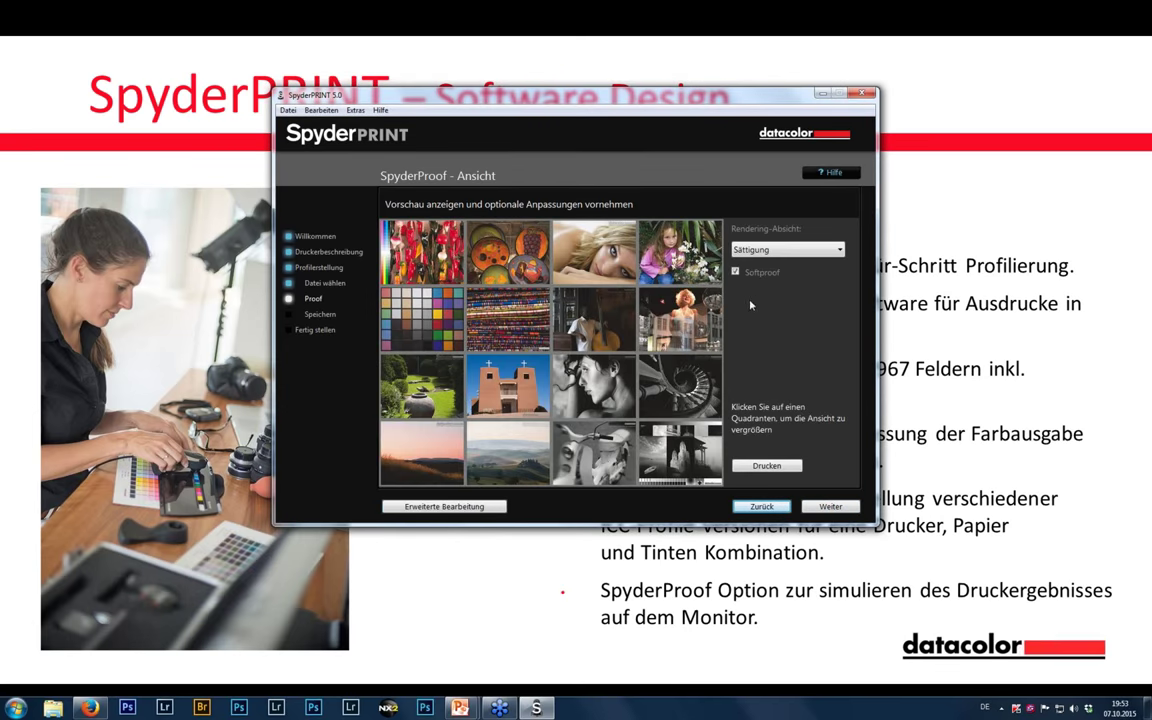
pyautogui.click(459, 508)
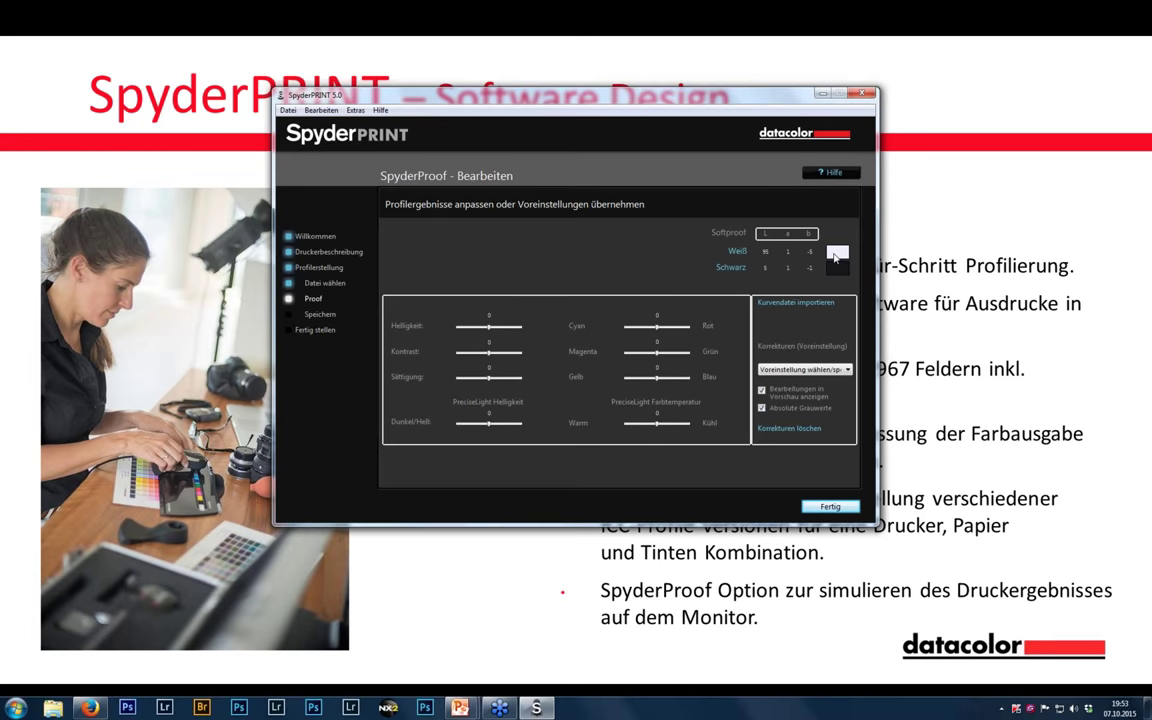
pyautogui.click(836, 256)
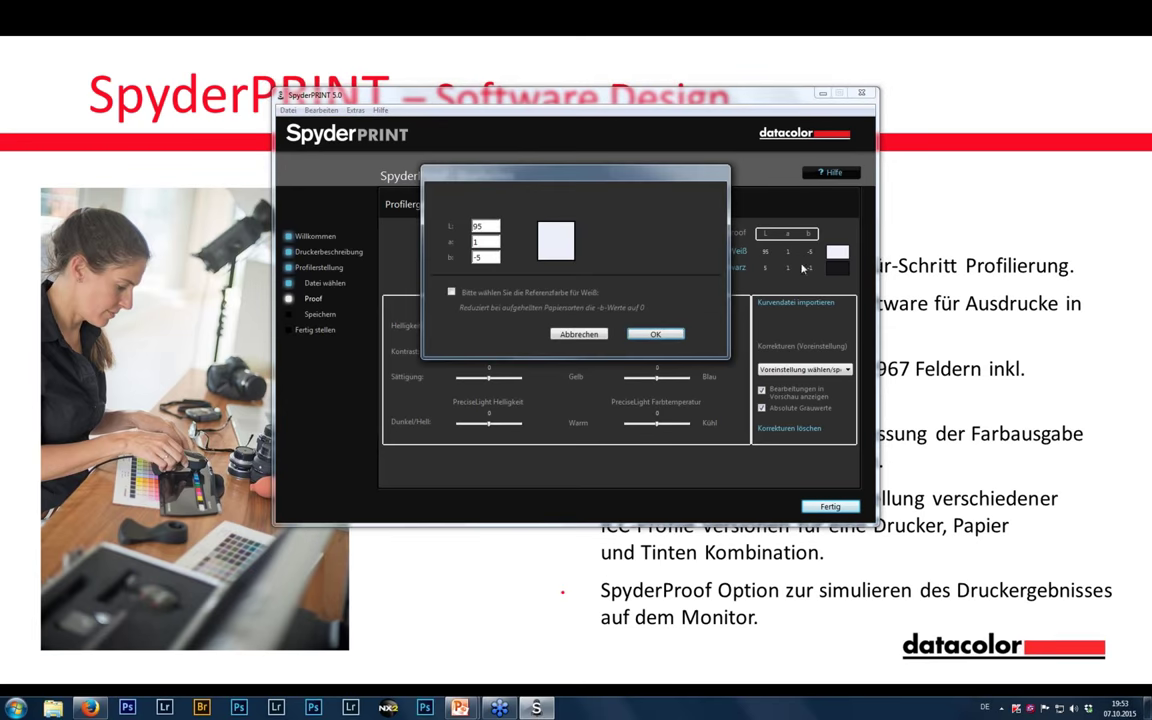
pyautogui.click(565, 295)
pyautogui.click(660, 335)
pyautogui.click(820, 507)
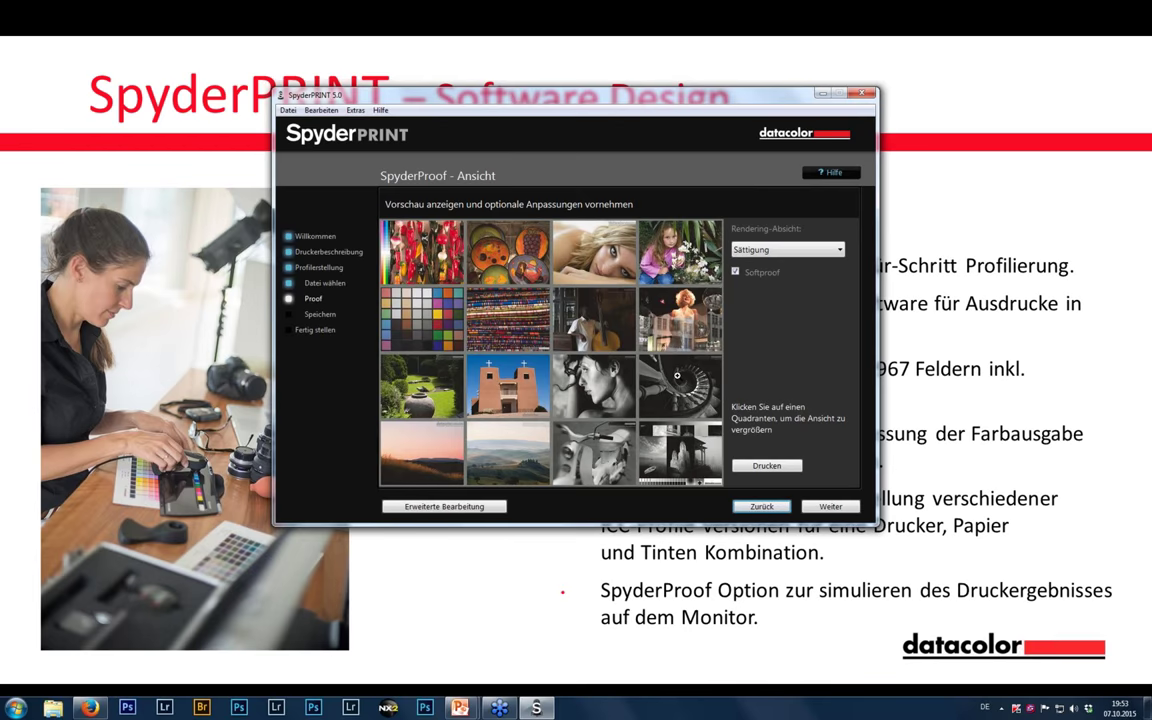
# Compare the SpyderProof preview images with and without Softproof and examine the available rendering intents.
pyautogui.click(737, 272)
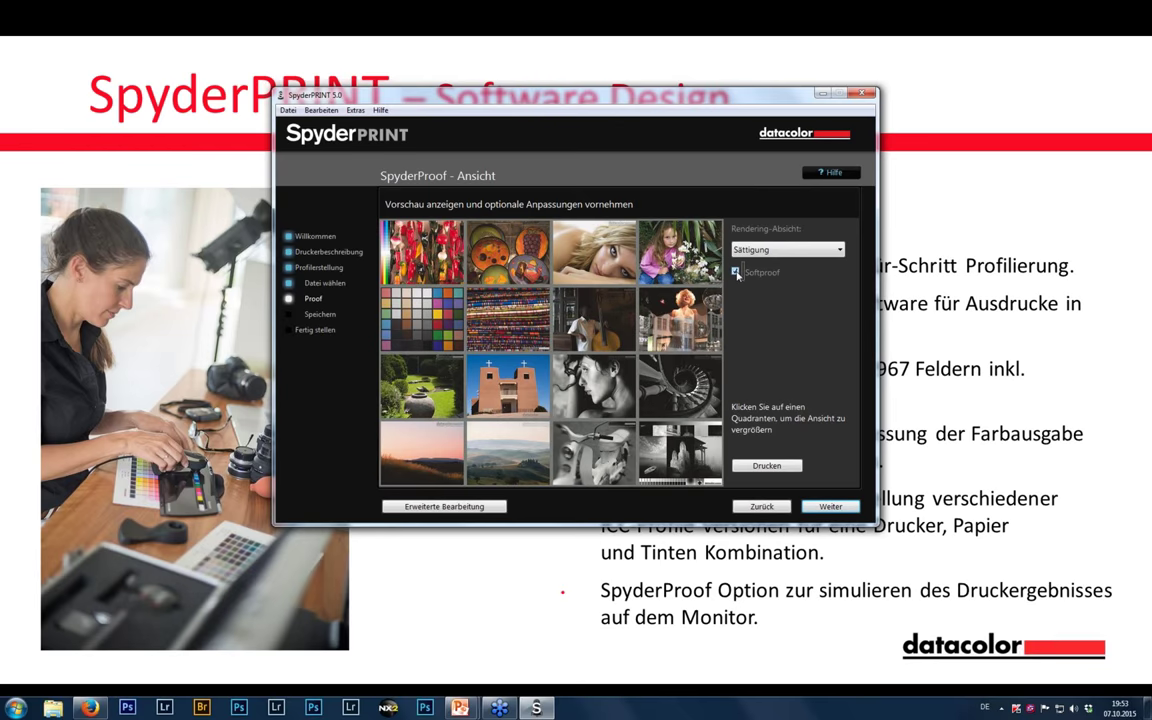
pyautogui.click(736, 272)
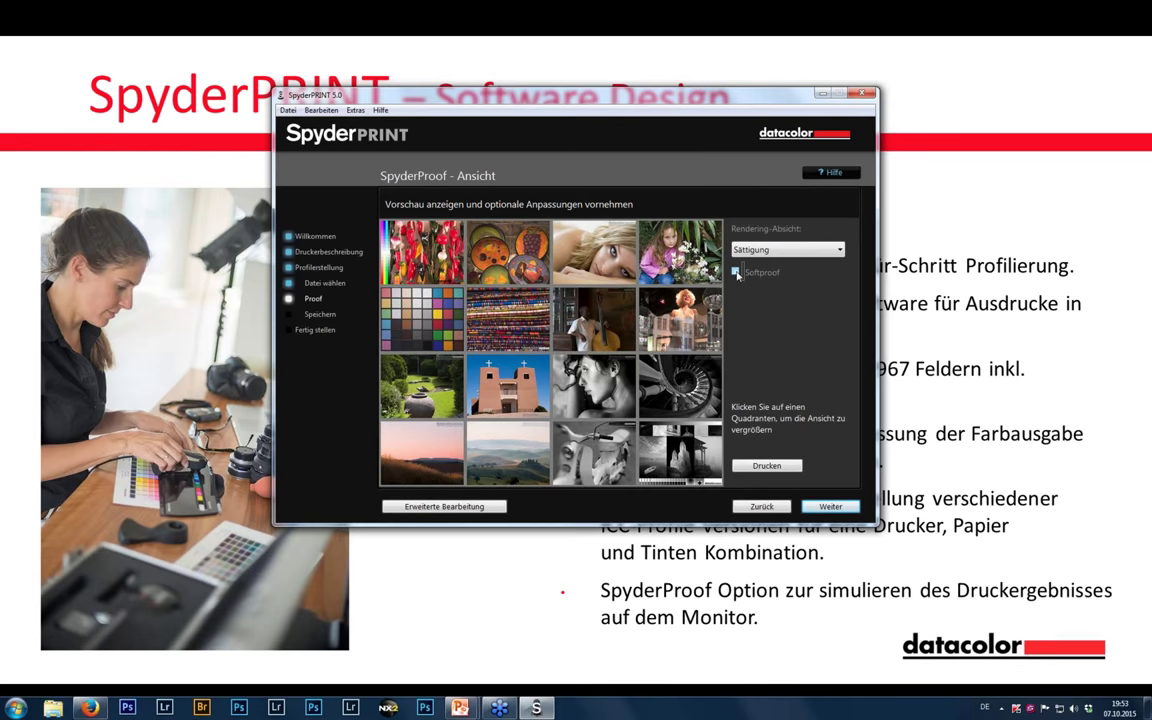
pyautogui.click(736, 272)
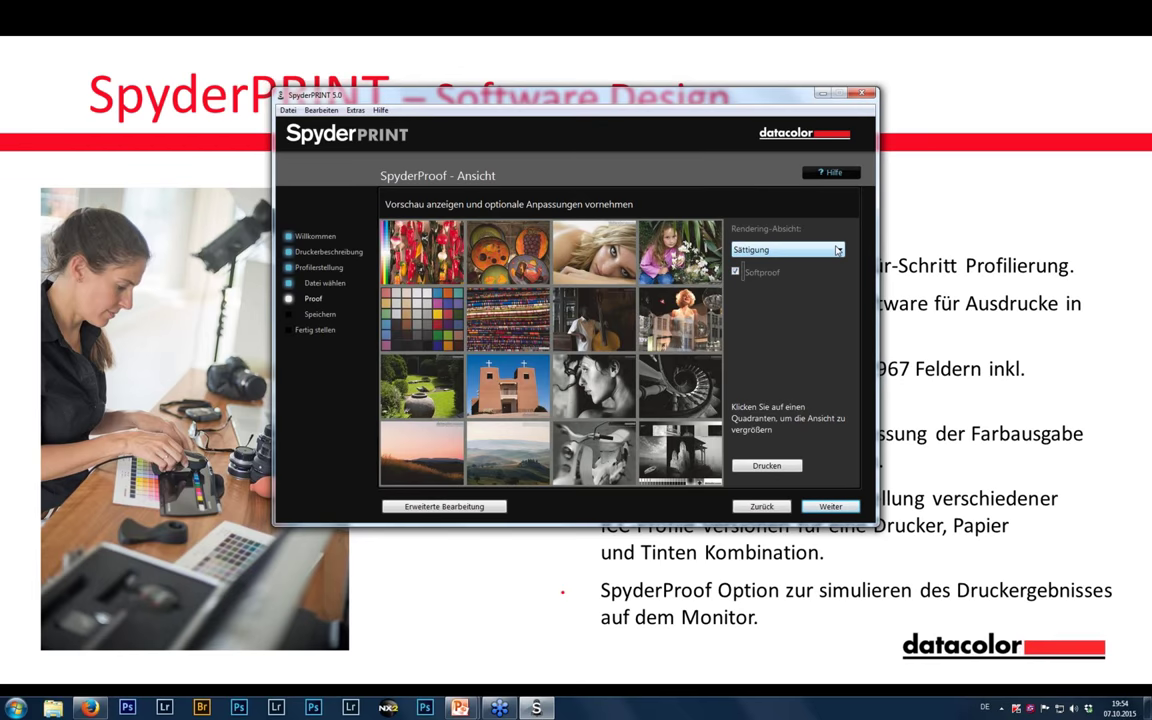
pyautogui.click(839, 250)
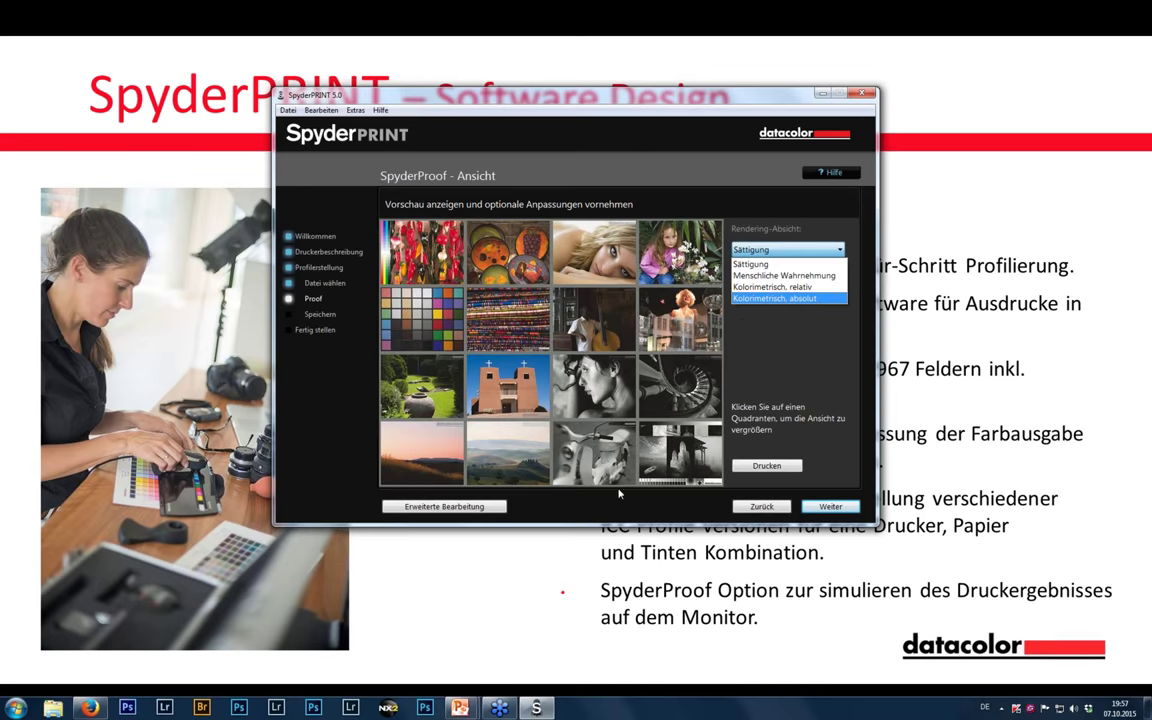
# Switch to Photoshop and try to open the recent file _MEW6413_flokati_klein.jpg.
pyautogui.click(424, 706)
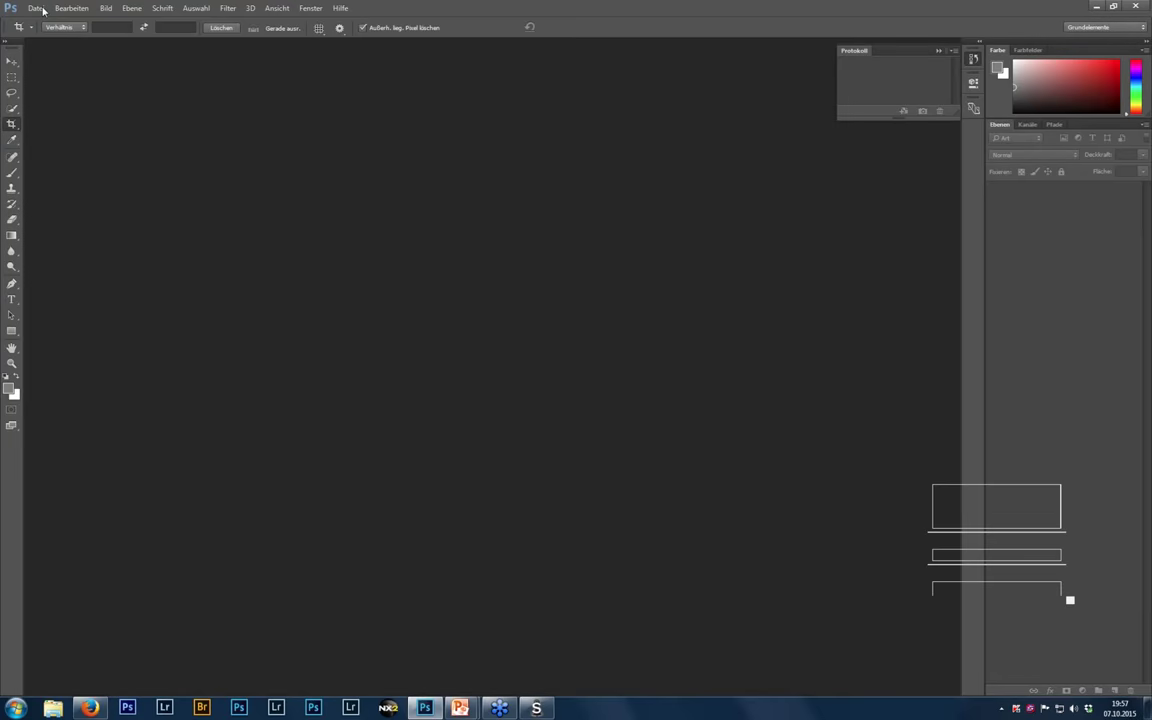
pyautogui.click(38, 8)
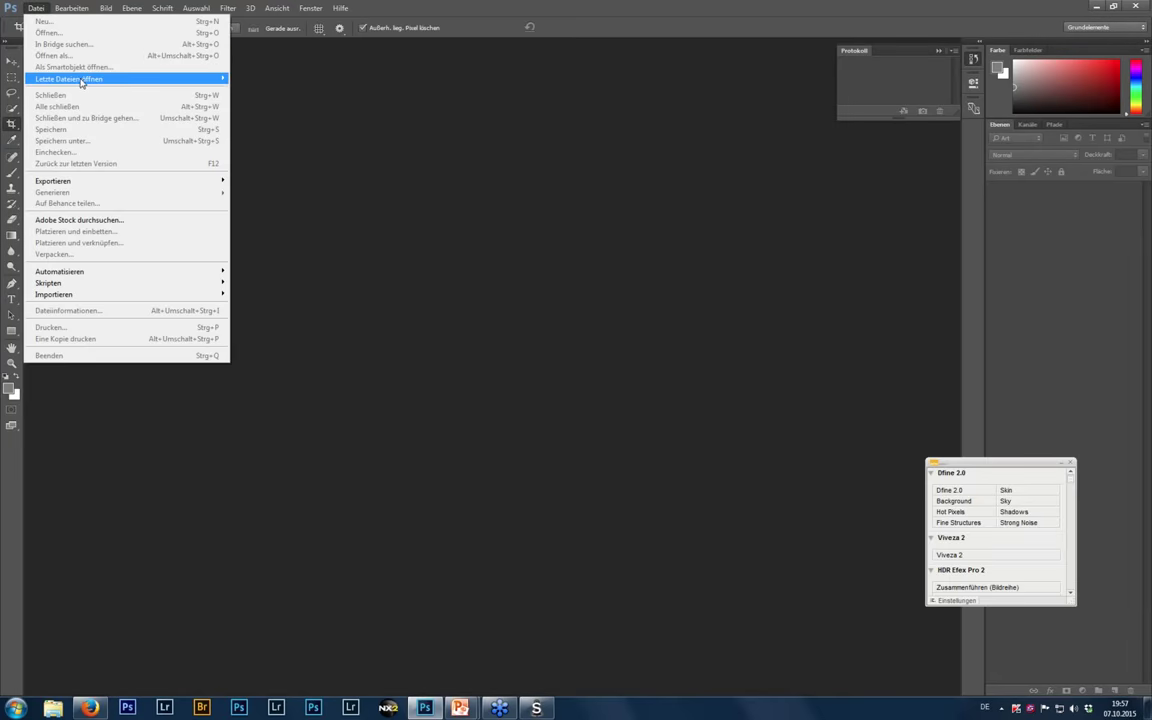
pyautogui.moveTo(83, 80)
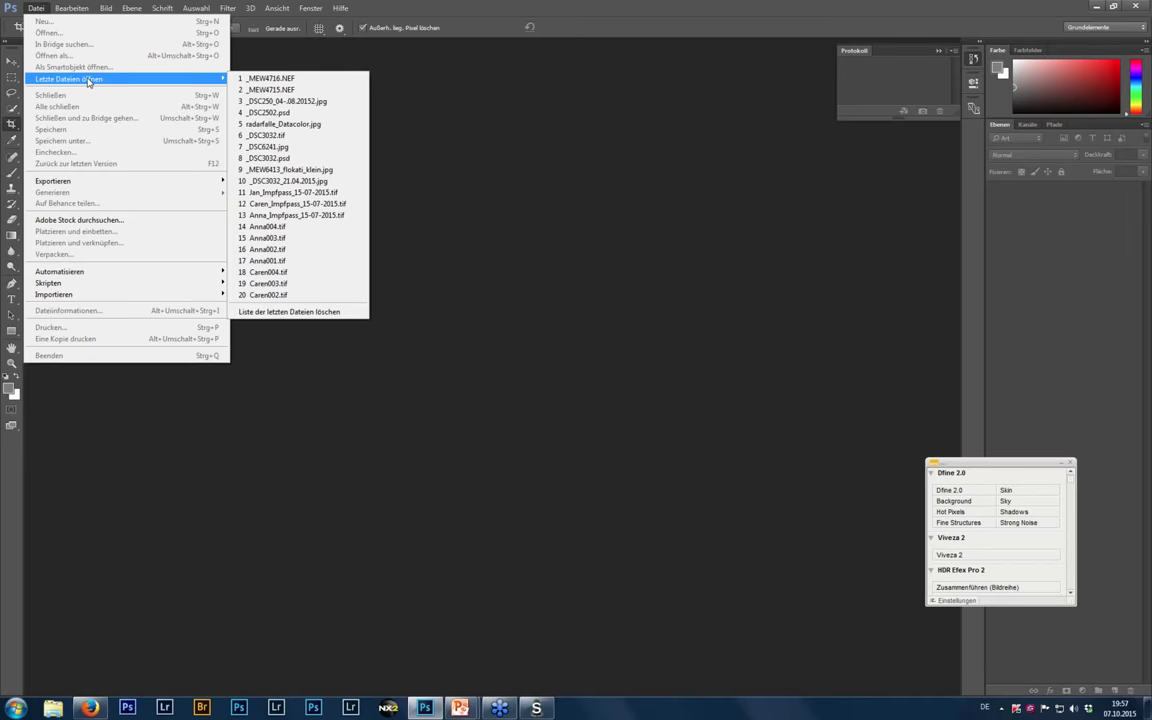
pyautogui.click(279, 170)
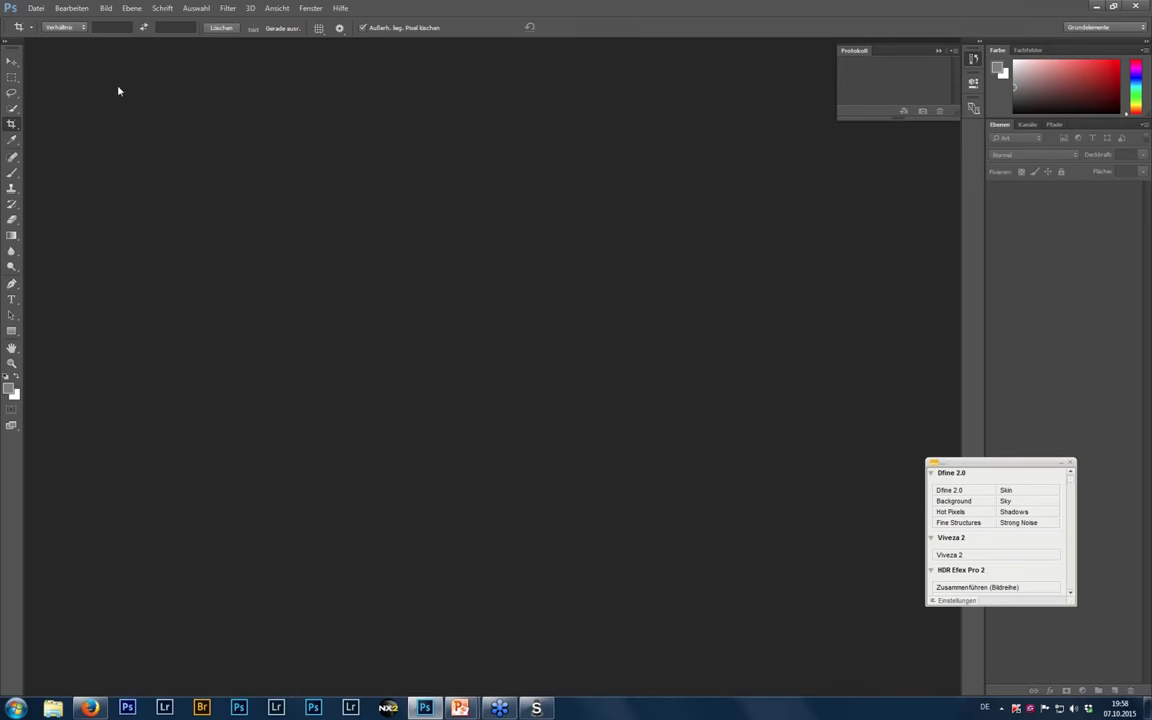
# Switch to Bridge and show the Web-workflow folder with smaller thumbnails.
pyautogui.click(203, 707)
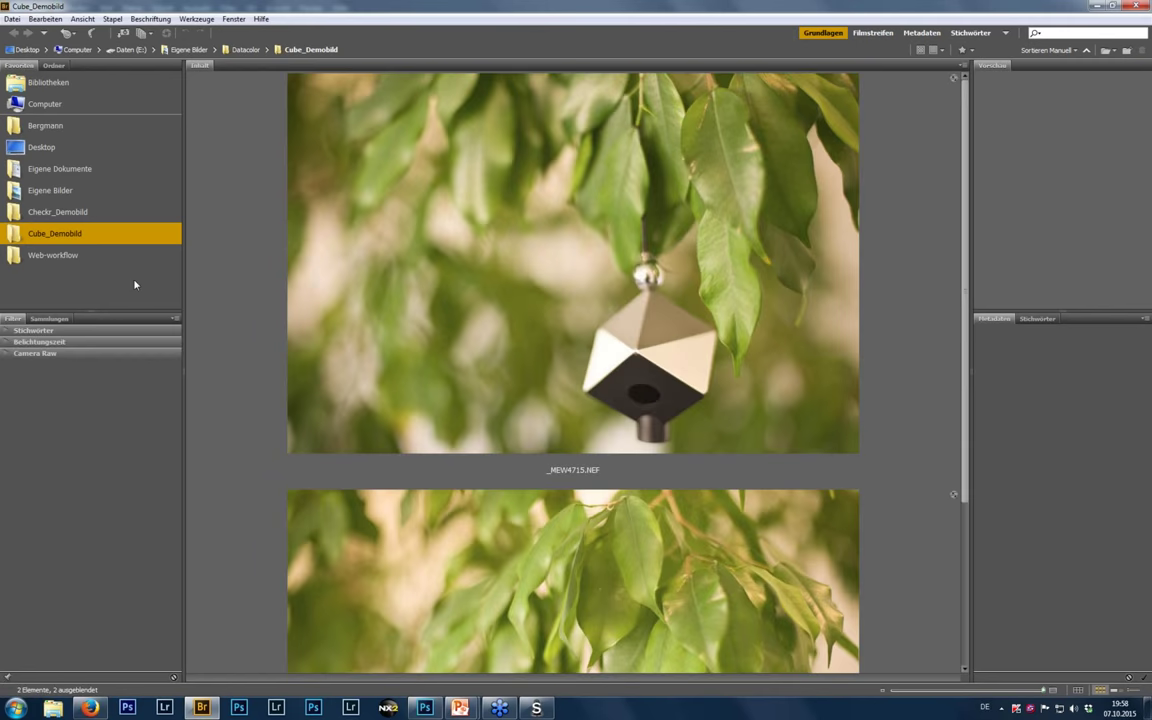
pyautogui.click(65, 212)
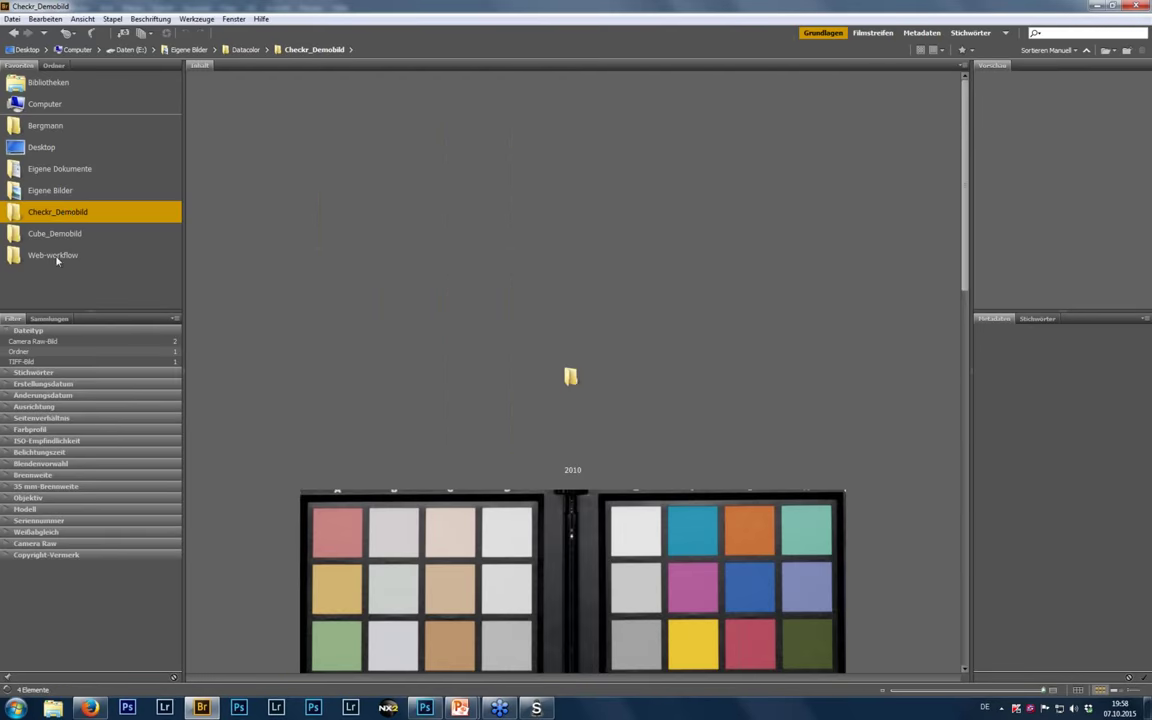
pyautogui.click(52, 254)
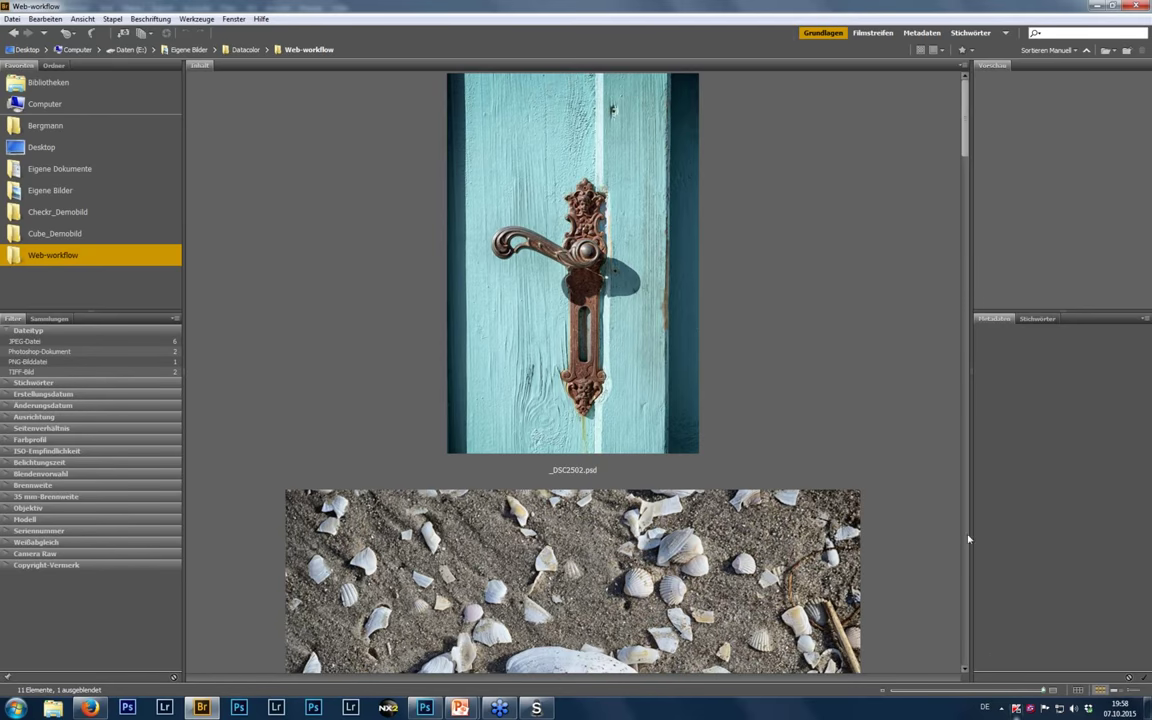
pyautogui.click(975, 691)
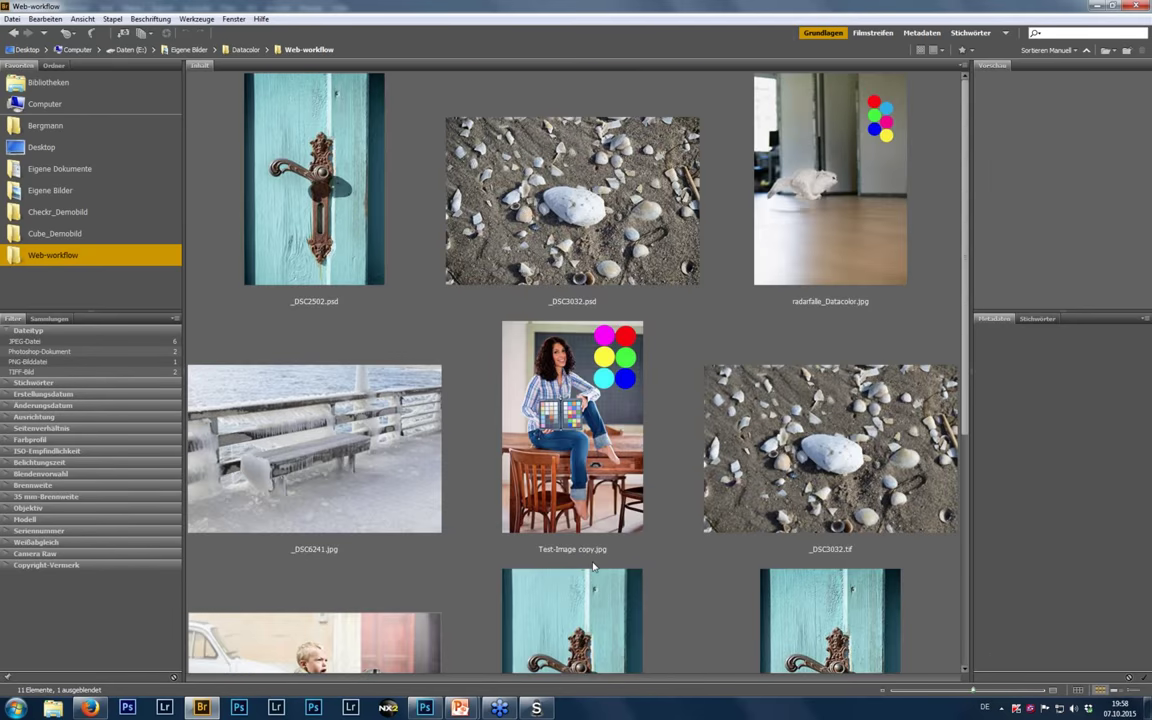
# Open Test-Image copy.jpg in Photoshop with its embedded Adobe RGB (1998) profile and activate the rectangular marquee tool.
pyautogui.scroll(-3, 578, 492)
pyautogui.click(597, 257)
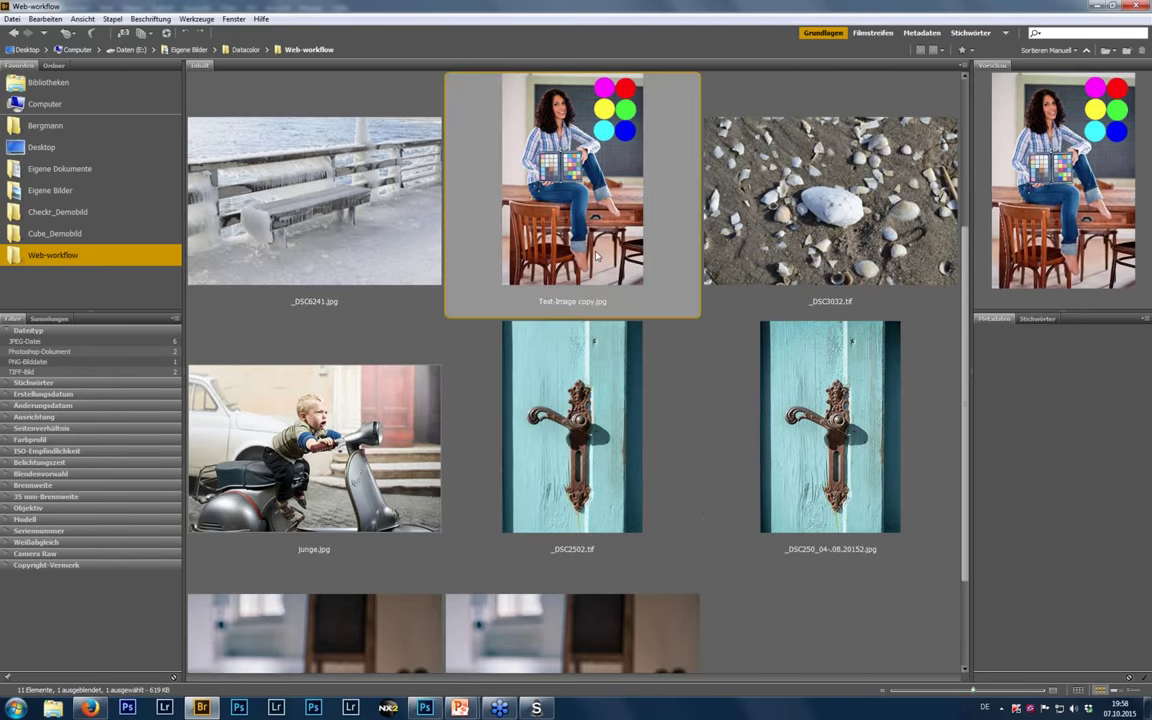
pyautogui.doubleClick(597, 257)
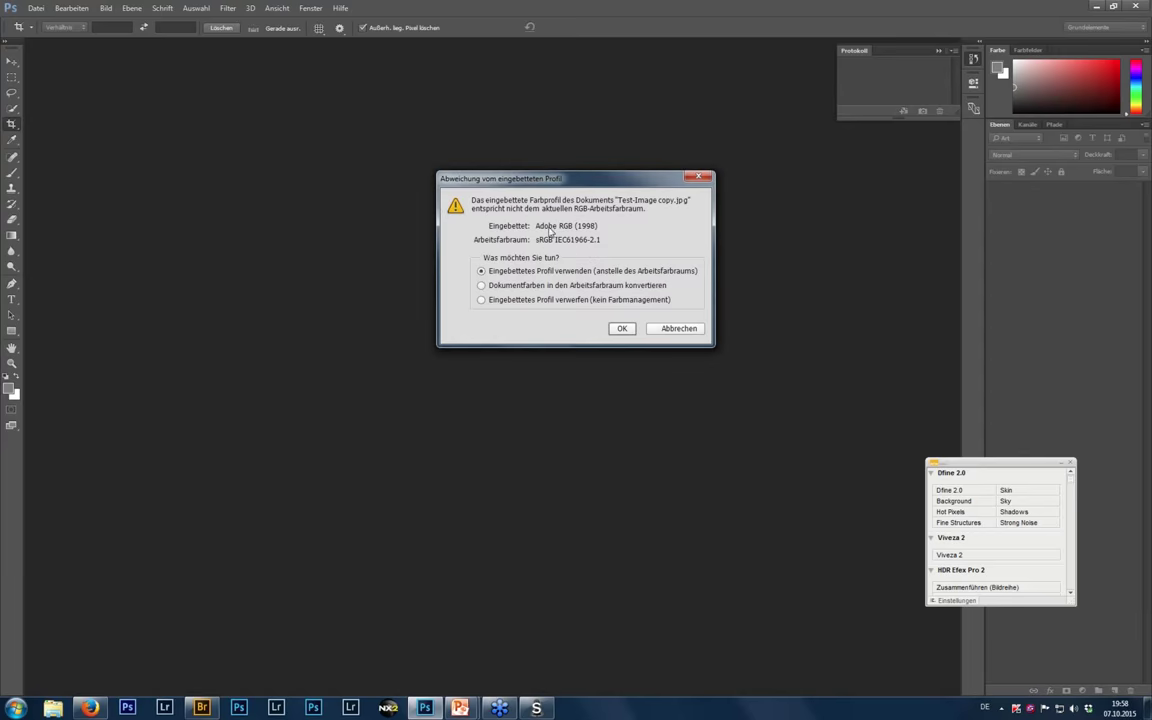
pyautogui.click(619, 329)
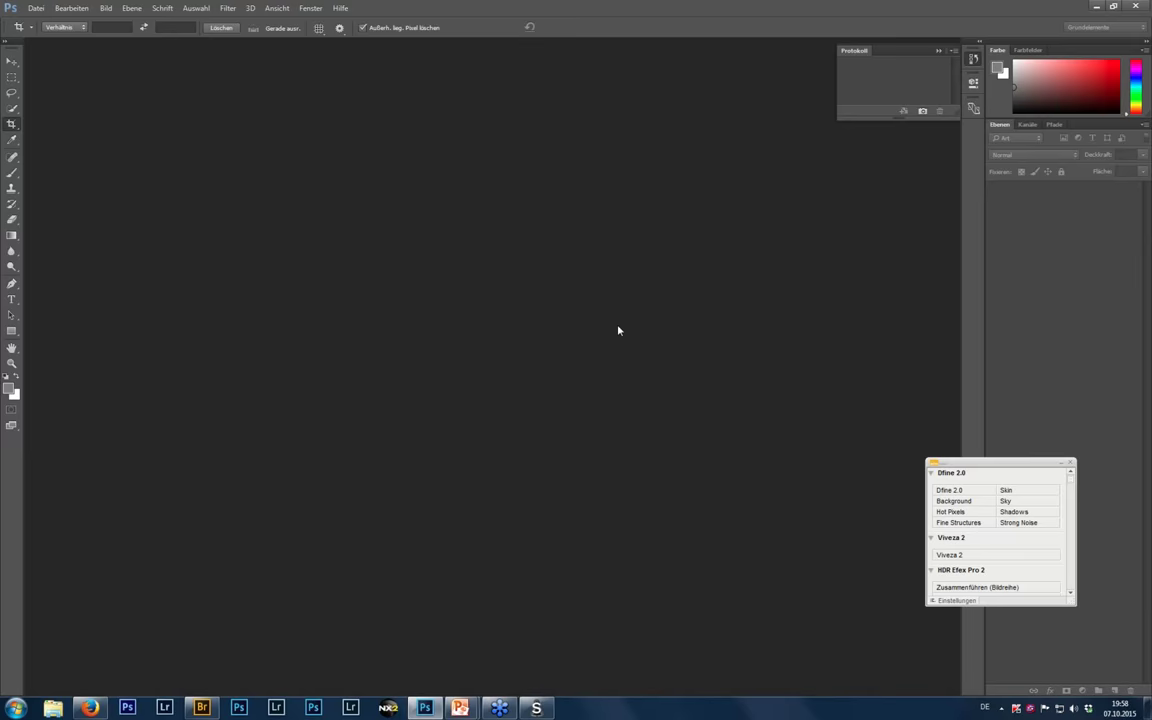
pyautogui.click(10, 78)
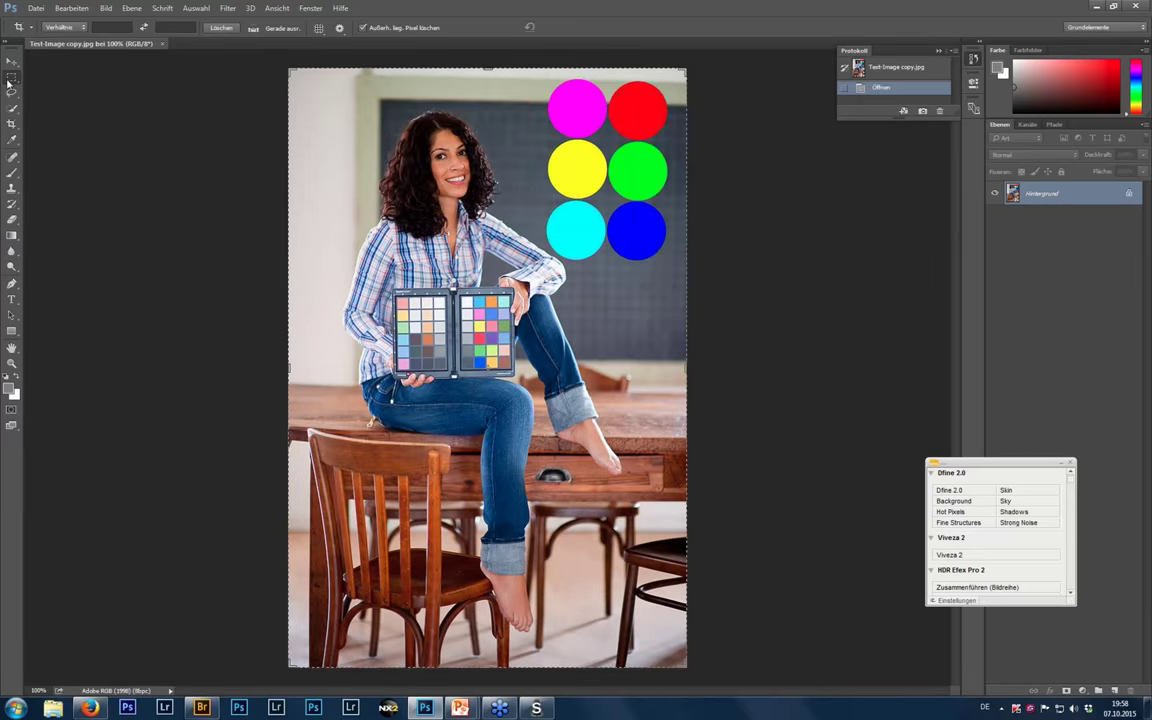
# Open the print settings for the test image and choose the Epson Stylus Pro 3880 as printer.
pyautogui.click(45, 11)
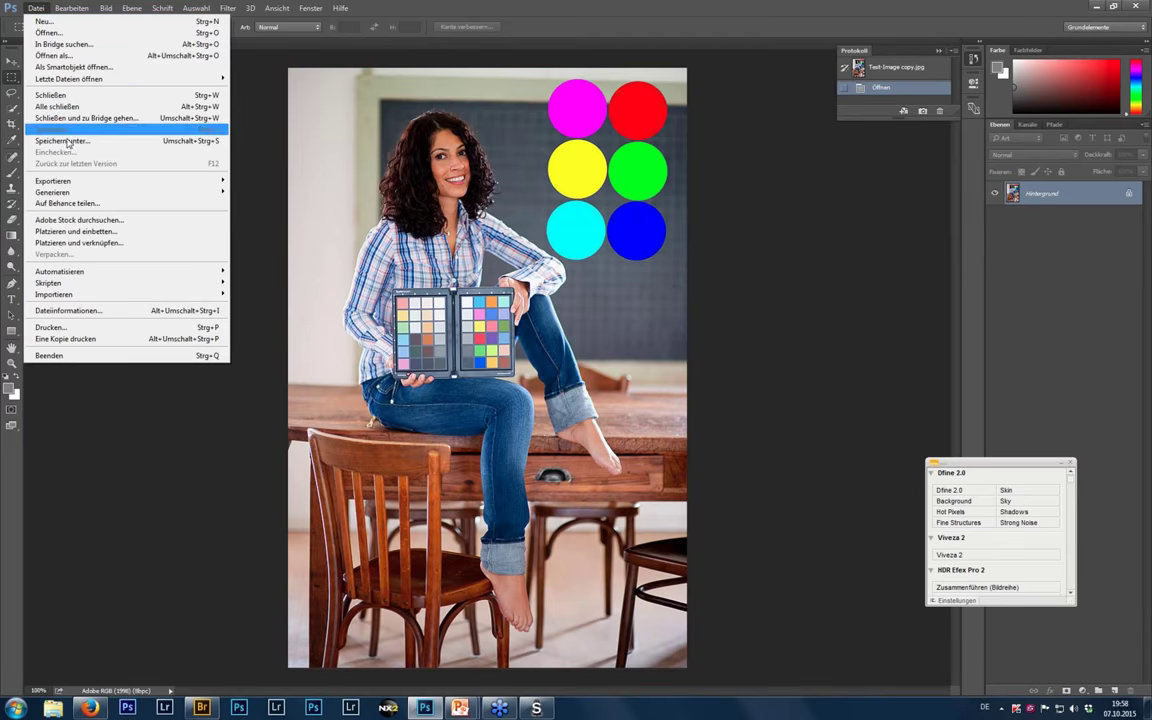
pyautogui.click(105, 327)
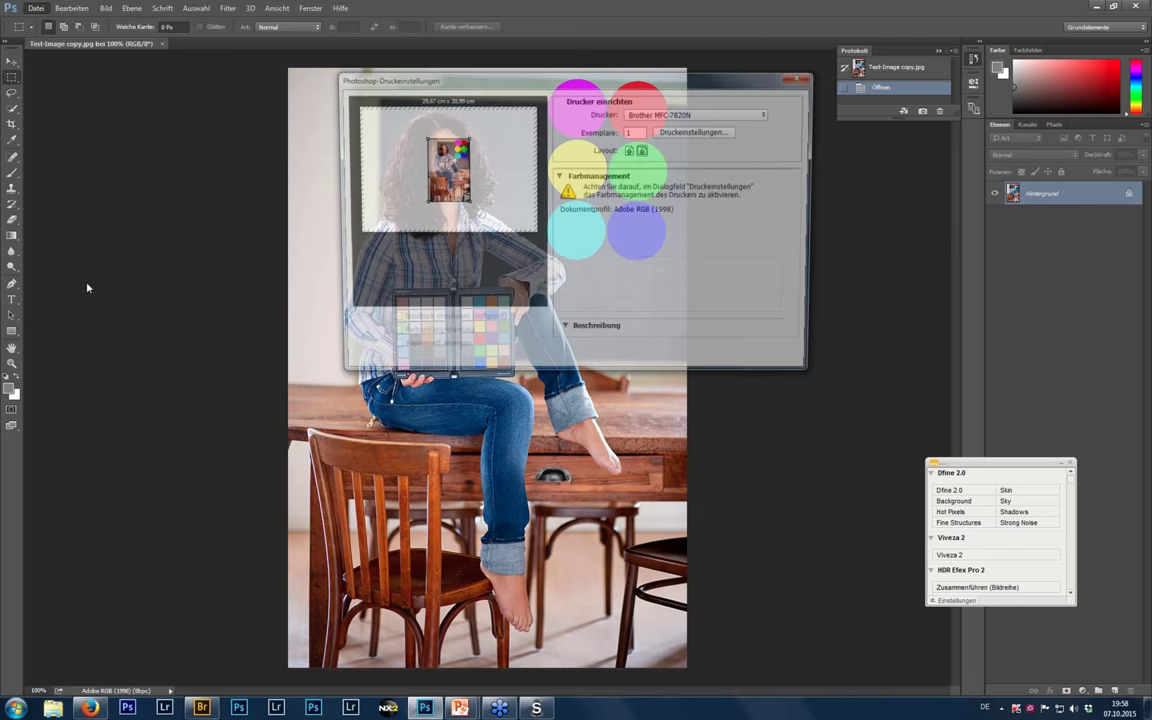
pyautogui.click(683, 117)
pyautogui.click(616, 138)
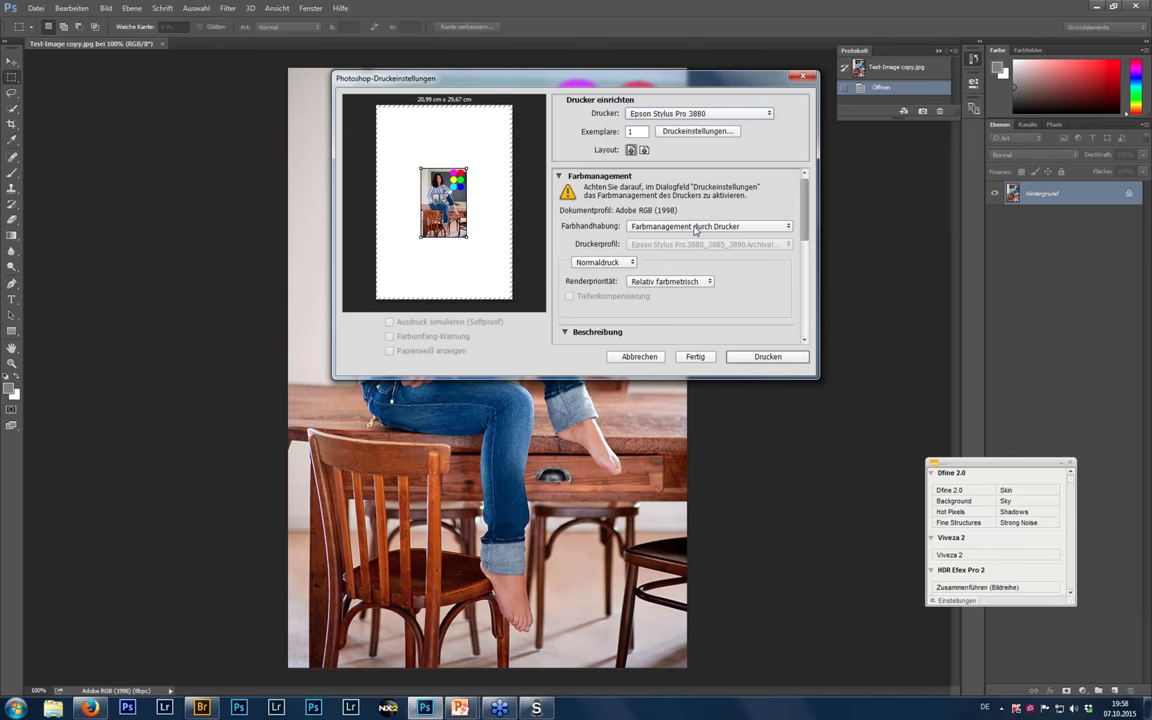
# Set colour handling to Farbmanagement durch Photoshop and choose the printer profile Epson Stylus Pro 3880 - EGPP - Spyder EZ.
pyautogui.click(695, 229)
pyautogui.click(688, 248)
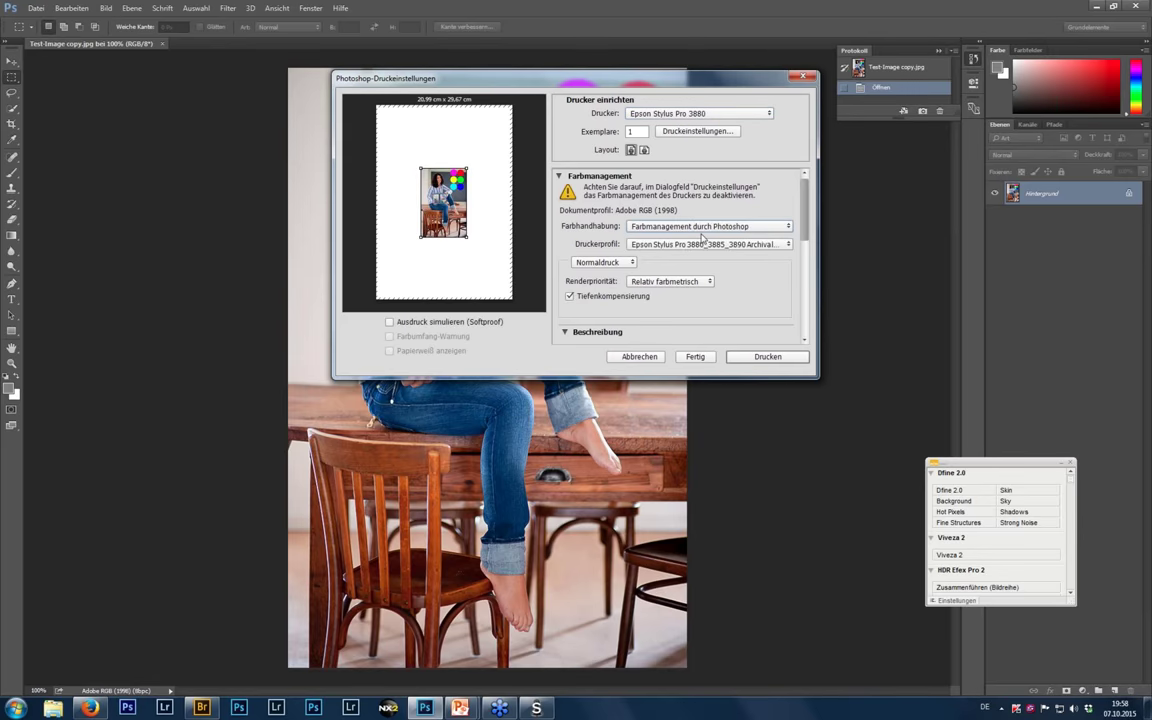
pyautogui.click(726, 246)
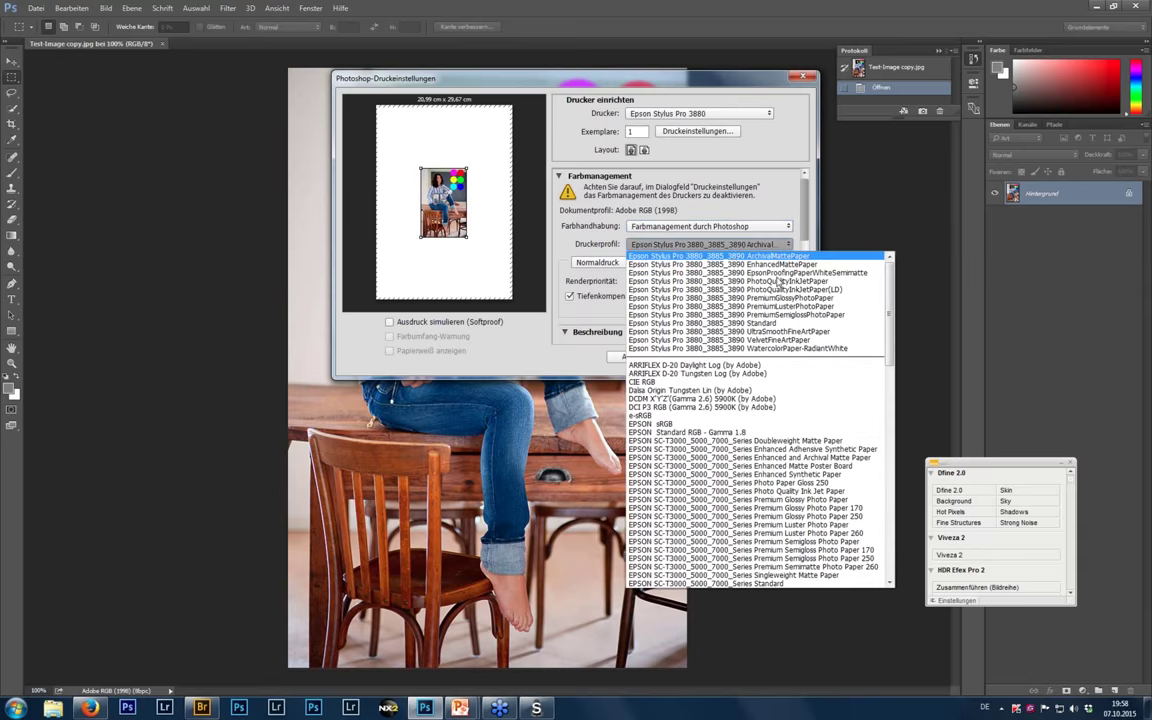
pyautogui.moveTo(890, 331); pyautogui.dragTo(897, 346)
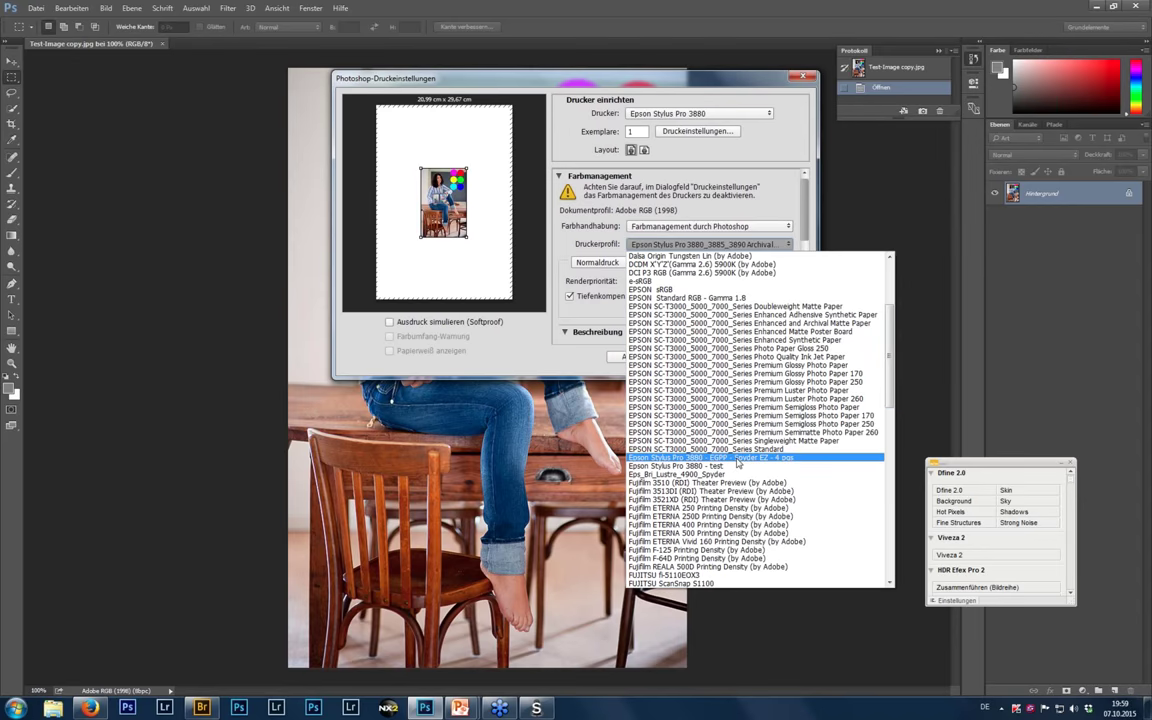
pyautogui.click(738, 459)
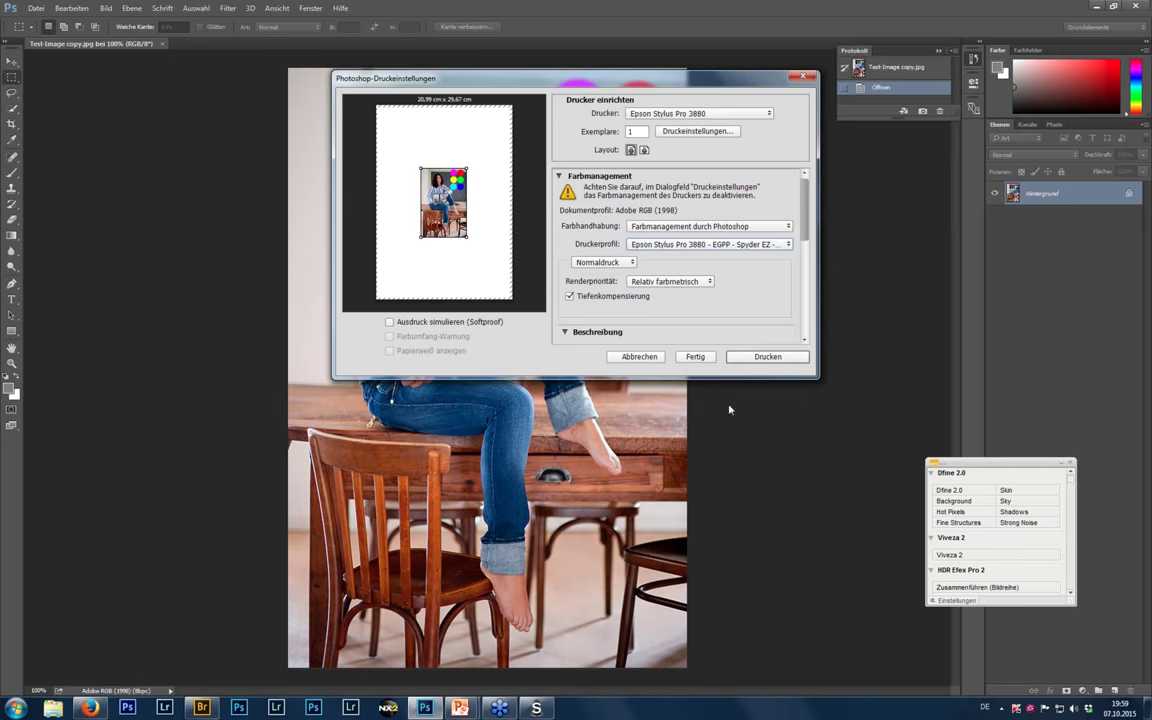
# Review the rendering priorities and the Epson driver's main settings and saved presets, and close the driver properties without changes.
pyautogui.click(648, 283)
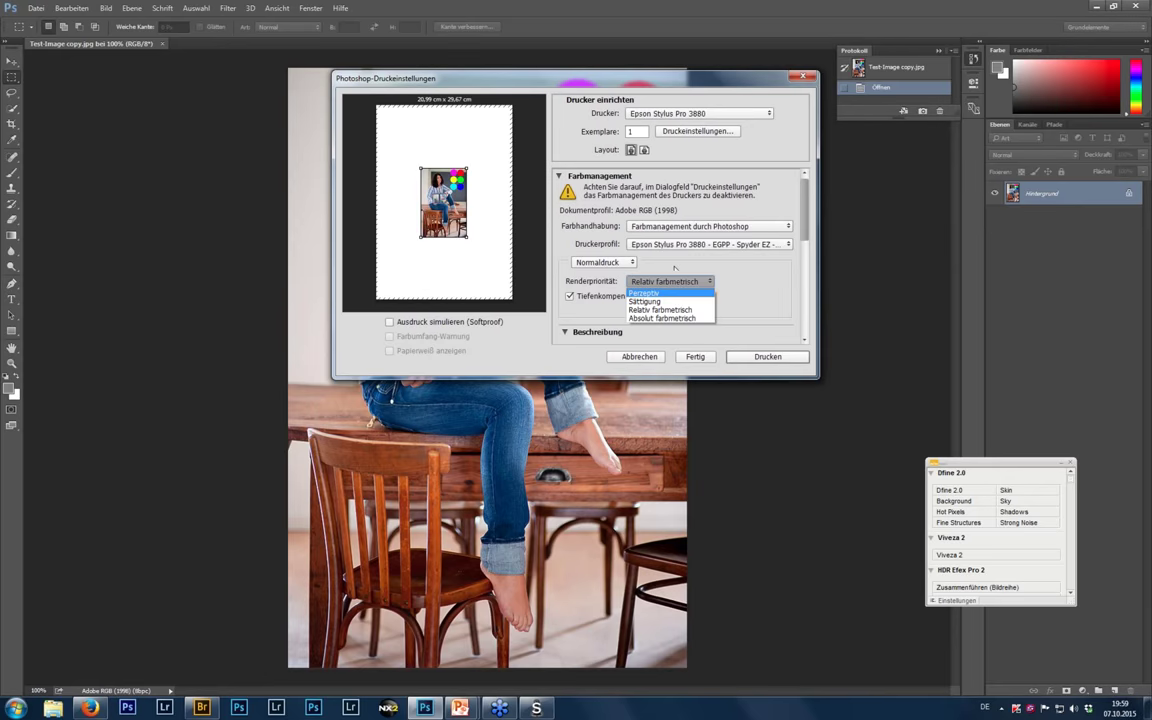
pyautogui.click(690, 139)
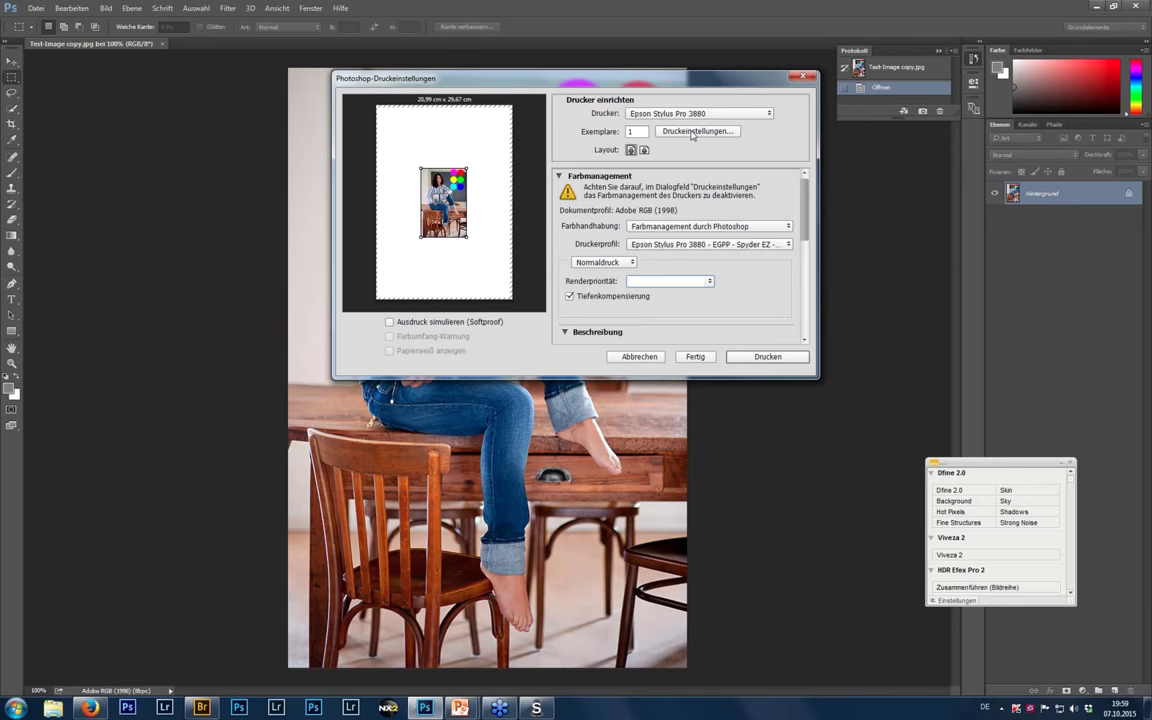
pyautogui.click(692, 132)
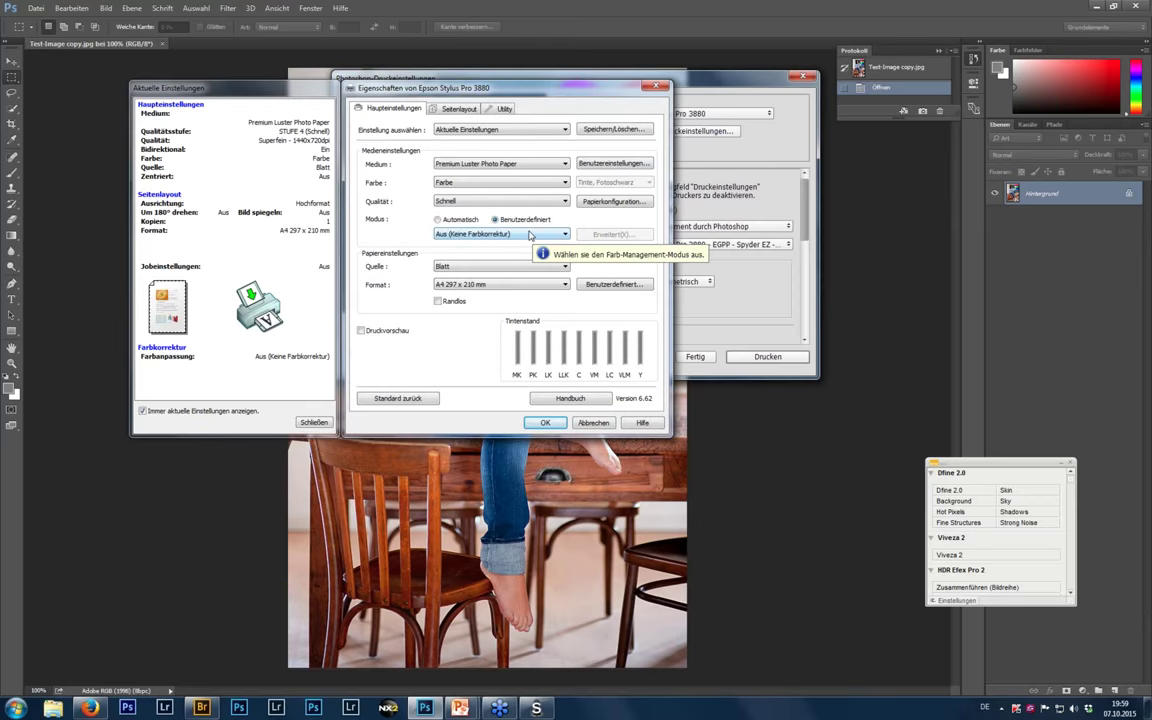
pyautogui.click(566, 130)
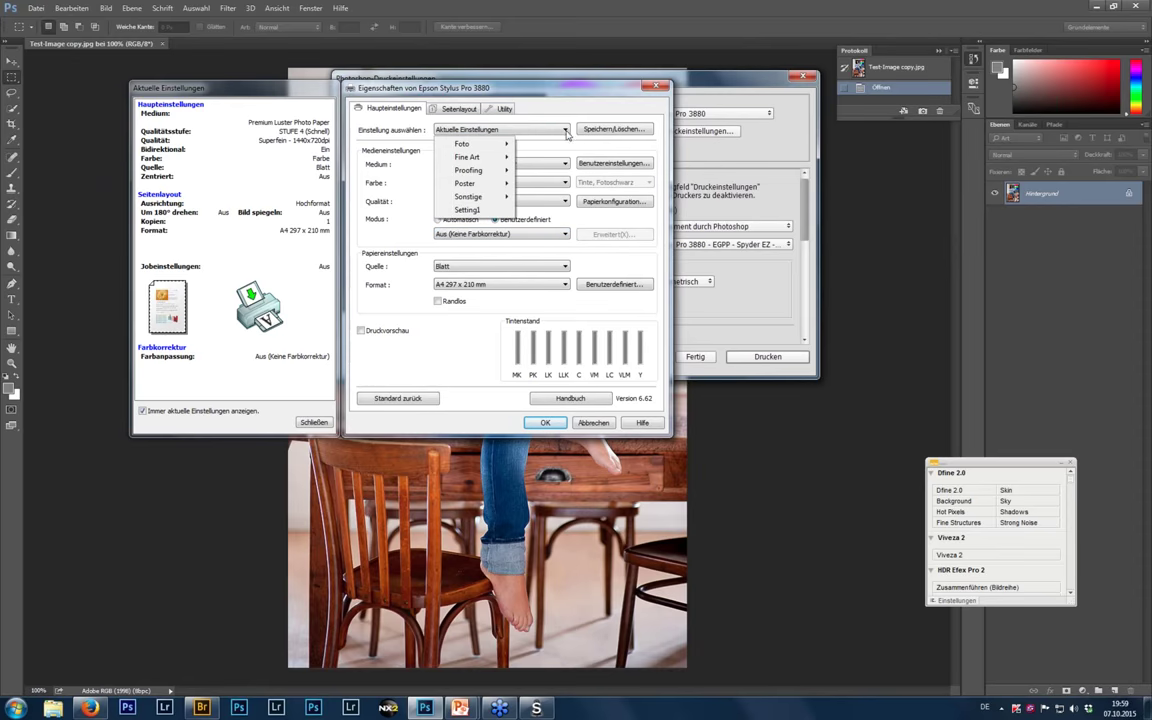
pyautogui.click(656, 88)
pyautogui.click(656, 88)
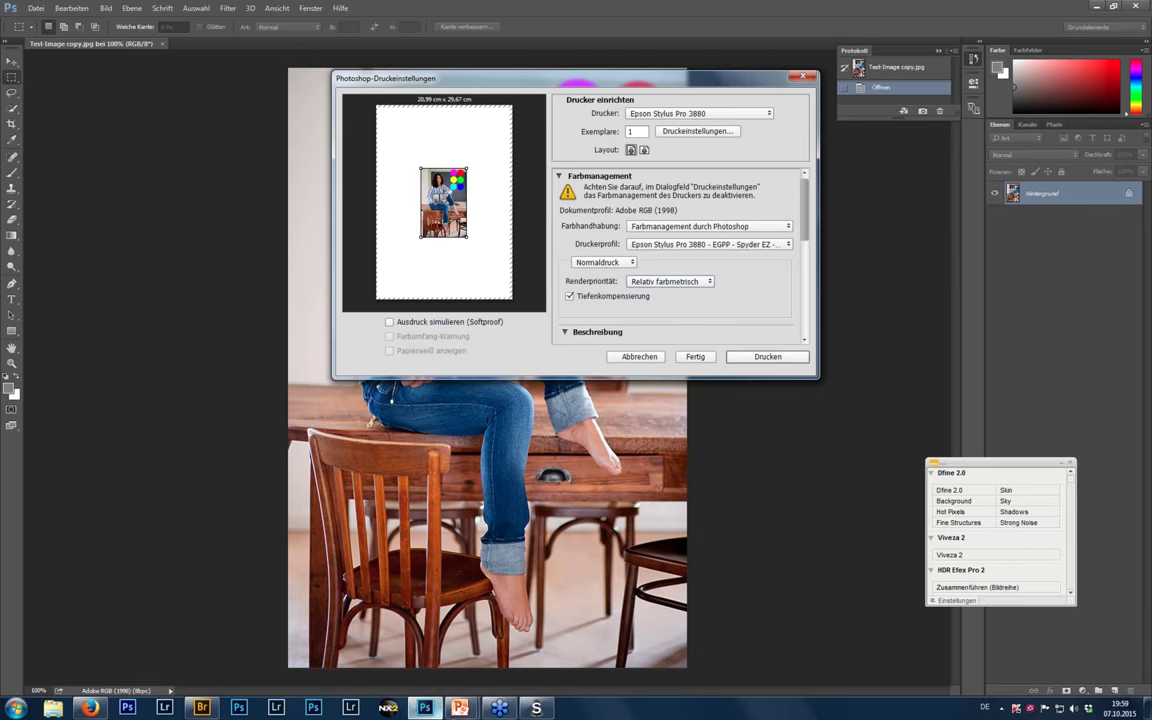
# Switch back to the PowerPoint slide show and advance to the Spyder5STUDIO – Jetzt geht es los slide.
pyautogui.moveTo(459, 706)
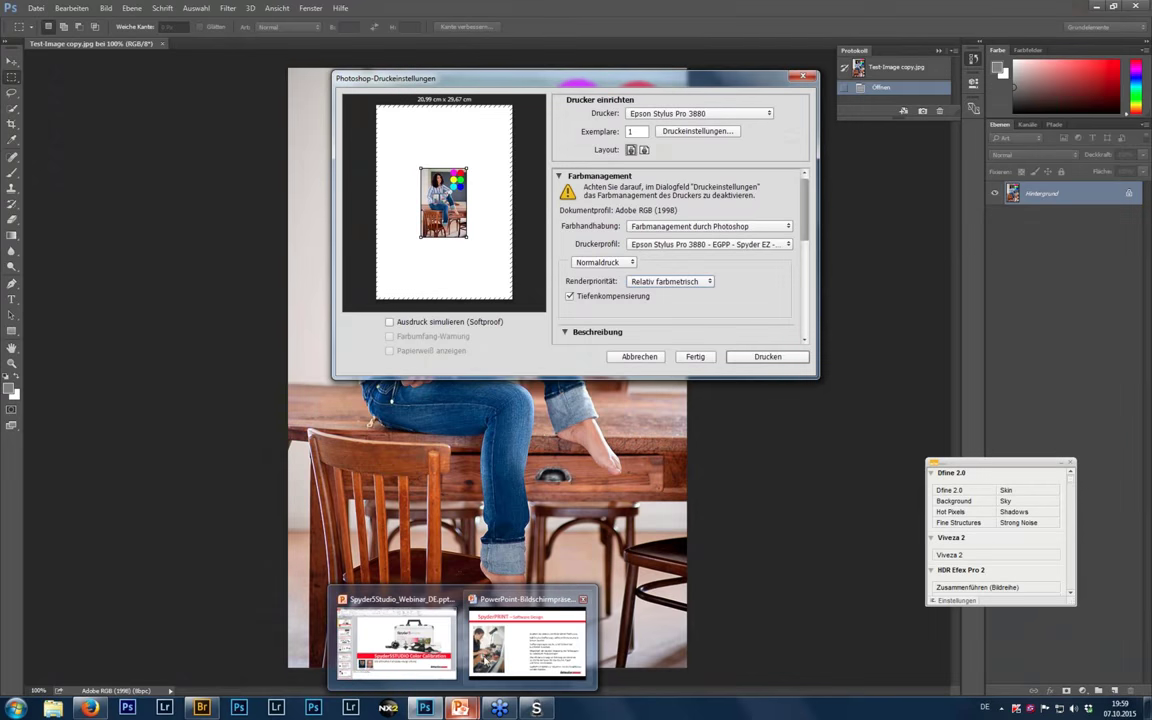
pyautogui.click(527, 640)
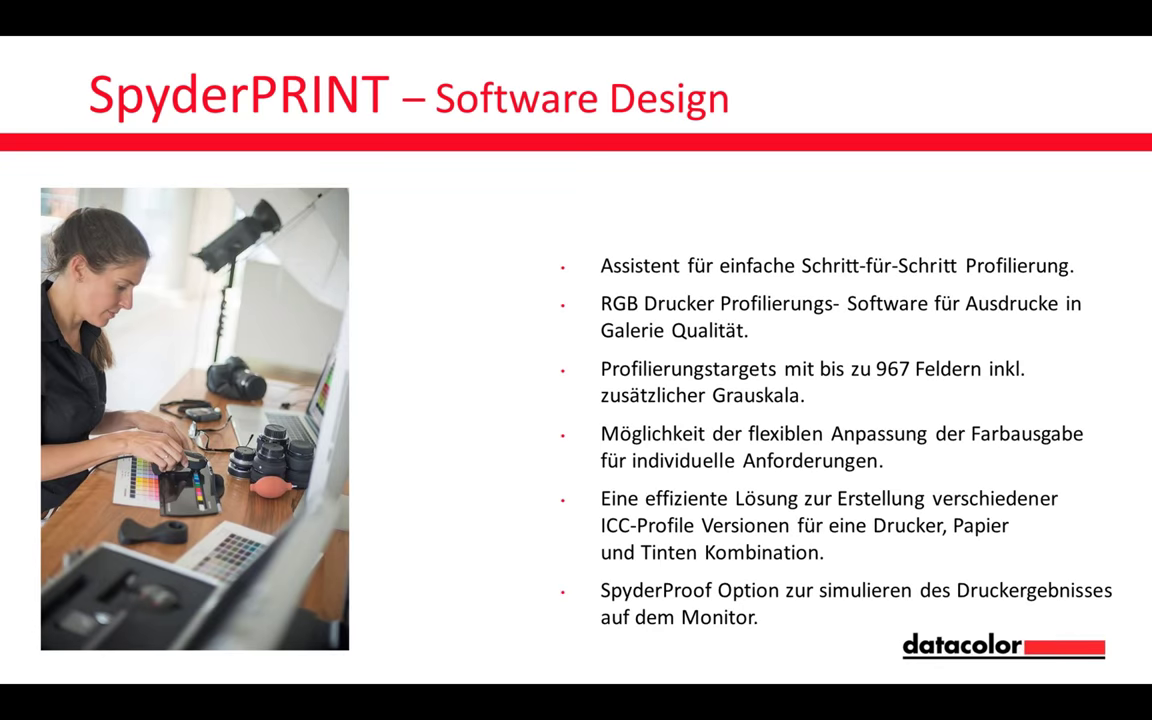
pyautogui.click(358, 226)
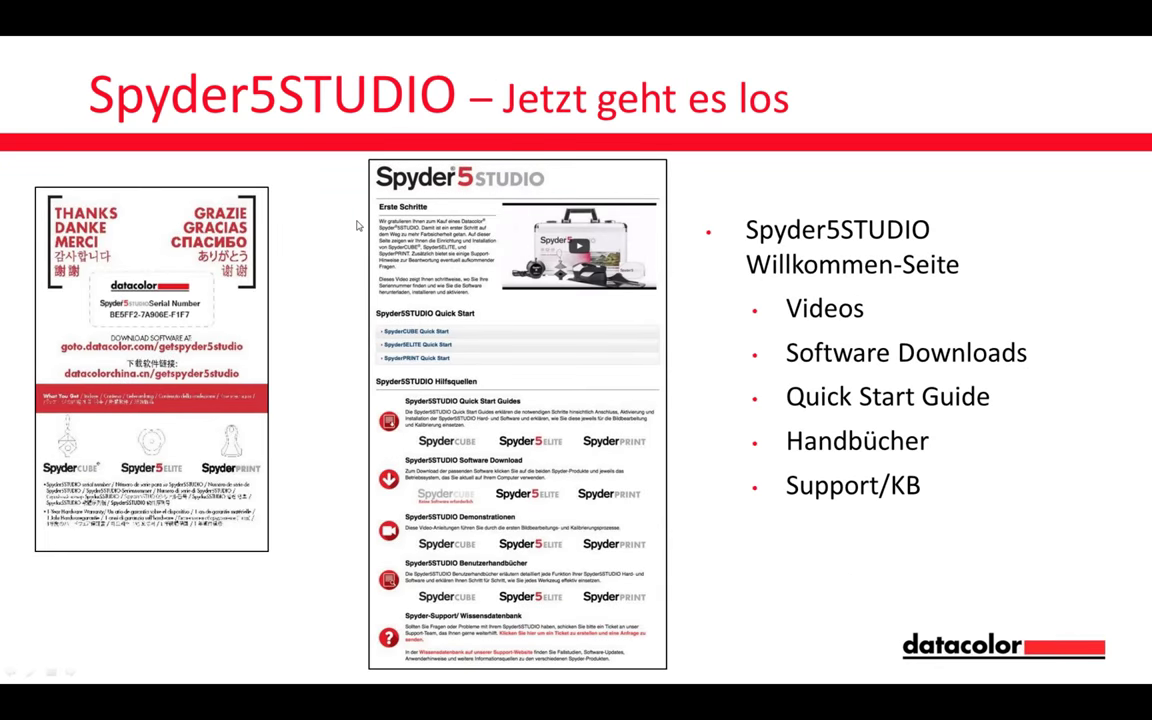